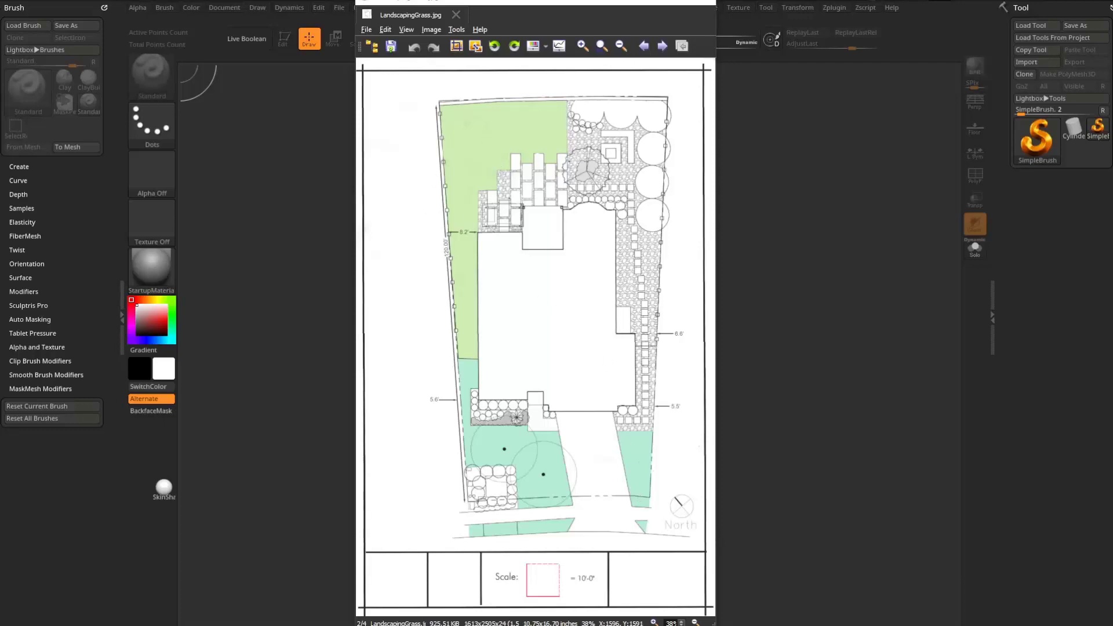
Import the LandscapingGrass image as a texture.
{"action": "left_click", "coordinate": [771, 5]}
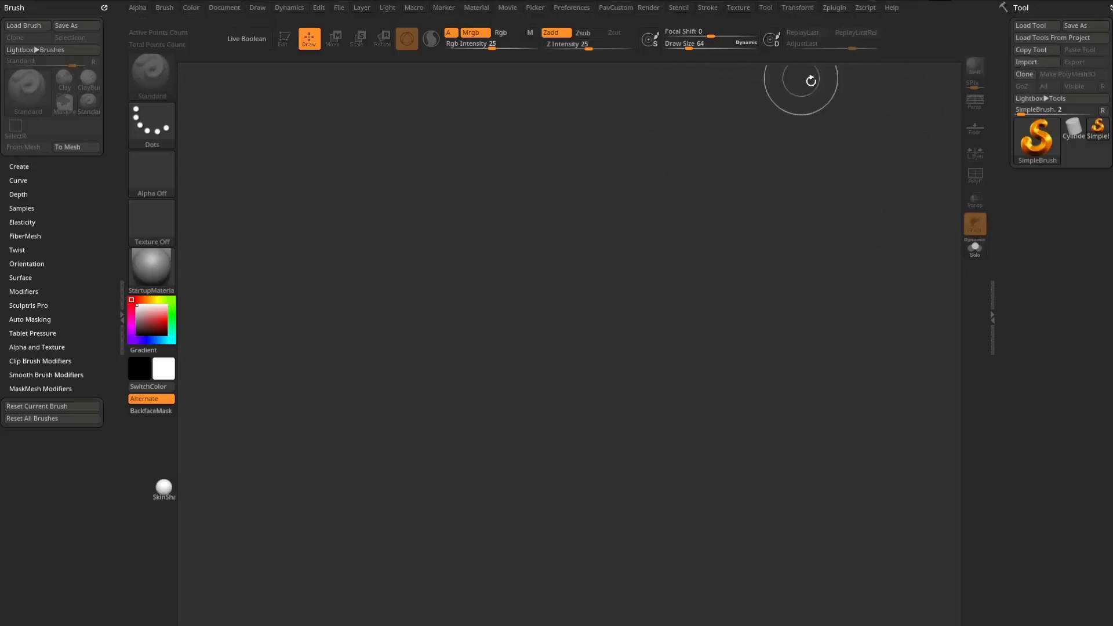
{"action": "left_click", "coordinate": [736, 10]}
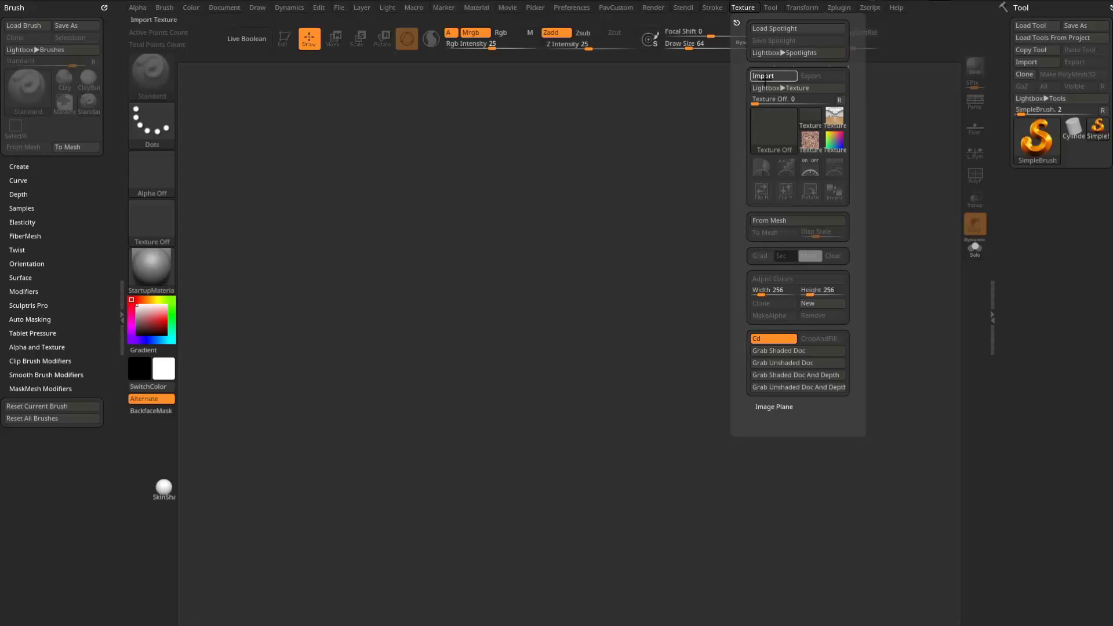
{"action": "left_click", "coordinate": [773, 76]}
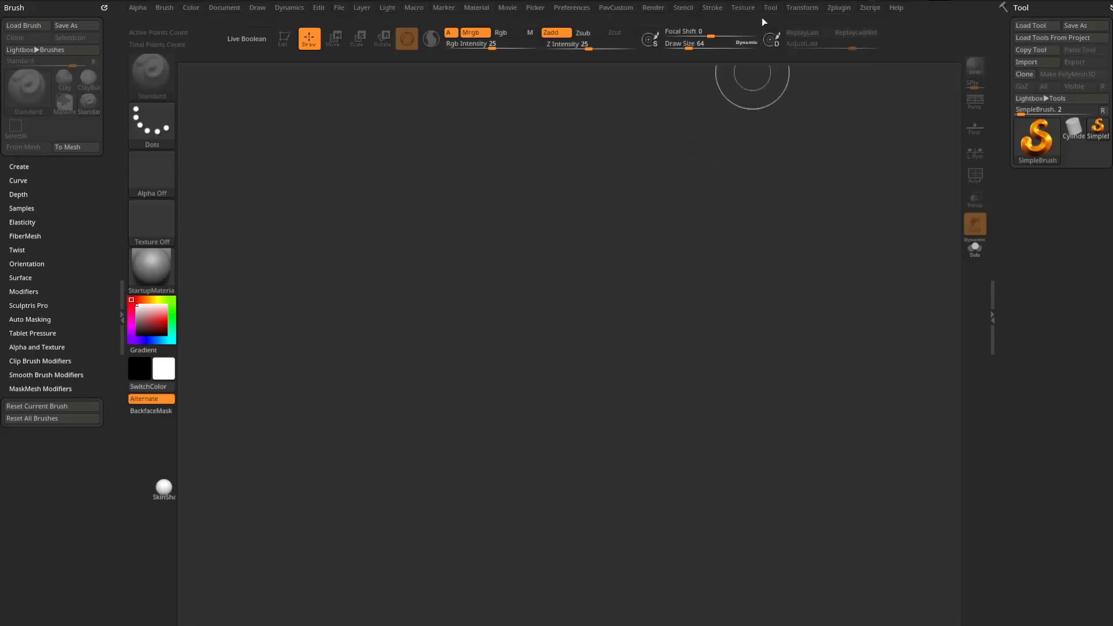
{"action": "left_click", "coordinate": [765, 173]}
{"action": "mouse_move", "coordinate": [775, 148]}
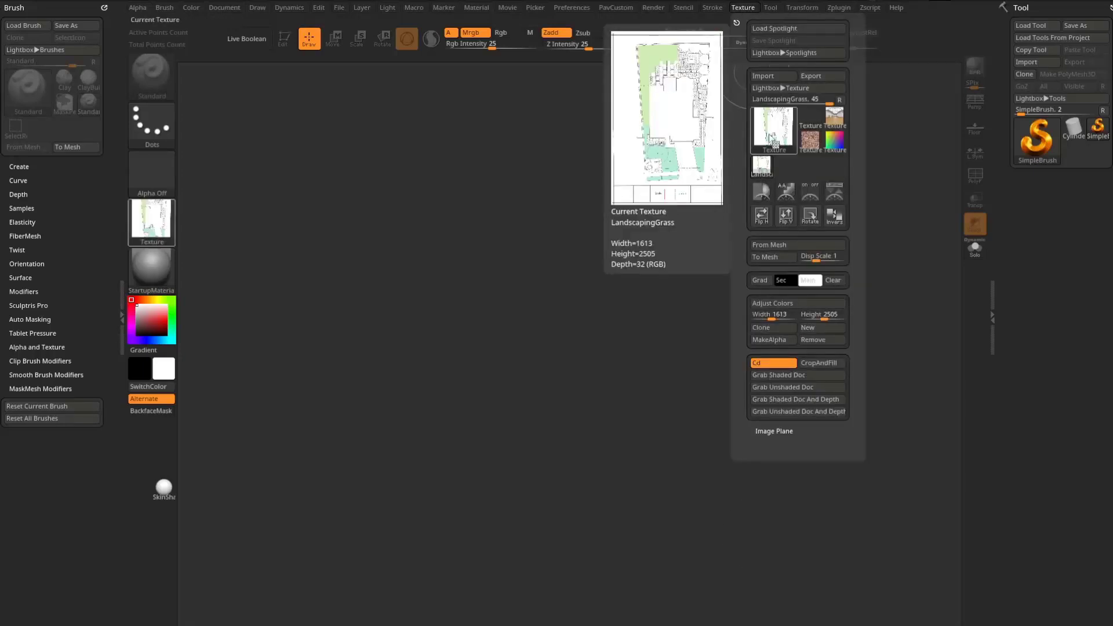
Load a Plane3D, convert it to a PolyMesh3D and assign LandscapingGrass as its texture map.
{"action": "left_click", "coordinate": [1042, 155]}
{"action": "left_click", "coordinate": [878, 192]}
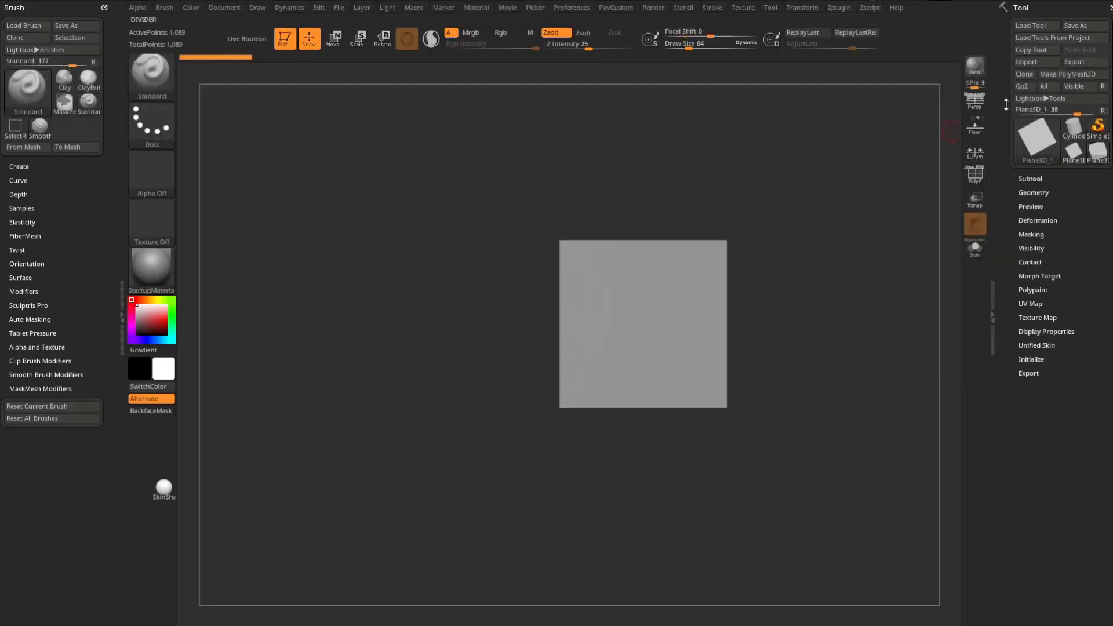
{"action": "left_click", "coordinate": [1057, 75]}
{"action": "left_click", "coordinate": [1023, 453]}
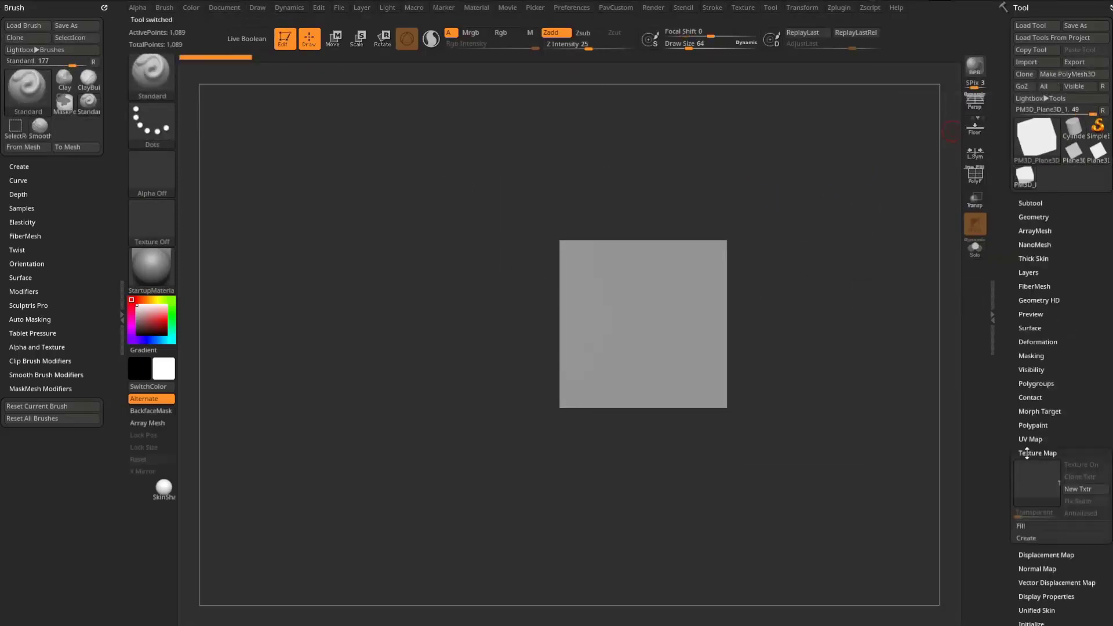
{"action": "left_click", "coordinate": [1021, 485]}
{"action": "left_click", "coordinate": [720, 436]}
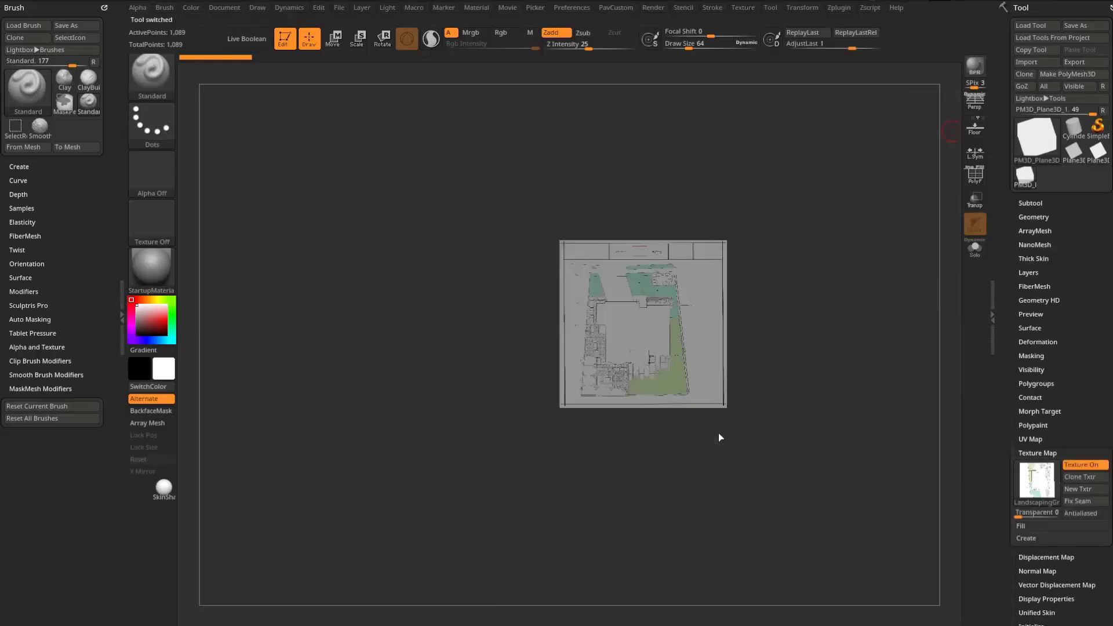
Apply the Flat Color material to the textured plane and set the draw size to about 36.
{"action": "right_click_drag", "start_coordinate": [847, 294], "coordinate": [828, 364], "text": "ctrl"}
{"action": "left_click", "coordinate": [160, 272]}
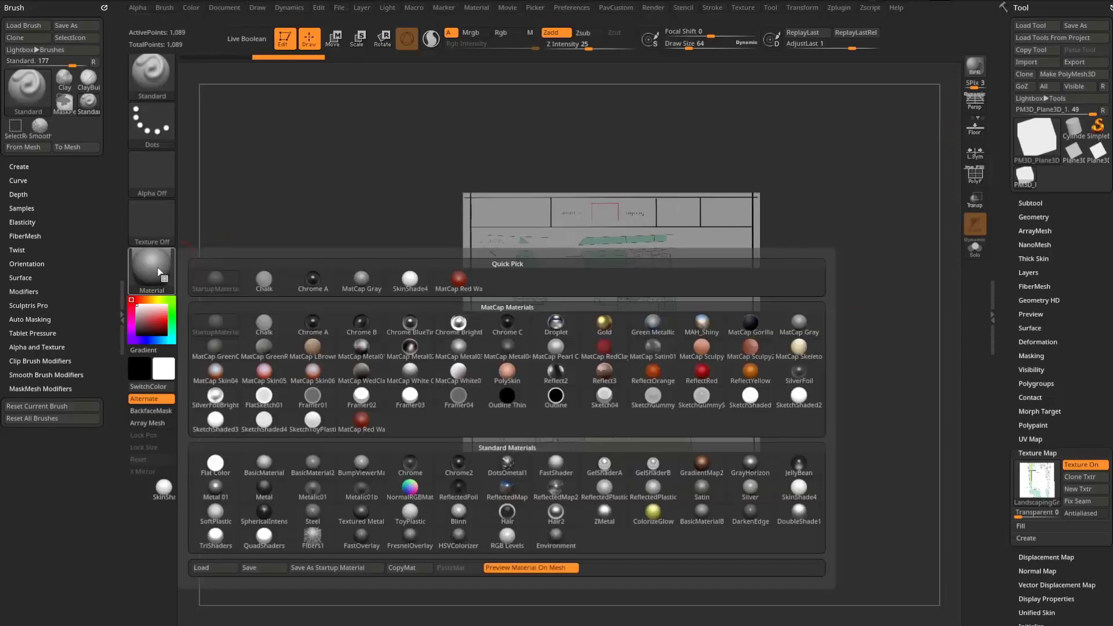
{"action": "left_click", "coordinate": [215, 462]}
{"action": "mouse_move", "coordinate": [846, 435]}
{"action": "left_mouse_down"}
{"action": "mouse_move", "coordinate": [851, 363]}
{"action": "mouse_move", "coordinate": [875, 404]}
{"action": "left_mouse_up"}
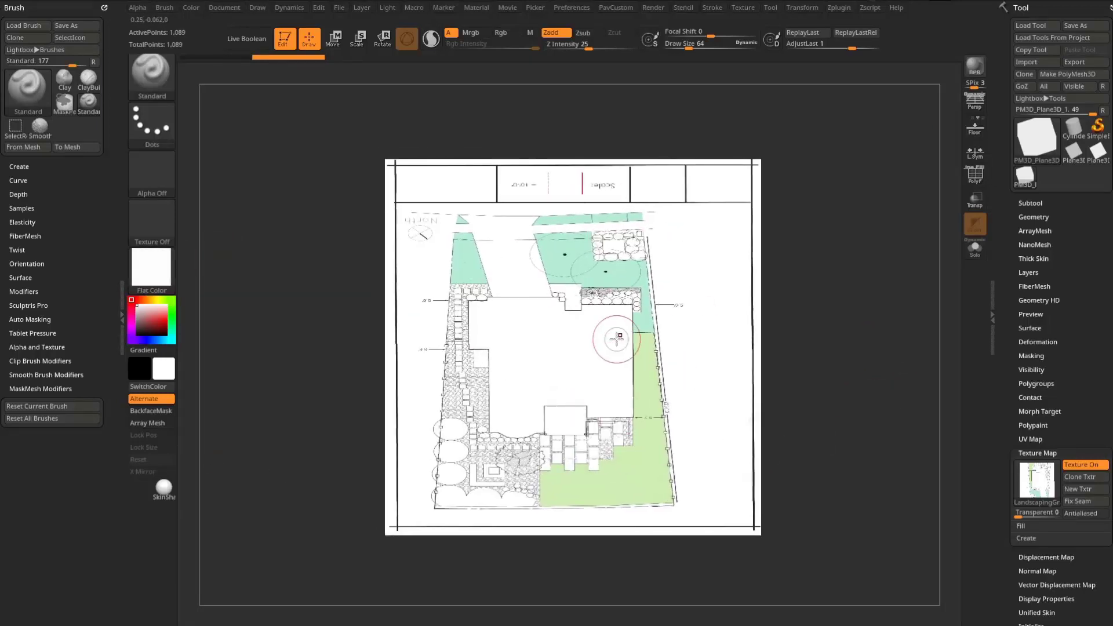
{"action": "key", "text": "s"}
{"action": "left_click_drag", "start_coordinate": [614, 339], "coordinate": [596, 332]}
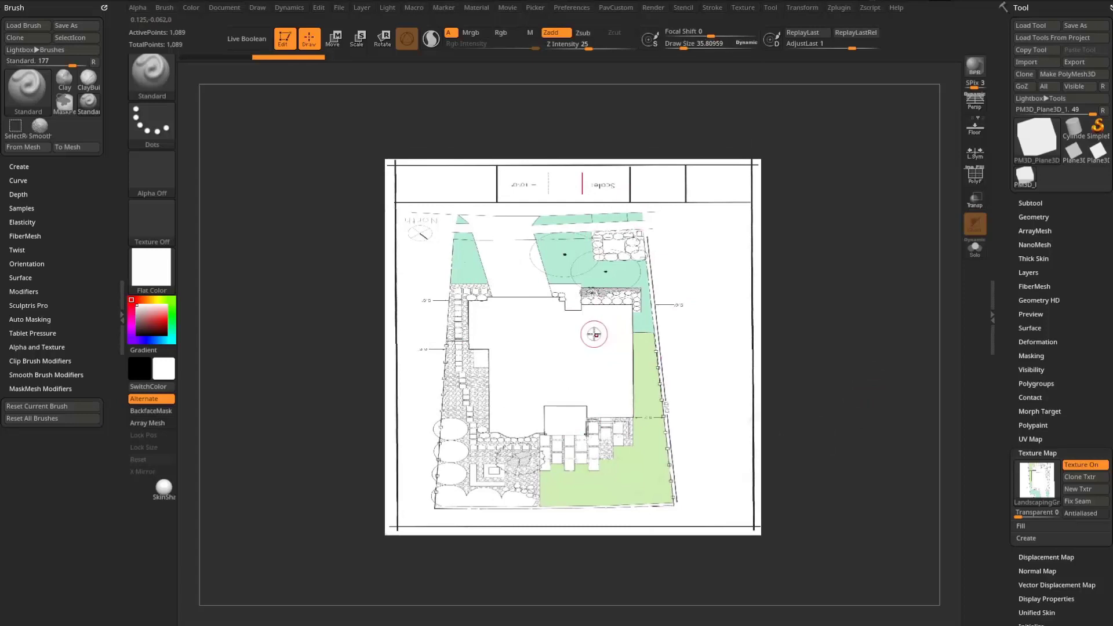
Convert the plane's LandscapingGrass texture map into polypaint.
{"action": "key", "text": "shift"}
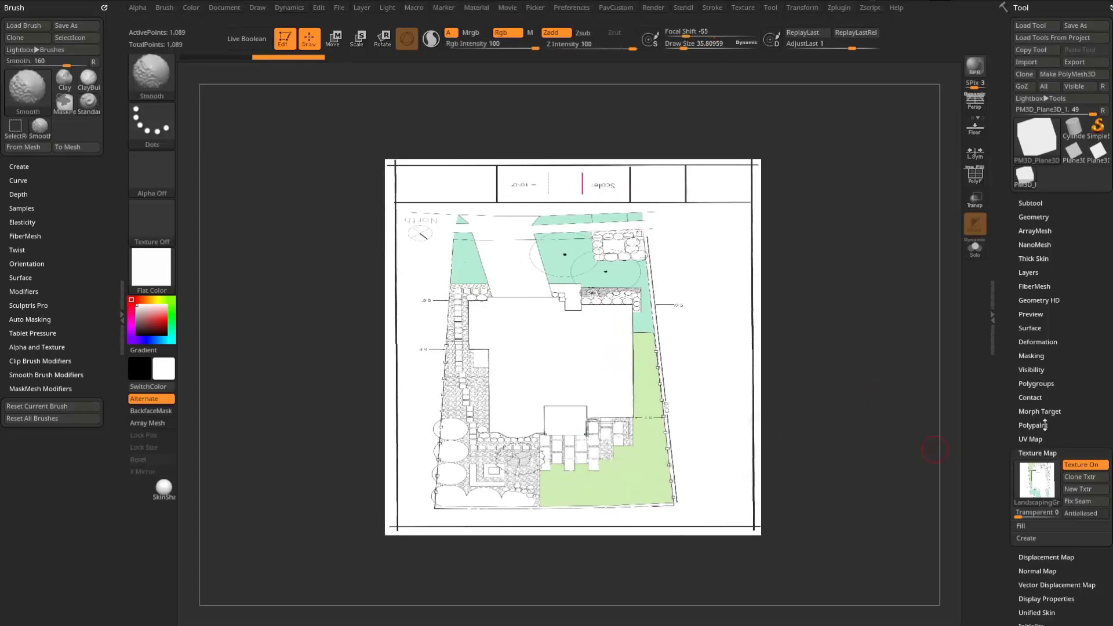
{"action": "left_click", "coordinate": [1037, 424]}
{"action": "left_click_drag", "start_coordinate": [1009, 453], "coordinate": [1010, 375]}
{"action": "key", "text": "shift"}
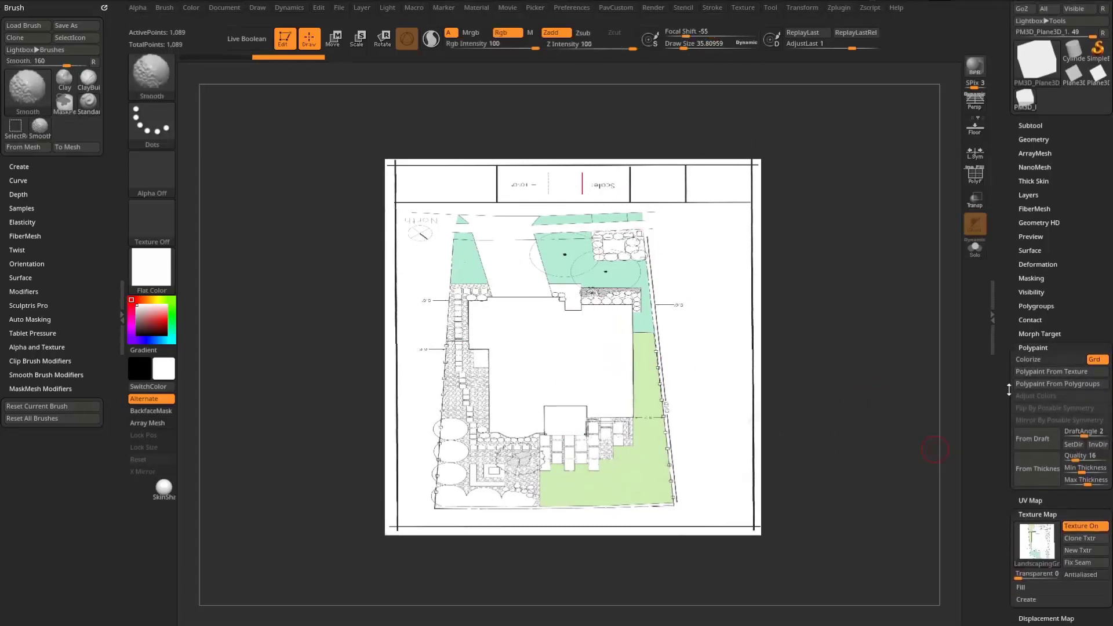
{"action": "left_click", "coordinate": [1035, 372]}
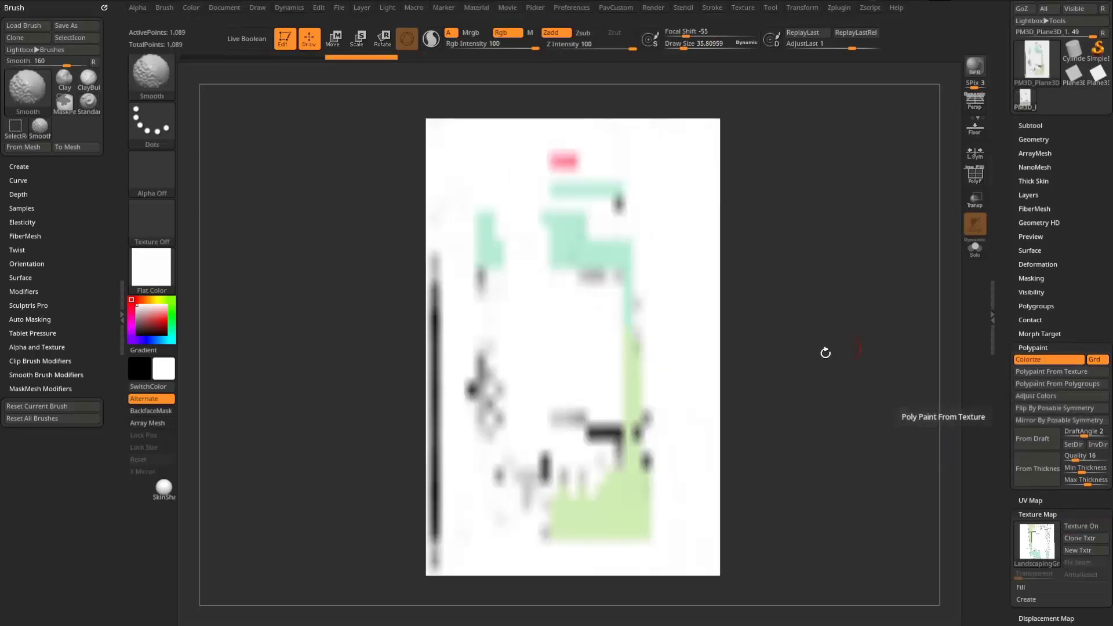
Toggle the polygon wireframe to check the mesh density, and turn the LandscapingGrass texture map back on.
{"action": "mouse_move", "coordinate": [1025, 539]}
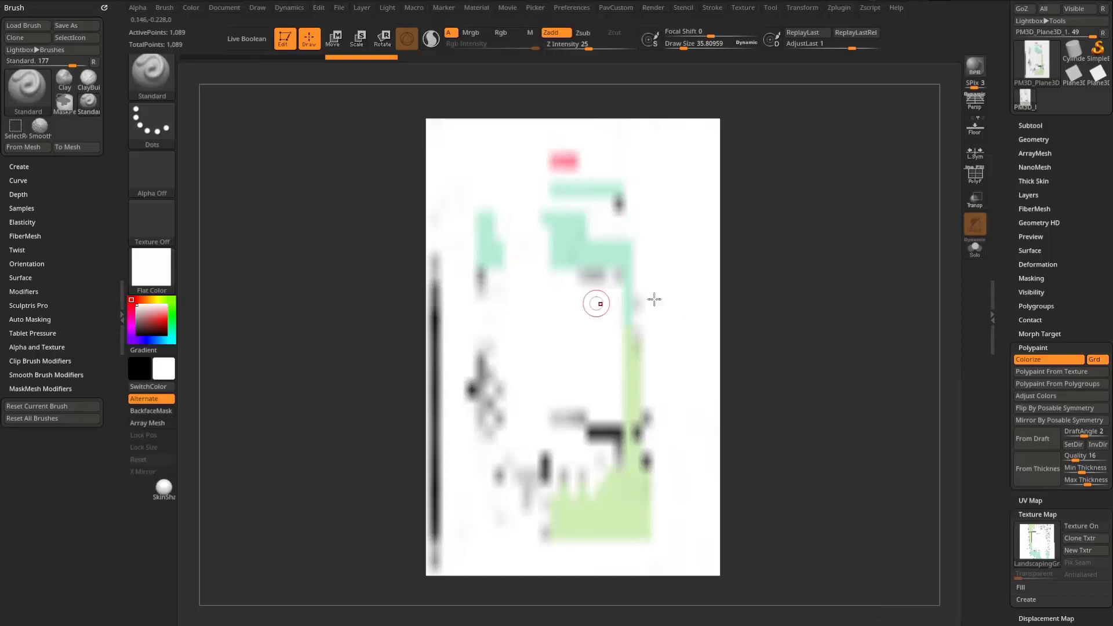
{"action": "left_click", "coordinate": [971, 184]}
{"action": "left_click", "coordinate": [971, 185]}
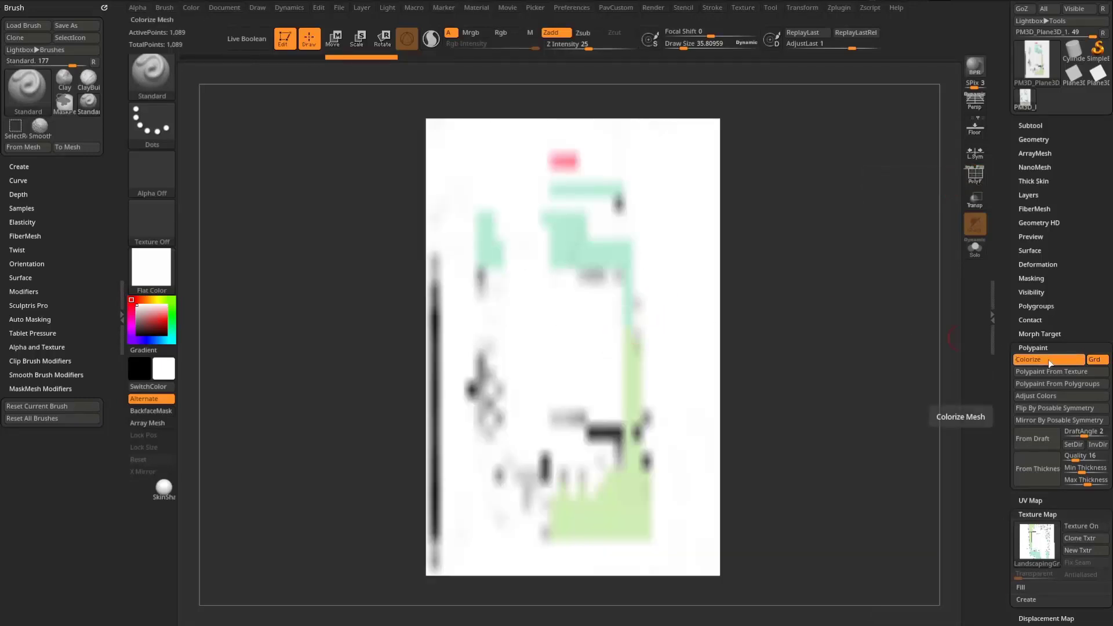
{"action": "left_click", "coordinate": [1065, 526]}
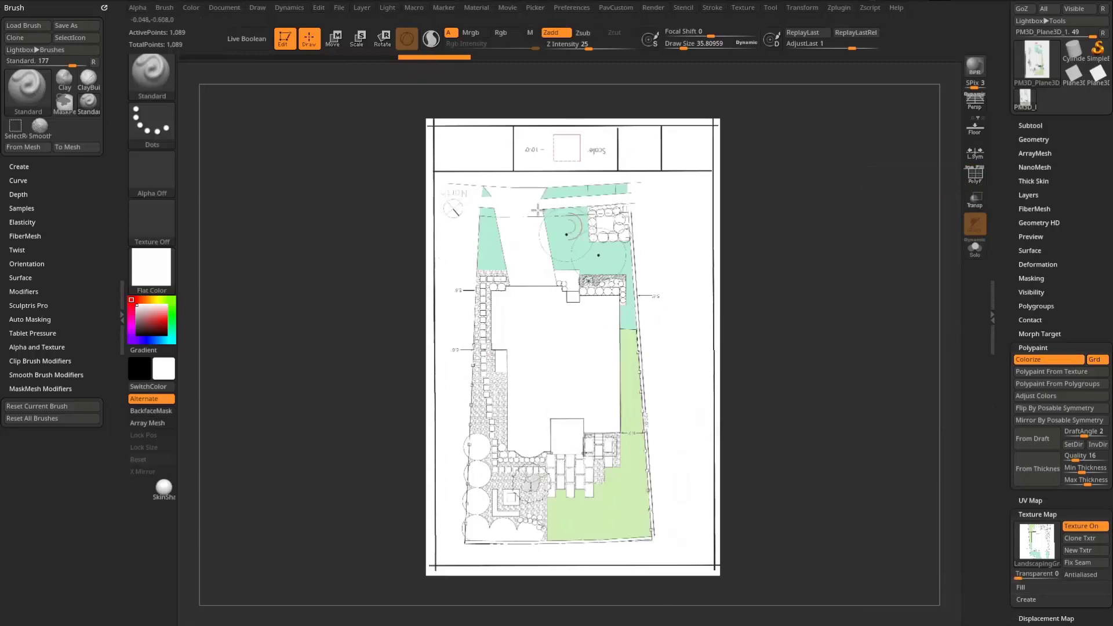
Set the draw size to about 7.4 and switch from the move gizmo to the transpose line near the scale square.
{"action": "mouse_move", "coordinate": [774, 322]}
{"action": "left_mouse_down"}
{"action": "mouse_move", "coordinate": [827, 204]}
{"action": "mouse_move", "coordinate": [860, 308]}
{"action": "mouse_move", "coordinate": [808, 285]}
{"action": "mouse_move", "coordinate": [850, 296]}
{"action": "mouse_move", "coordinate": [885, 350]}
{"action": "left_mouse_up"}
{"action": "key", "text": "s"}
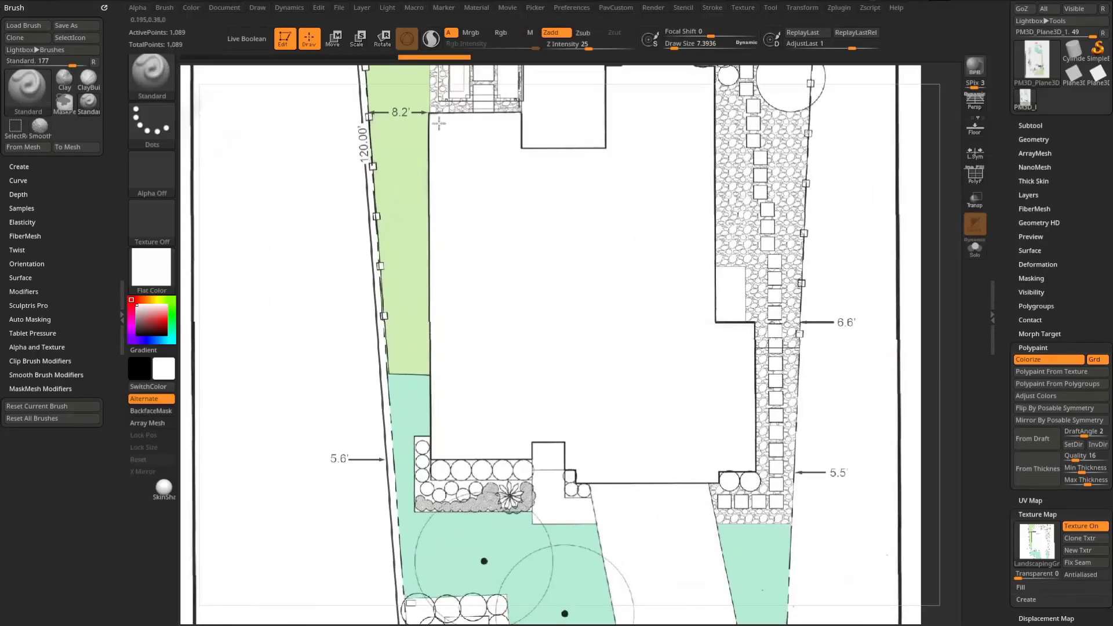
{"action": "right_click_drag", "start_coordinate": [571, 542], "coordinate": [557, 203], "text": "alt"}
{"action": "right_click_drag", "start_coordinate": [574, 473], "coordinate": [660, 421], "text": "alt"}
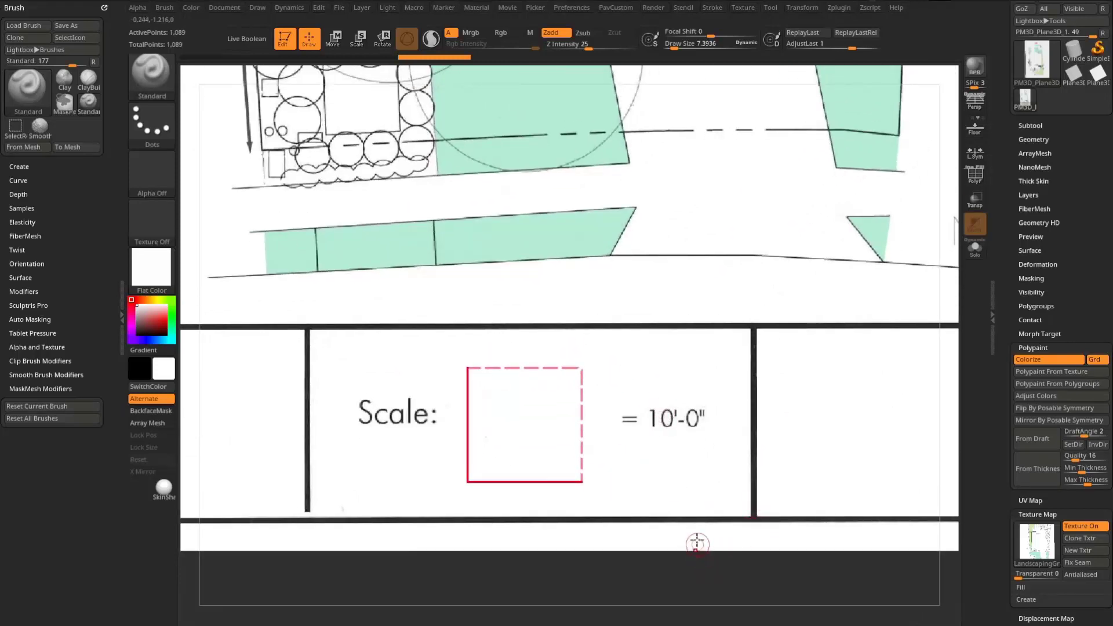
{"action": "key", "text": "w"}
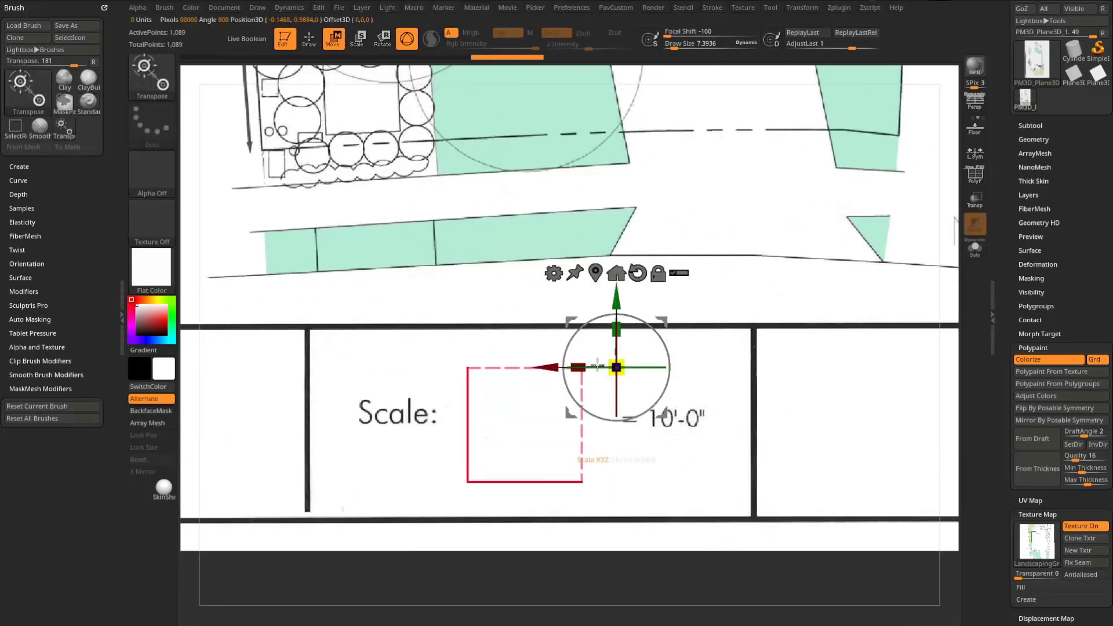
{"action": "left_click_drag", "start_coordinate": [661, 317], "coordinate": [716, 303], "text": "alt"}
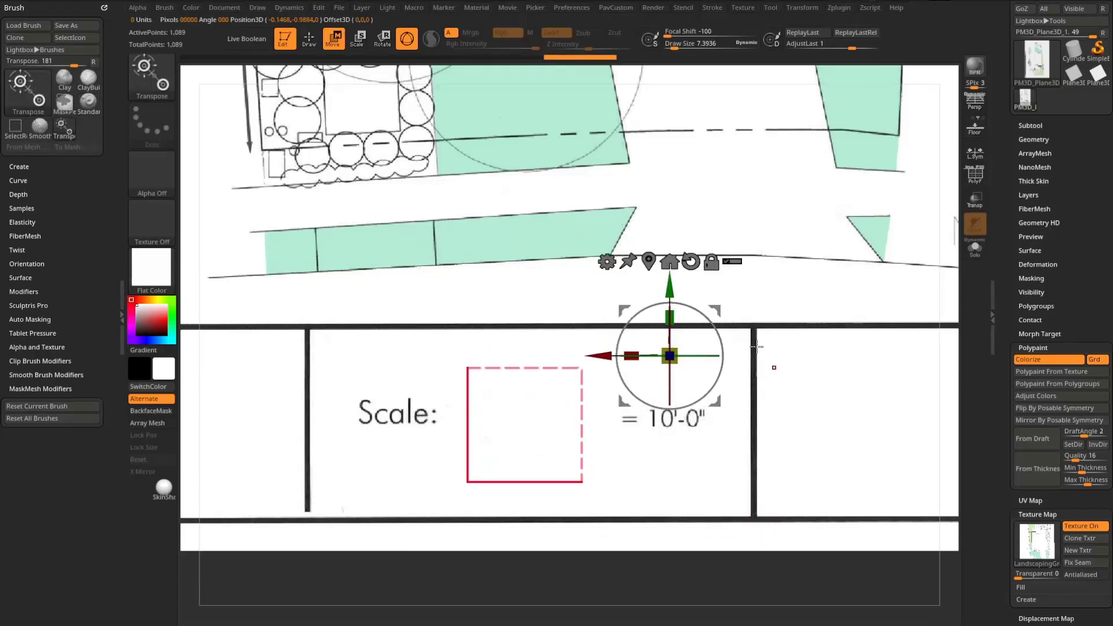
{"action": "left_click", "coordinate": [408, 39]}
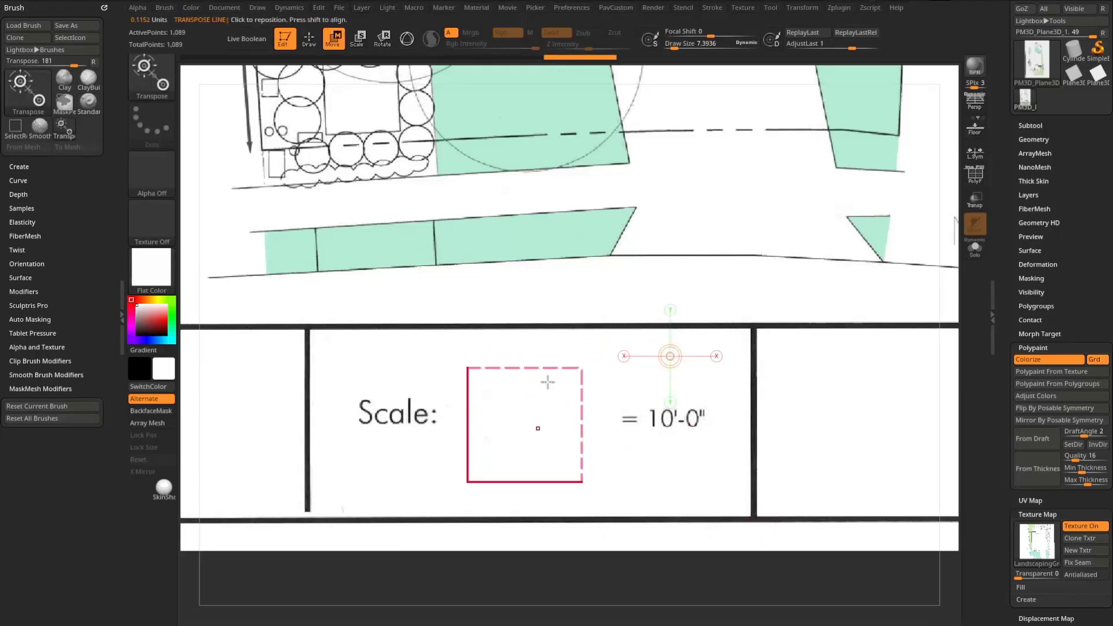
Show the polygon wireframe and try to draw a transpose line along the bottom edge of the scale square.
{"action": "left_click_drag", "start_coordinate": [689, 557], "coordinate": [663, 448], "text": "alt"}
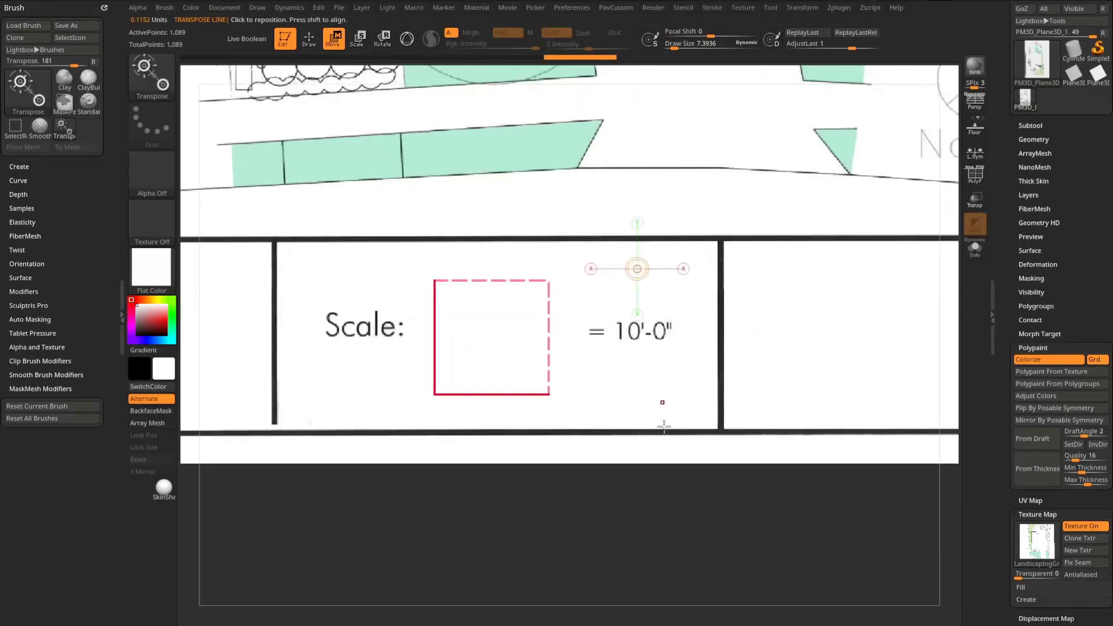
{"action": "left_click_drag", "start_coordinate": [568, 511], "coordinate": [600, 558], "text": "alt"}
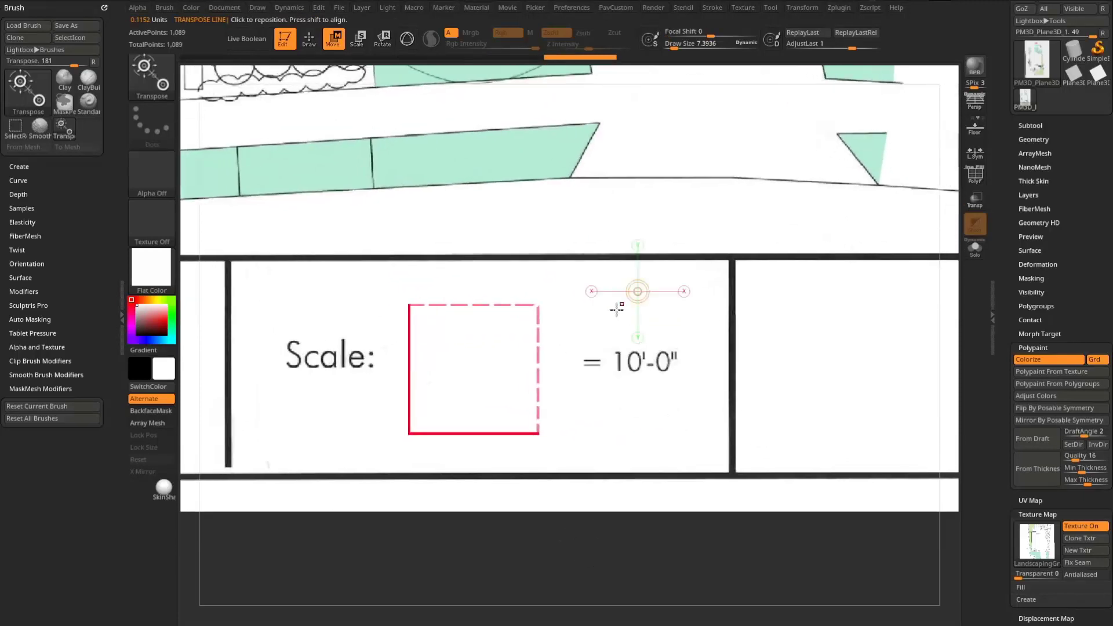
{"action": "left_click_drag", "start_coordinate": [408, 436], "coordinate": [596, 432]}
{"action": "key", "text": "shift+f"}
{"action": "left_click_drag", "start_coordinate": [489, 373], "coordinate": [578, 373]}
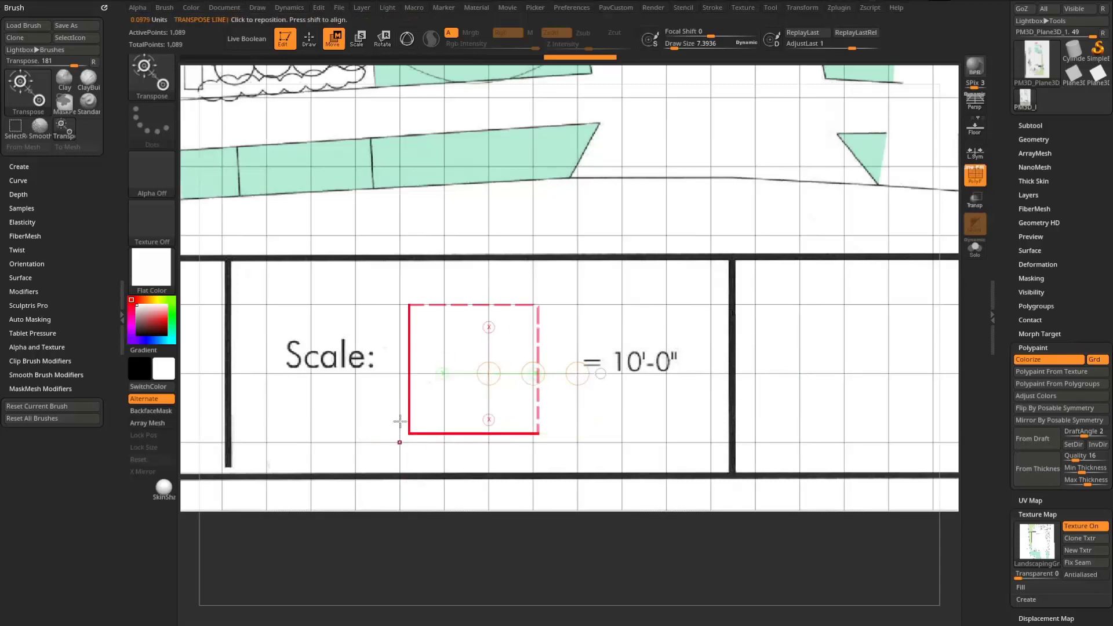
{"action": "left_click_drag", "start_coordinate": [399, 442], "coordinate": [556, 442]}
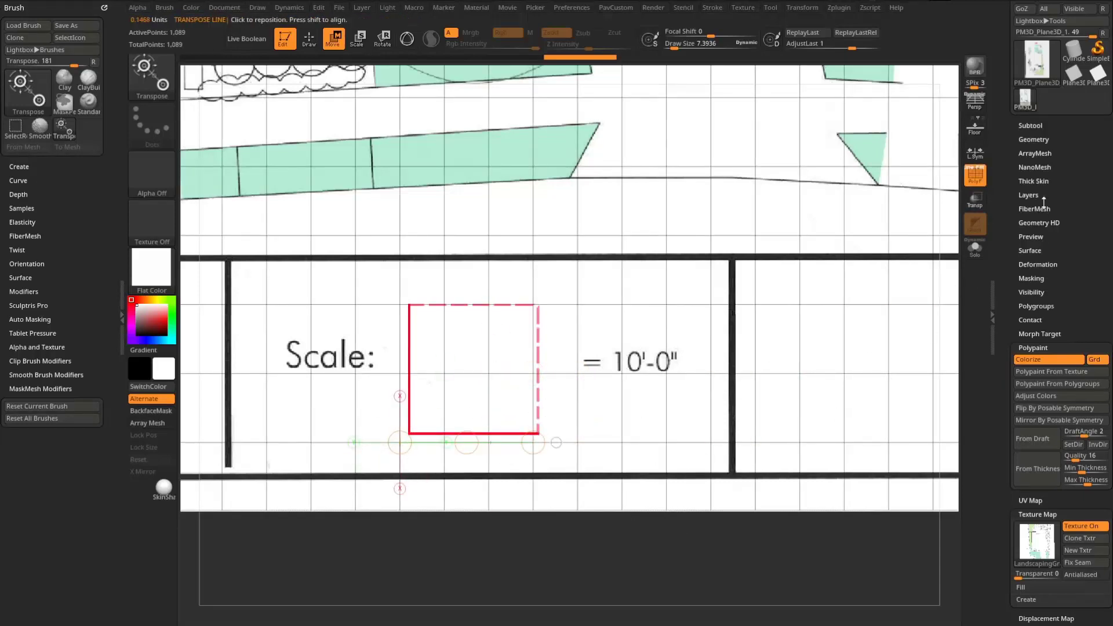
Turn off subdivision smoothing and divide the plane up to subdivision level 6.
{"action": "left_click", "coordinate": [1034, 141]}
{"action": "left_click", "coordinate": [1079, 227]}
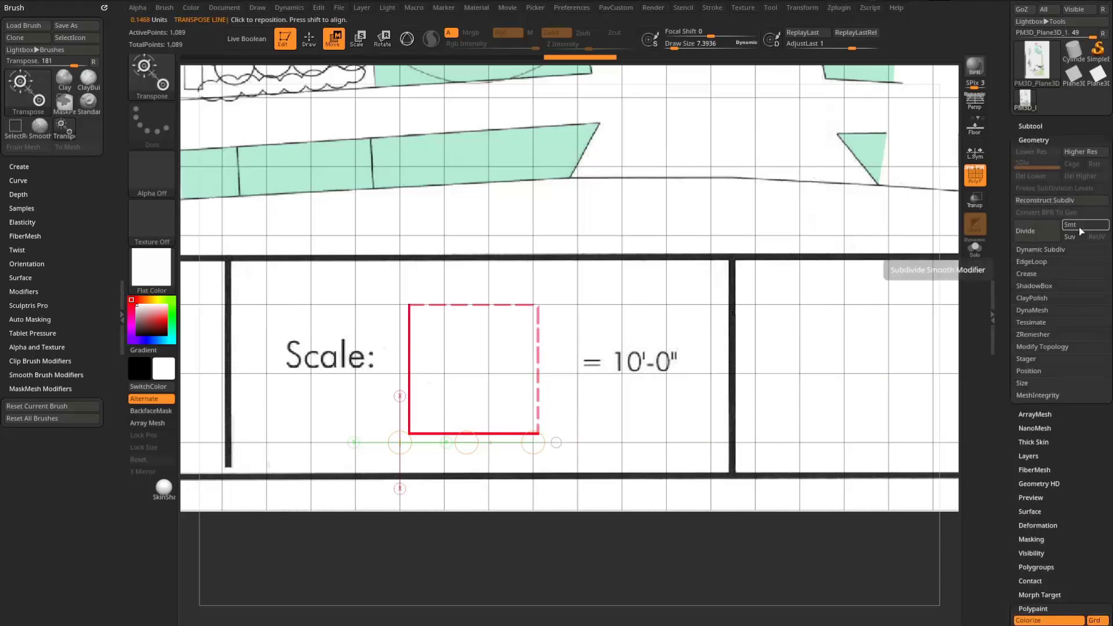
{"action": "left_click", "coordinate": [1036, 231]}
{"action": "left_click", "coordinate": [1034, 229]}
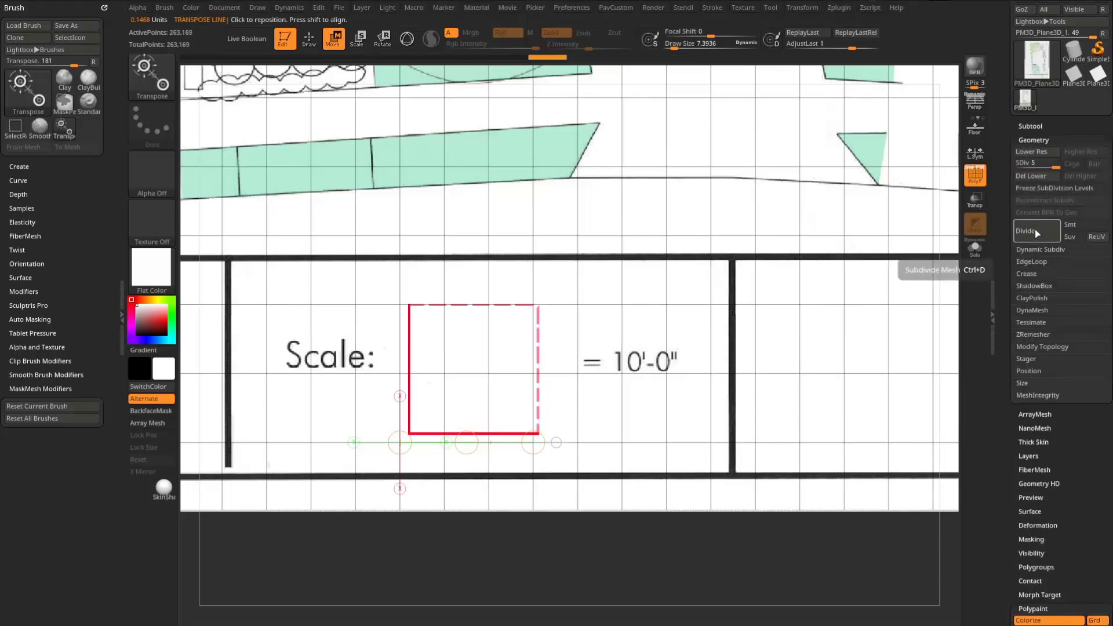
{"action": "left_click", "coordinate": [1034, 228]}
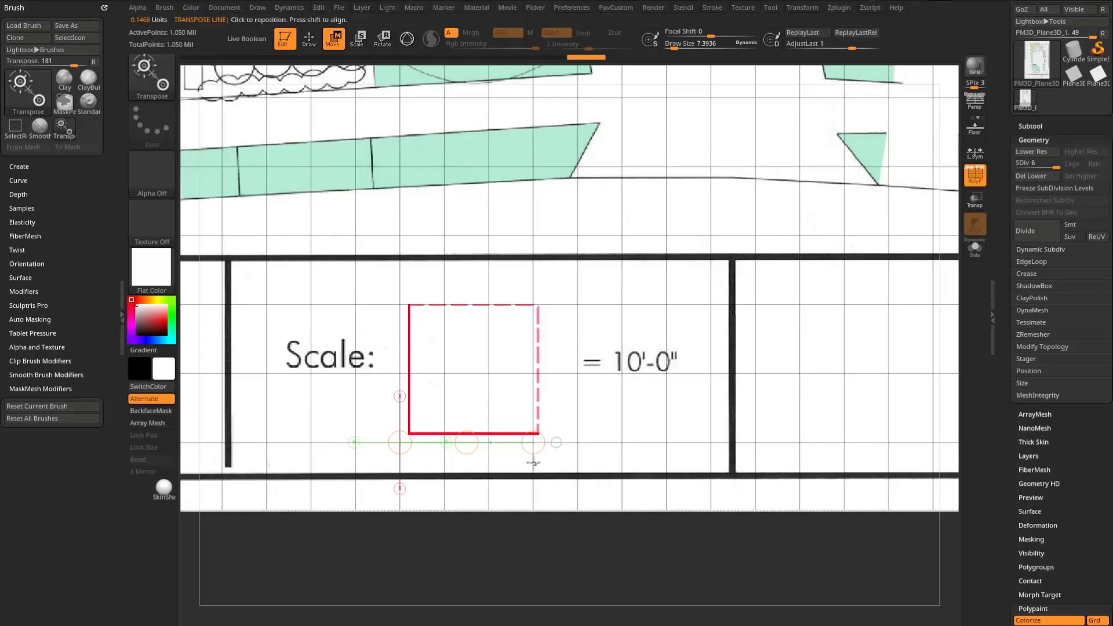
Hide the wireframe and draw a straight transpose line along the full bottom edge of the red scale square.
{"action": "left_click_drag", "start_coordinate": [443, 369], "coordinate": [513, 390]}
{"action": "left_click_drag", "start_coordinate": [410, 435], "coordinate": [537, 433]}
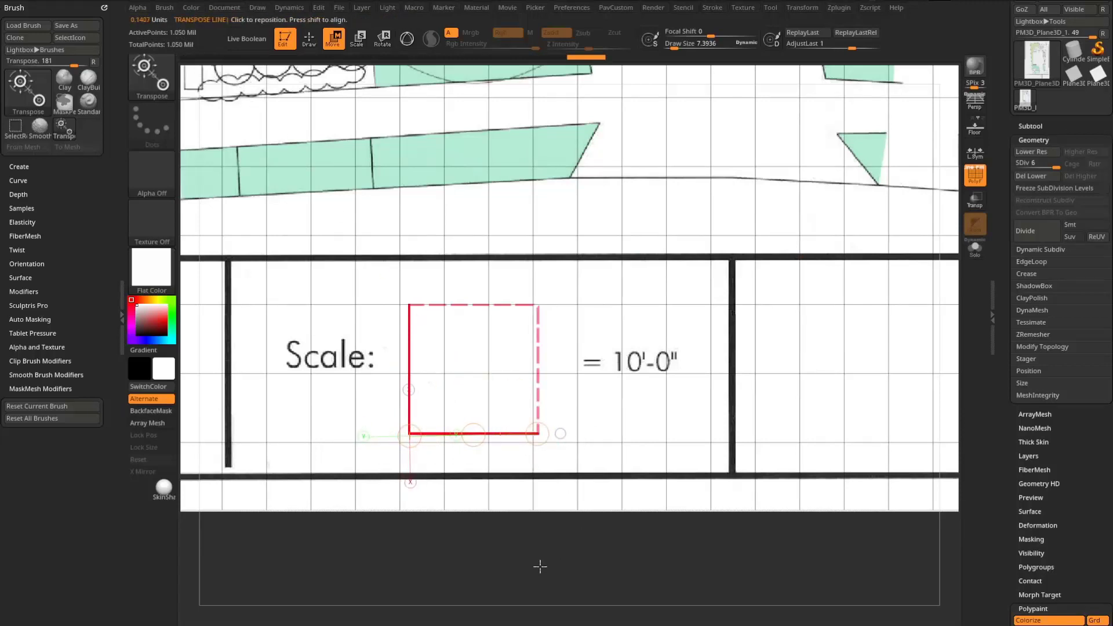
{"action": "left_click", "coordinate": [975, 175]}
{"action": "left_click_drag", "start_coordinate": [539, 554], "coordinate": [555, 536], "text": "alt"}
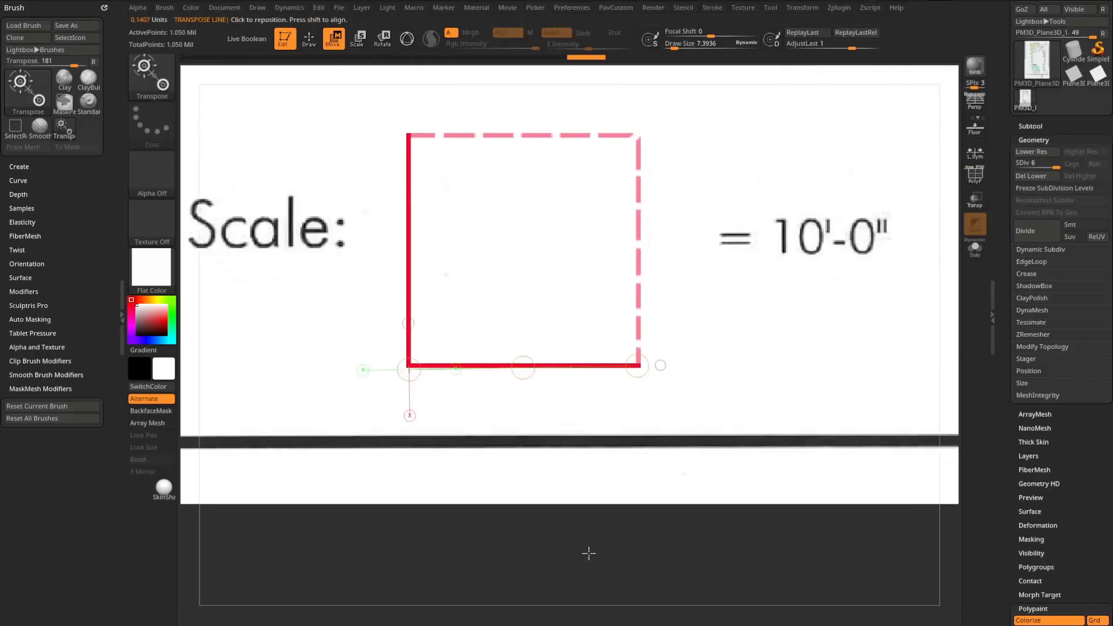
{"action": "left_click_drag", "start_coordinate": [421, 439], "coordinate": [449, 500]}
{"action": "left_click_drag", "start_coordinate": [407, 369], "coordinate": [641, 369]}
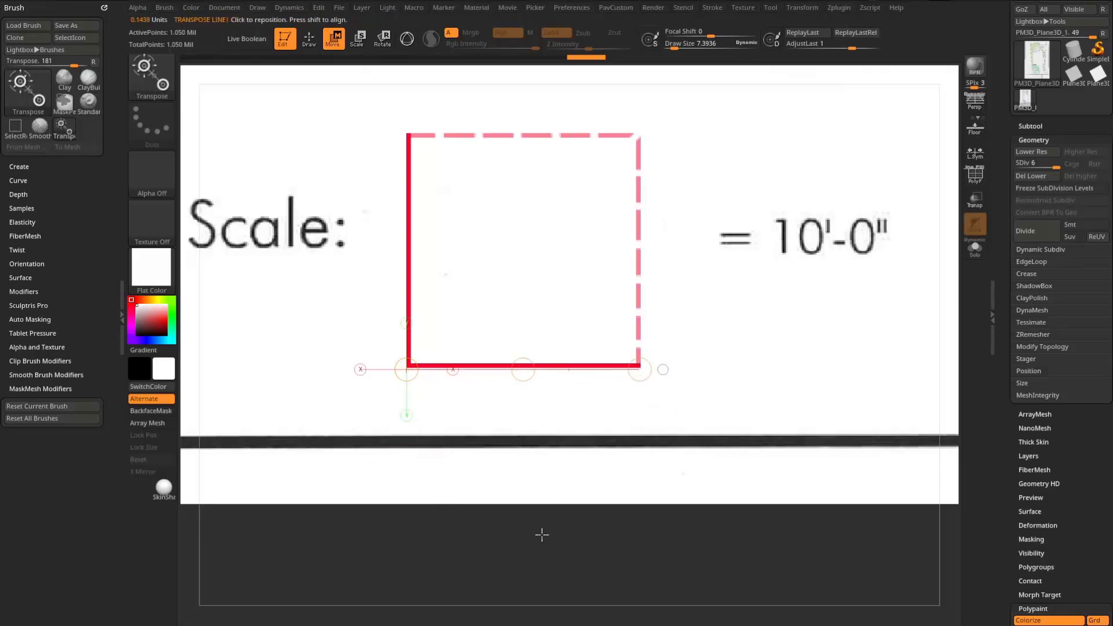
Fine-tune the transpose line so both ends meet the bottom corners of the scale square.
{"action": "right_click_drag", "start_coordinate": [542, 534], "coordinate": [591, 580], "text": "ctrl"}
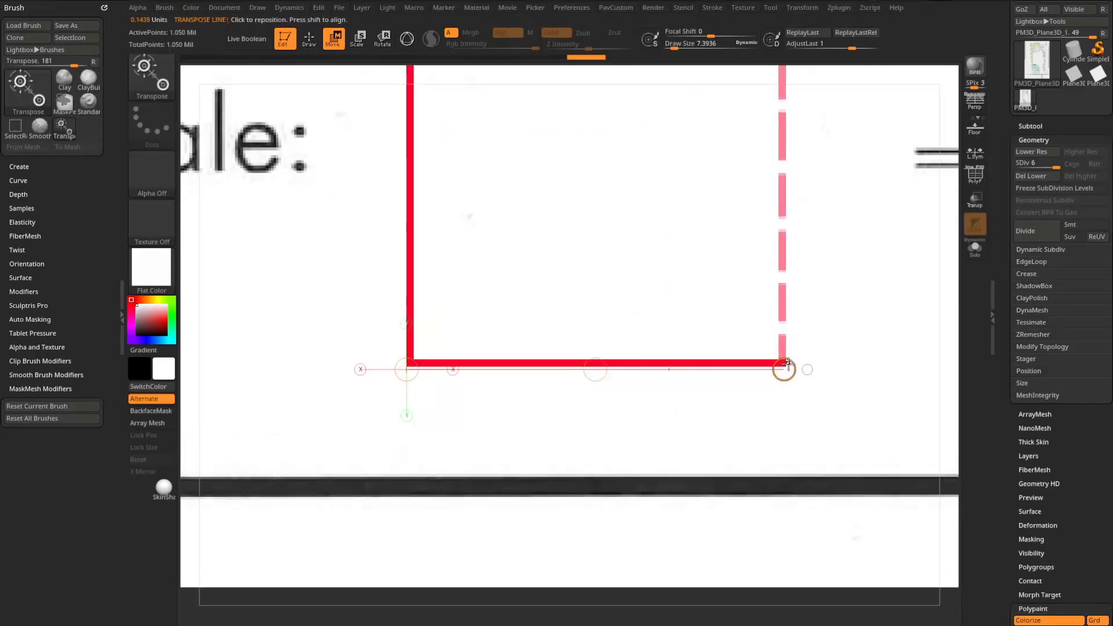
{"action": "mouse_move", "coordinate": [782, 365]}
{"action": "left_mouse_down"}
{"action": "mouse_move", "coordinate": [794, 355]}
{"action": "mouse_move", "coordinate": [805, 363]}
{"action": "left_mouse_up"}
{"action": "left_click_drag", "start_coordinate": [416, 363], "coordinate": [415, 364]}
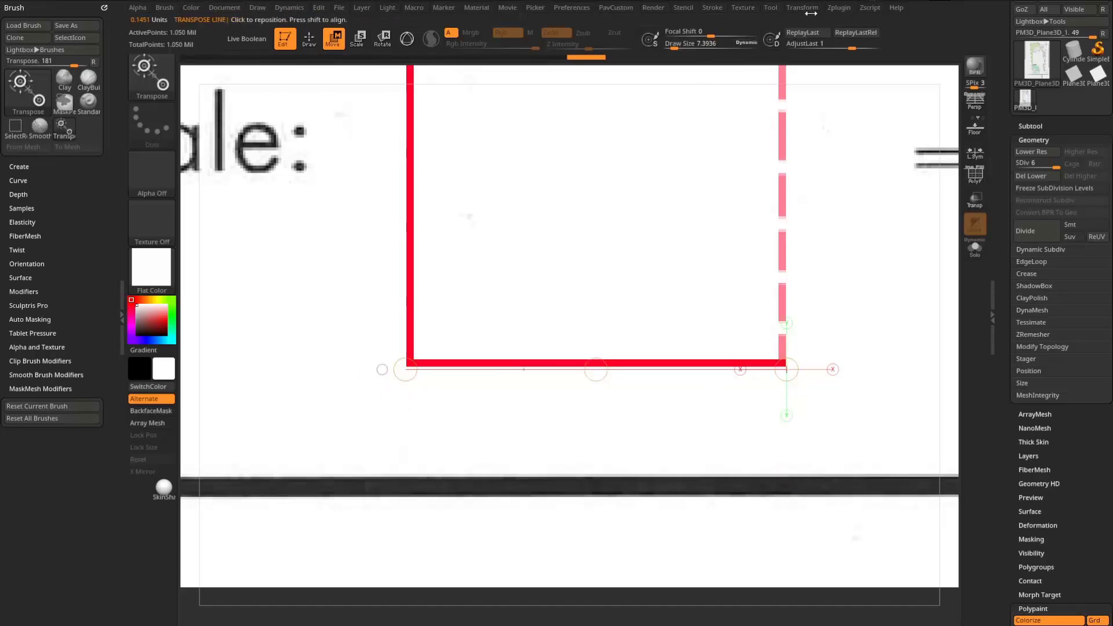
Dock the Preferences palette in the side tray and expand its Transpose Units settings.
{"action": "left_click", "coordinate": [578, 11]}
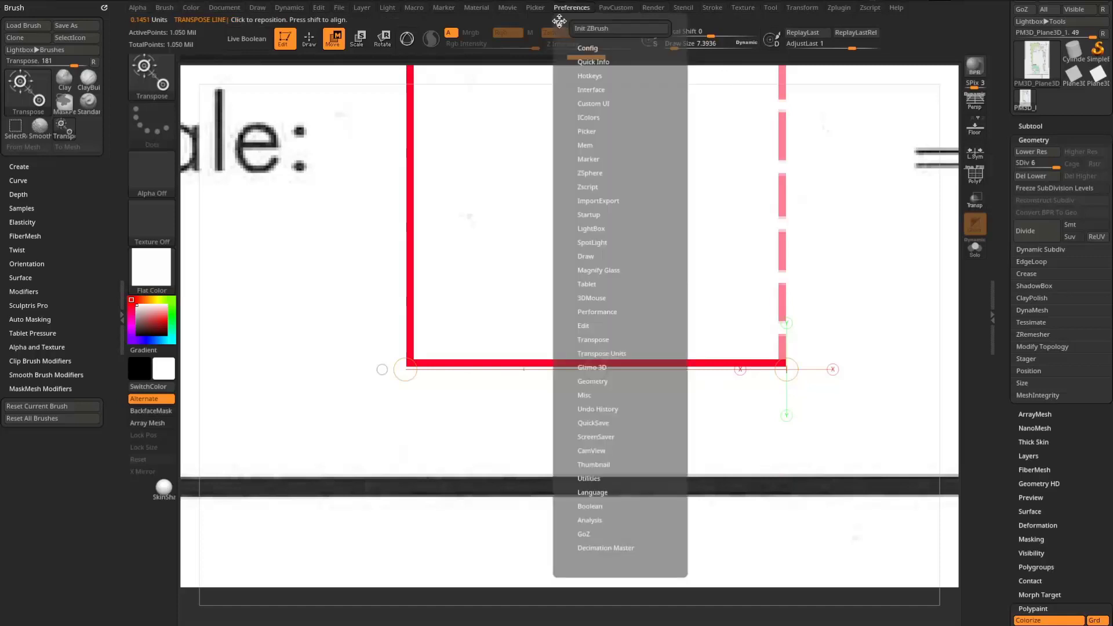
{"action": "left_click", "coordinate": [559, 22]}
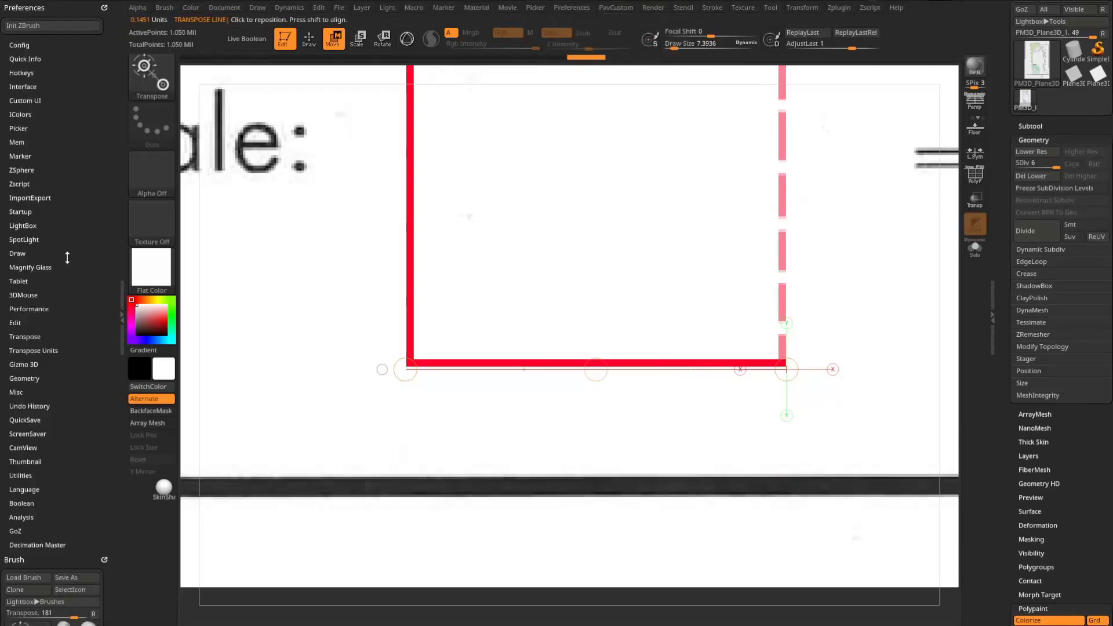
{"action": "left_click", "coordinate": [33, 351]}
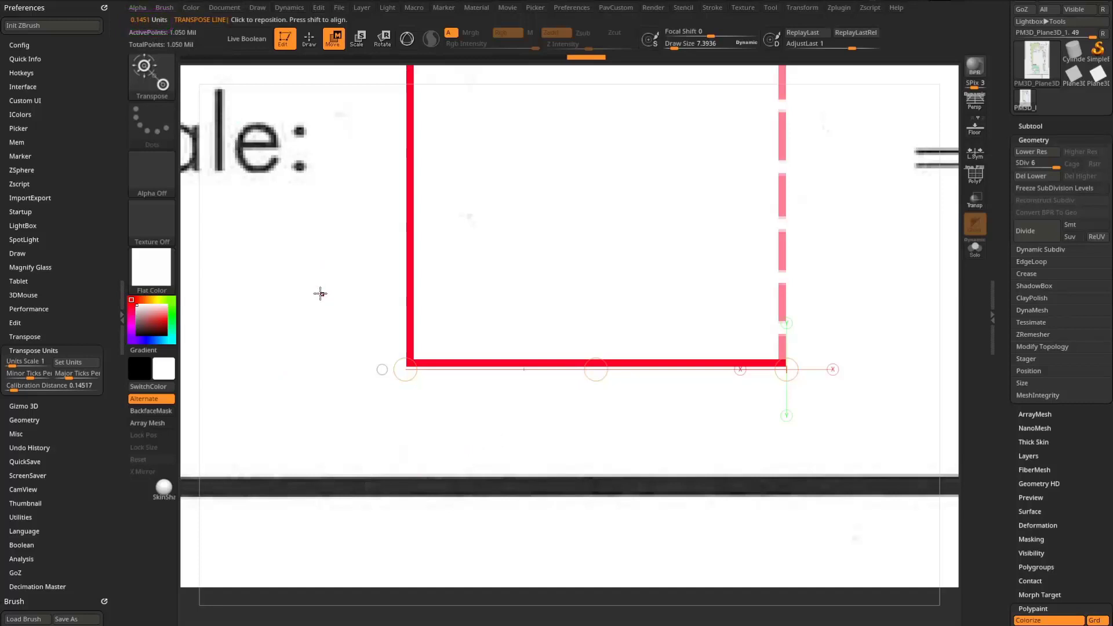
Dock the Zplugin palette in the side tray and use Scale Master to set the scene scale to 1.57 x 2.43 x 0.00 ft.
{"action": "left_click", "coordinate": [838, 10]}
{"action": "left_click", "coordinate": [839, 10]}
{"action": "left_click_drag", "start_coordinate": [831, 21], "coordinate": [8, 21]}
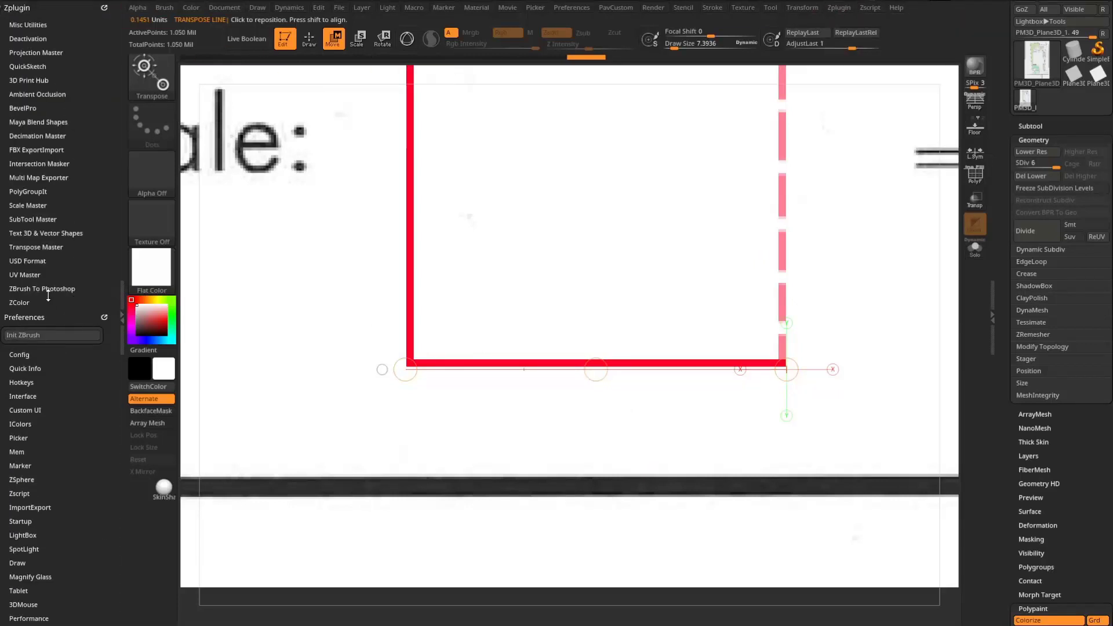
{"action": "left_click", "coordinate": [35, 205]}
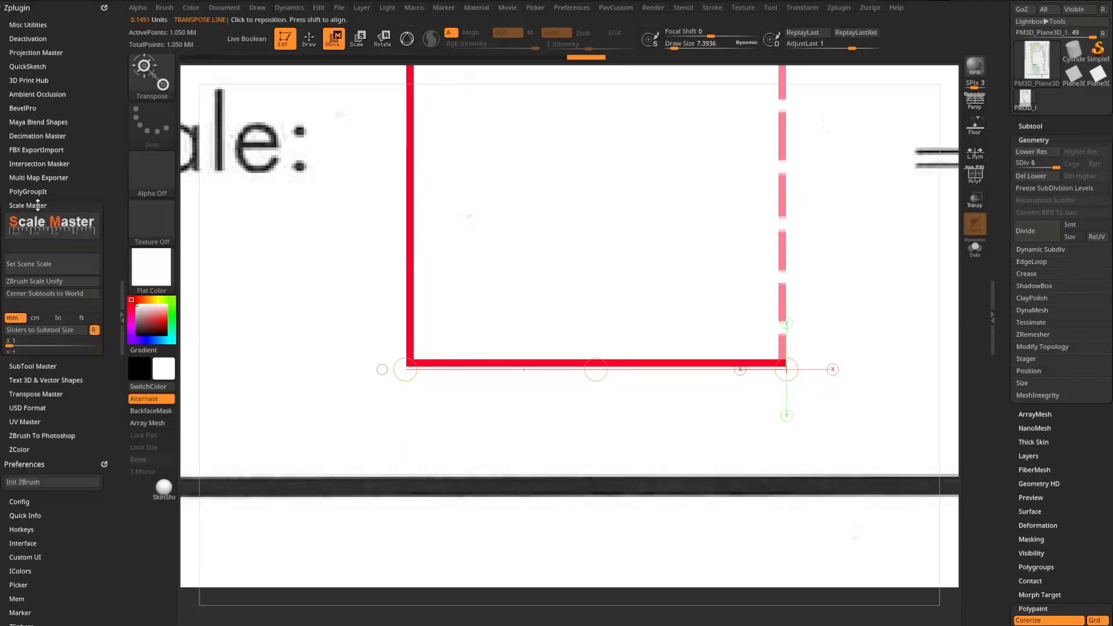
{"action": "left_click", "coordinate": [42, 262]}
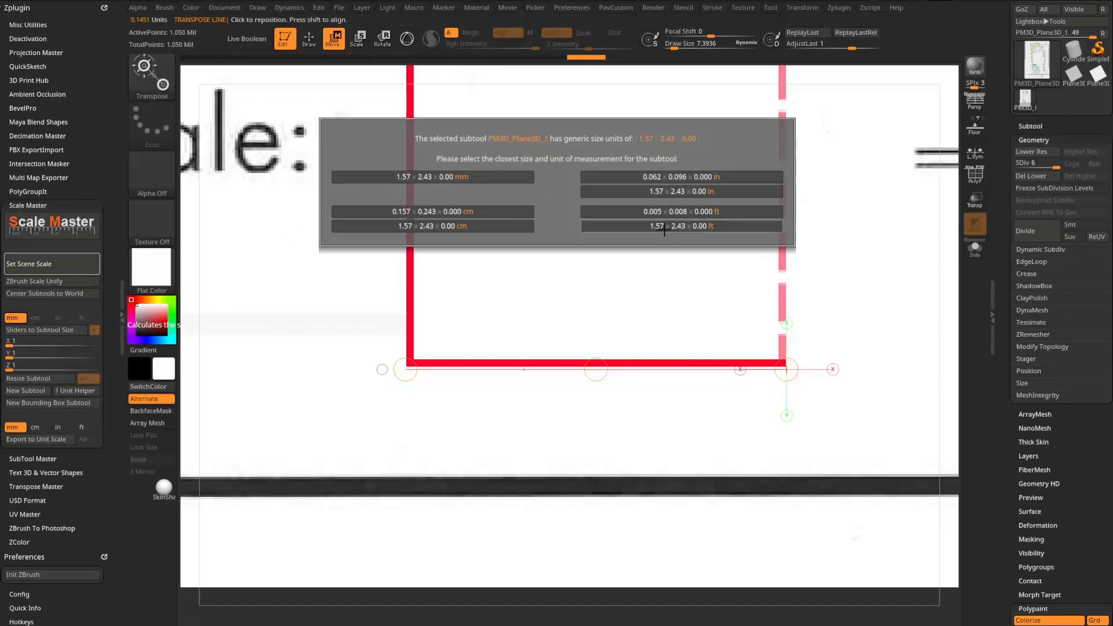
{"action": "left_click", "coordinate": [704, 231]}
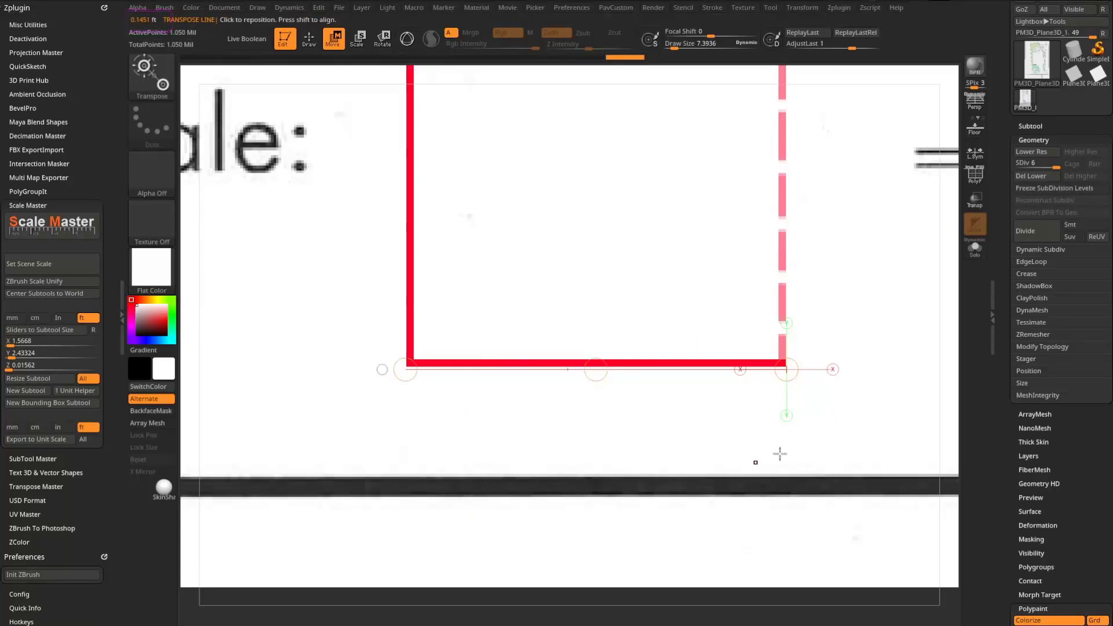
Set the transpose units' calibration distance to 10 for the line along the scale square's bottom edge.
{"action": "left_click_drag", "start_coordinate": [947, 366], "coordinate": [922, 308], "text": "alt"}
{"action": "left_click_drag", "start_coordinate": [801, 539], "coordinate": [569, 558], "text": "alt"}
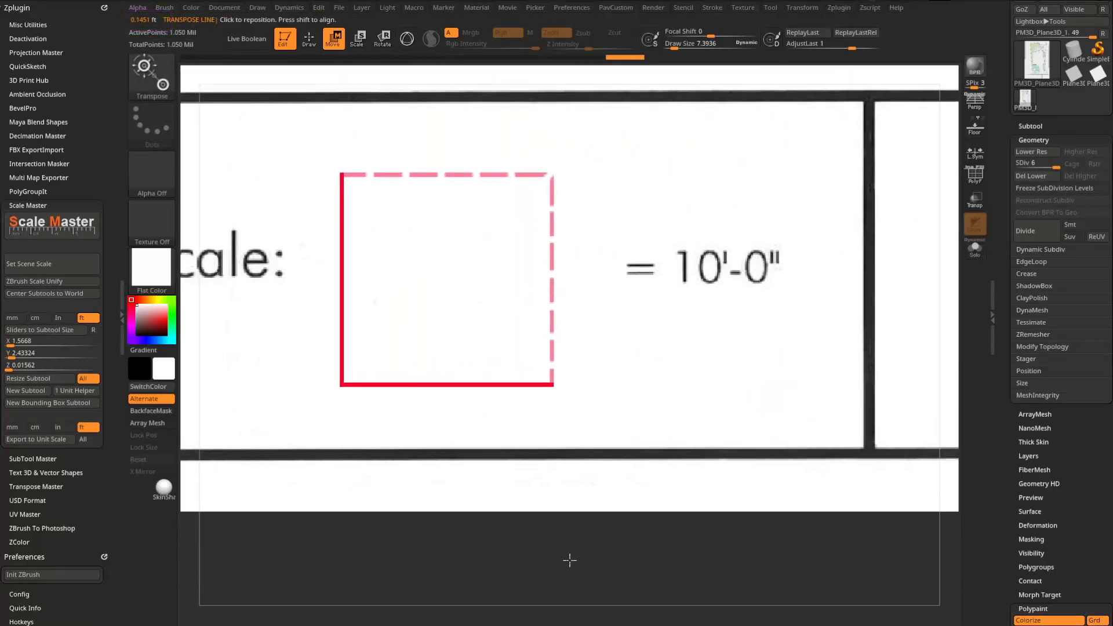
{"action": "scroll", "coordinate": [559, 505], "scroll_direction": "up", "scroll_amount": 3}
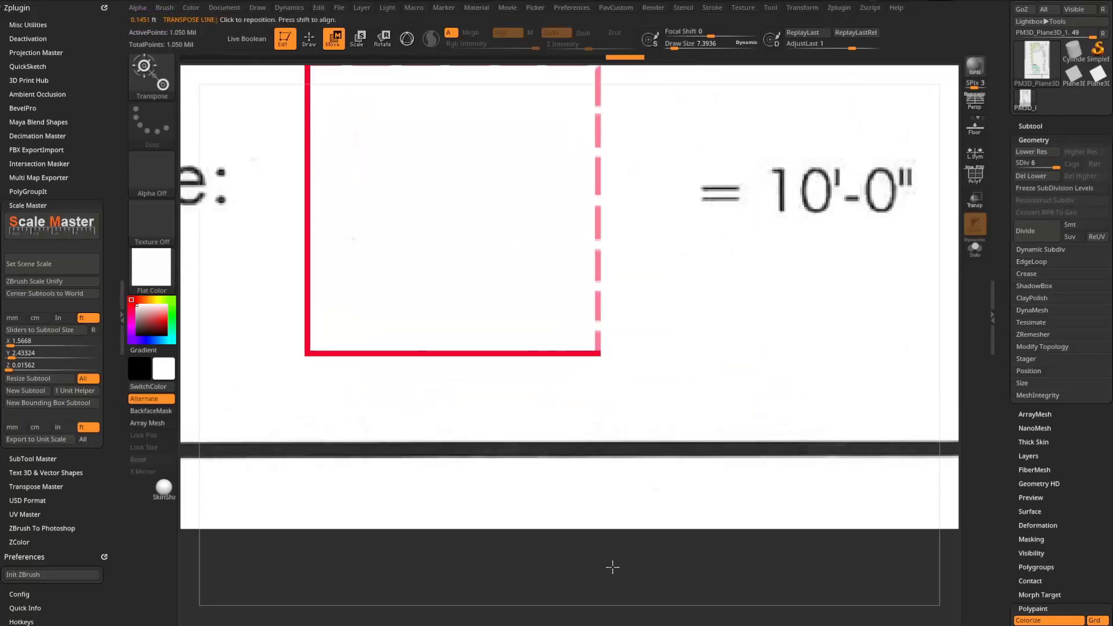
{"action": "right_click_drag", "start_coordinate": [574, 571], "coordinate": [627, 576], "text": "ctrl"}
{"action": "right_click_drag", "start_coordinate": [280, 450], "coordinate": [505, 448], "text": "alt"}
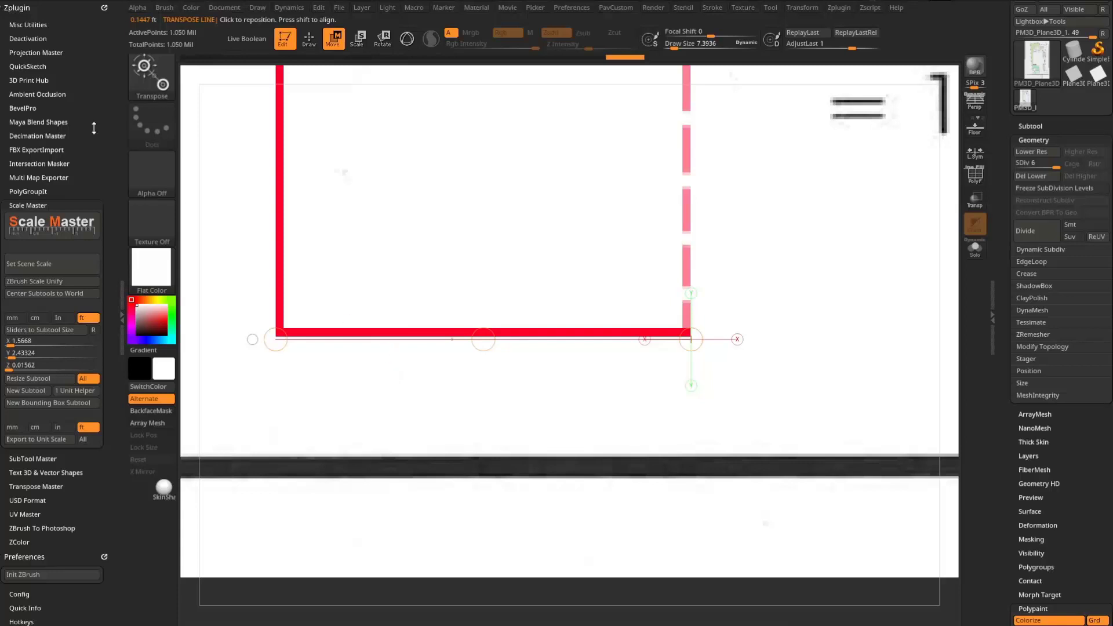
{"action": "left_click_drag", "start_coordinate": [98, 152], "coordinate": [109, 33]}
{"action": "left_click_drag", "start_coordinate": [69, 267], "coordinate": [78, 223]}
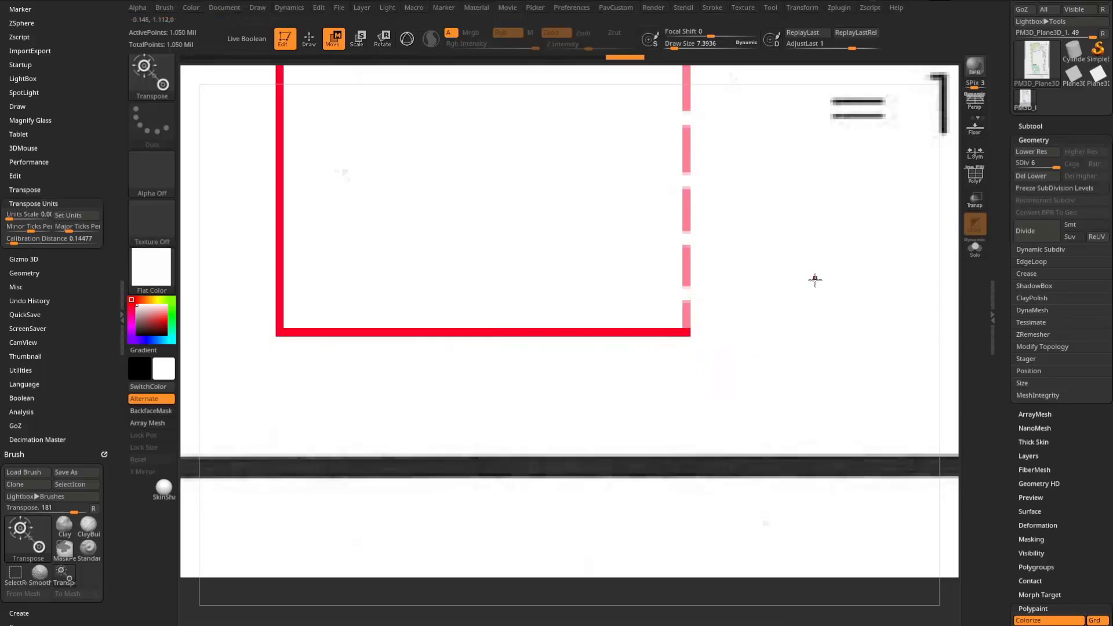
{"action": "right_click_drag", "start_coordinate": [815, 278], "coordinate": [638, 341], "text": "ctrl"}
{"action": "right_click_drag", "start_coordinate": [697, 303], "coordinate": [745, 298], "text": "alt"}
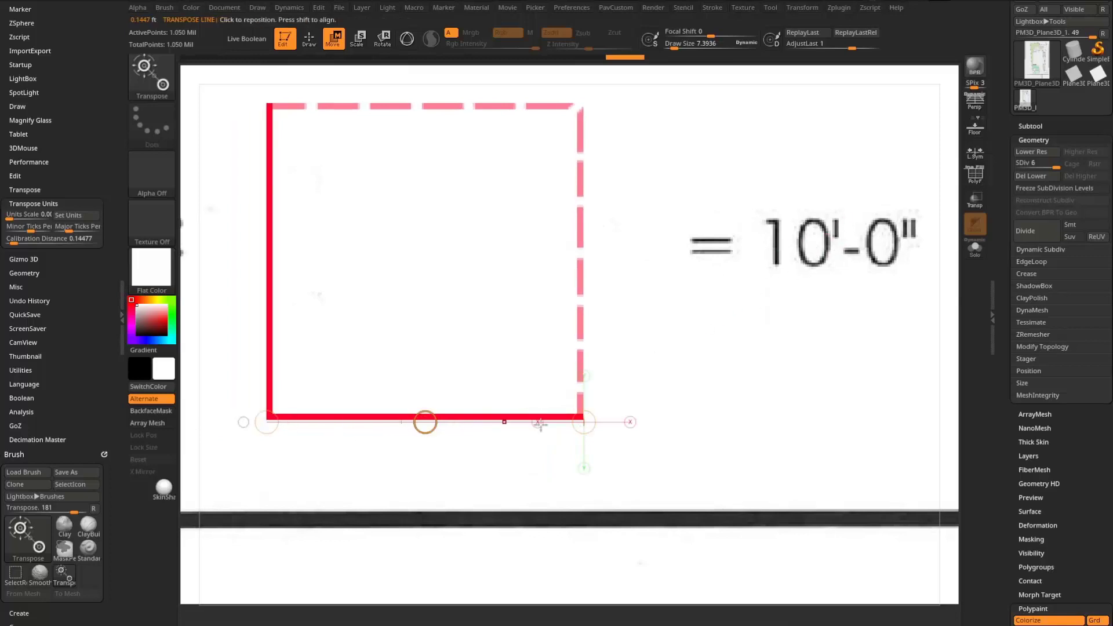
{"action": "left_click", "coordinate": [33, 240]}
{"action": "type", "text": "10"}
{"action": "key", "text": "Return"}
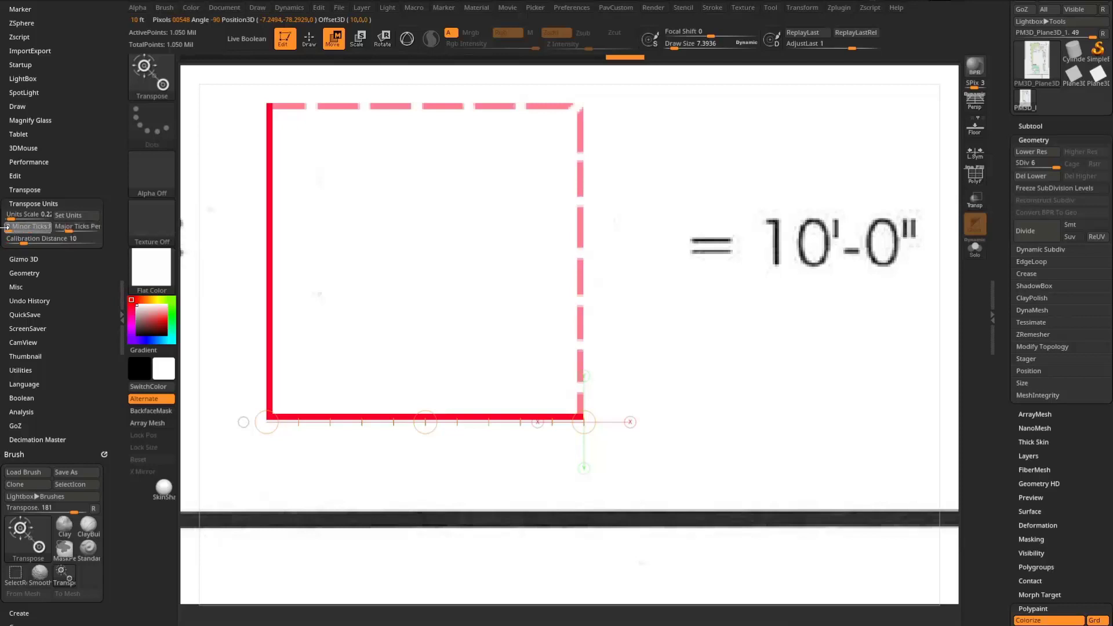
Measure the scale square's bottom edge with a freshly drawn straight transpose line.
{"action": "right_click_drag", "start_coordinate": [699, 285], "coordinate": [834, 197], "text": "alt"}
{"action": "right_click_drag", "start_coordinate": [503, 431], "coordinate": [500, 471], "text": "alt"}
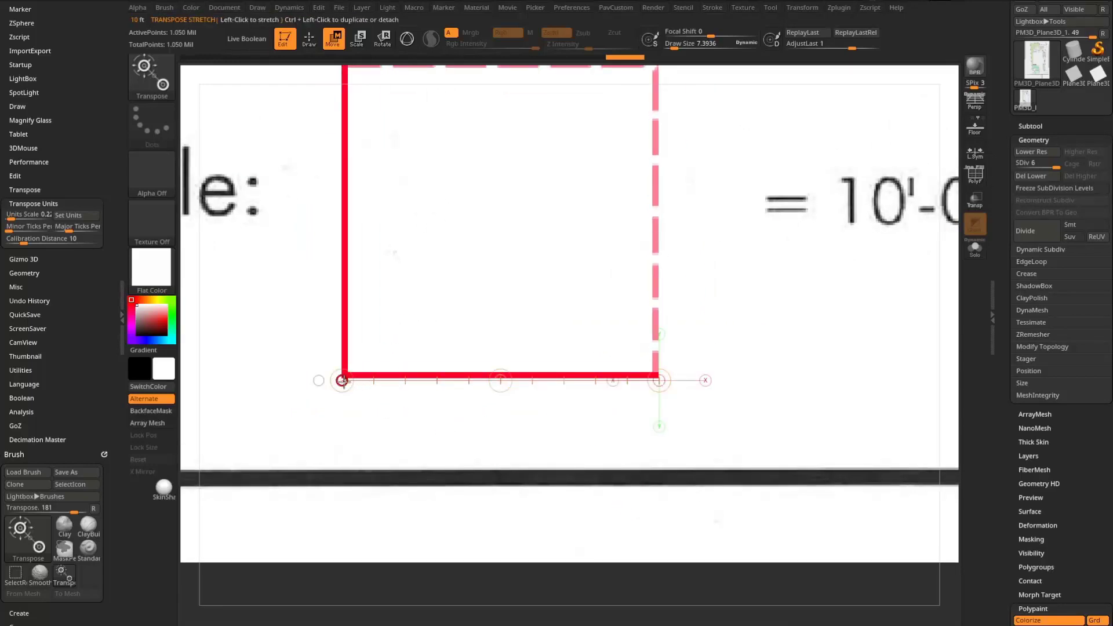
{"action": "right_click_drag", "start_coordinate": [774, 361], "coordinate": [601, 416], "text": "alt"}
{"action": "right_click_drag", "start_coordinate": [653, 326], "coordinate": [792, 314], "text": "alt"}
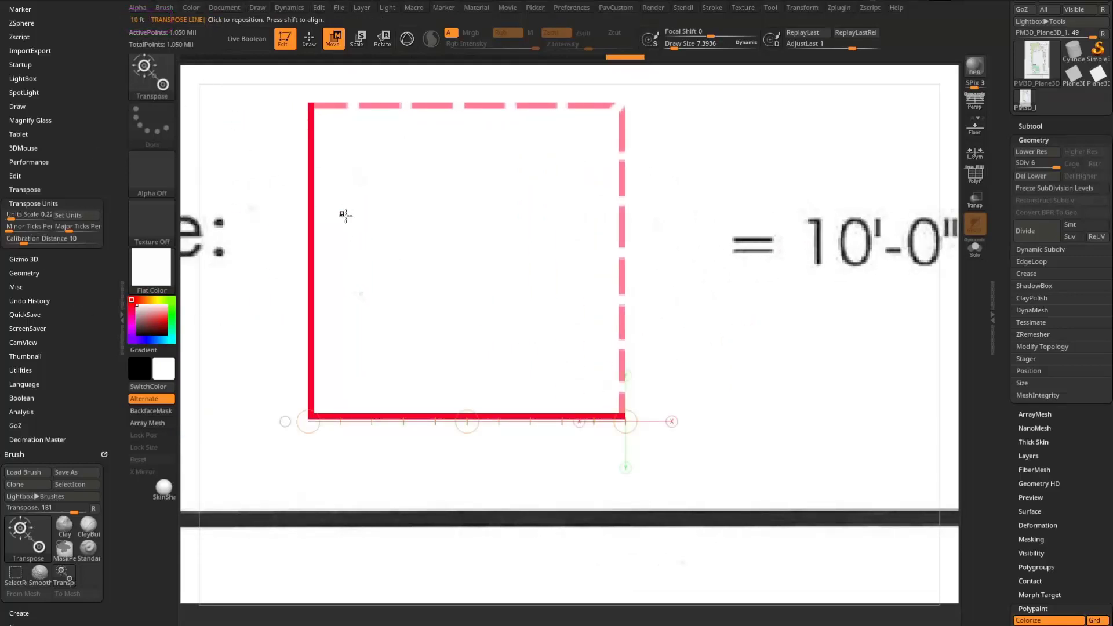
{"action": "left_click_drag", "start_coordinate": [347, 218], "coordinate": [731, 218], "text": "shift"}
{"action": "left_click_drag", "start_coordinate": [307, 423], "coordinate": [617, 427], "text": "shift"}
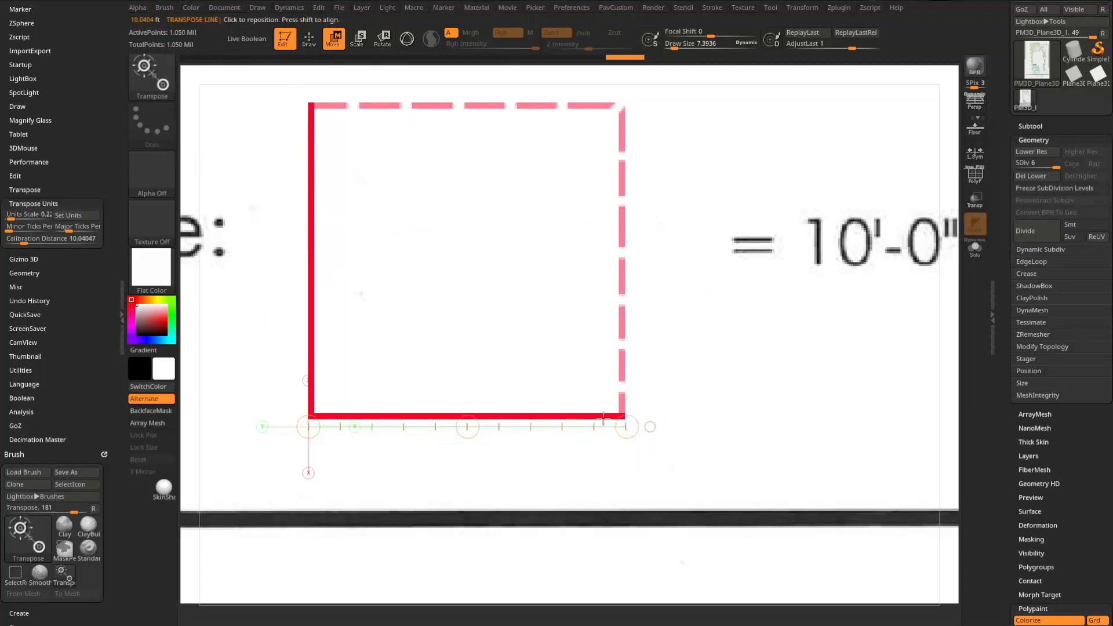
Measure the stone path's width at the 5.5' marking, and draw a transpose line from the scale square to its 10'-0" label.
{"action": "right_click_drag", "start_coordinate": [769, 371], "coordinate": [347, 528], "text": "alt"}
{"action": "right_click_drag", "start_coordinate": [753, 121], "coordinate": [638, 325], "text": "alt"}
{"action": "left_click_drag", "start_coordinate": [413, 380], "coordinate": [632, 380]}
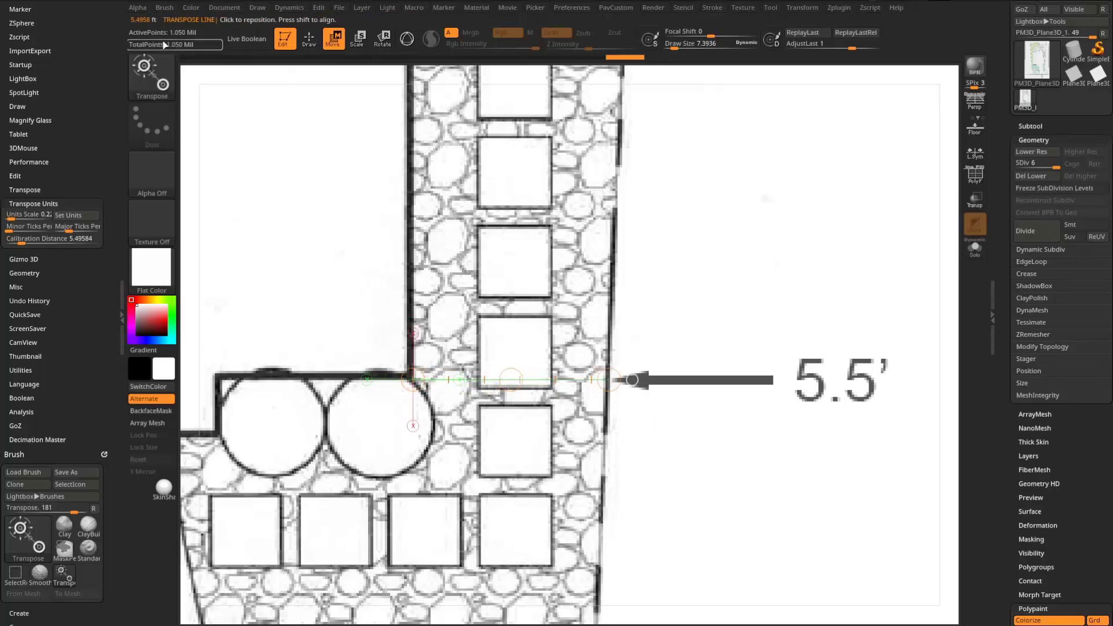
{"action": "right_click_drag", "start_coordinate": [696, 344], "coordinate": [484, 237], "text": "ctrl"}
{"action": "right_click_drag", "start_coordinate": [445, 472], "coordinate": [652, 202], "text": "alt"}
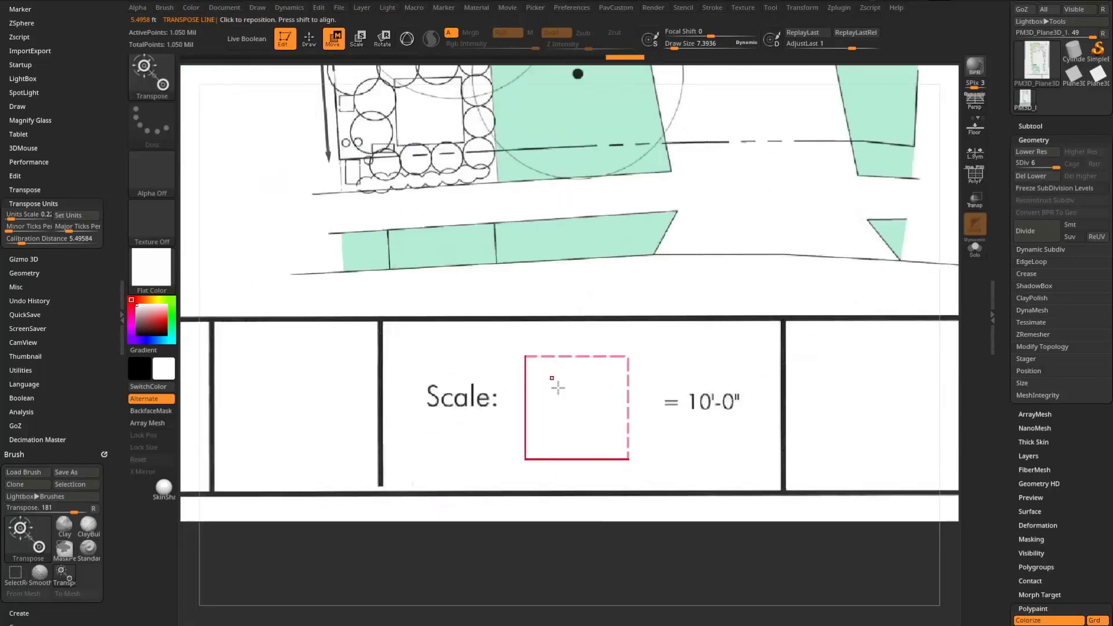
{"action": "left_click_drag", "start_coordinate": [523, 409], "coordinate": [692, 408]}
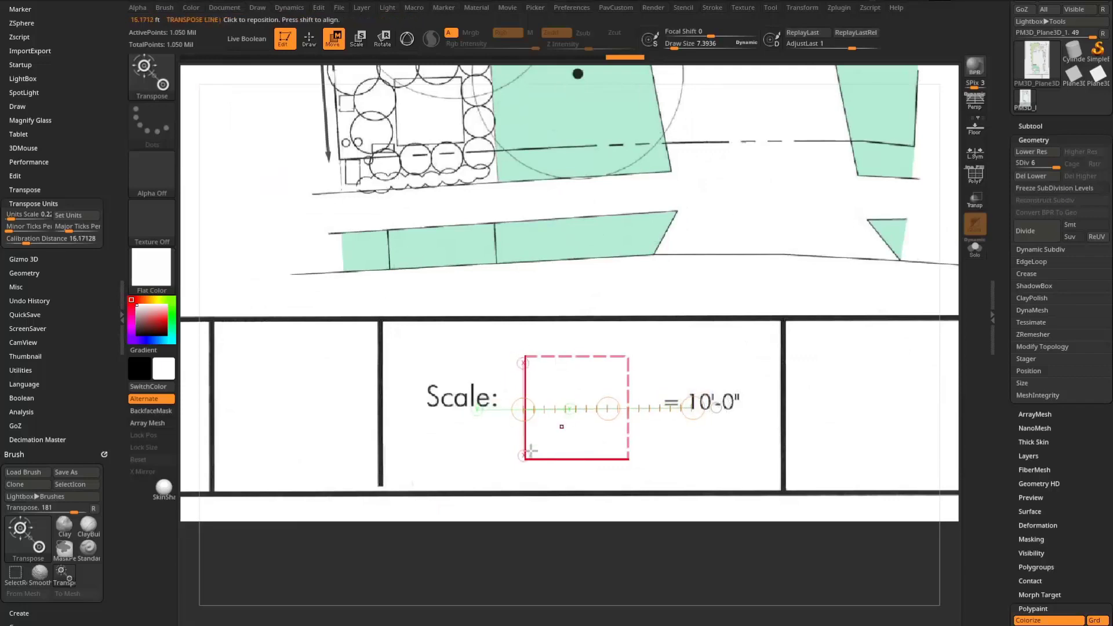
Measure the full length of the plan's long left property boundary and draw a transpose line across the driveway near the street.
{"action": "right_click_drag", "start_coordinate": [705, 345], "coordinate": [396, 380], "text": "alt"}
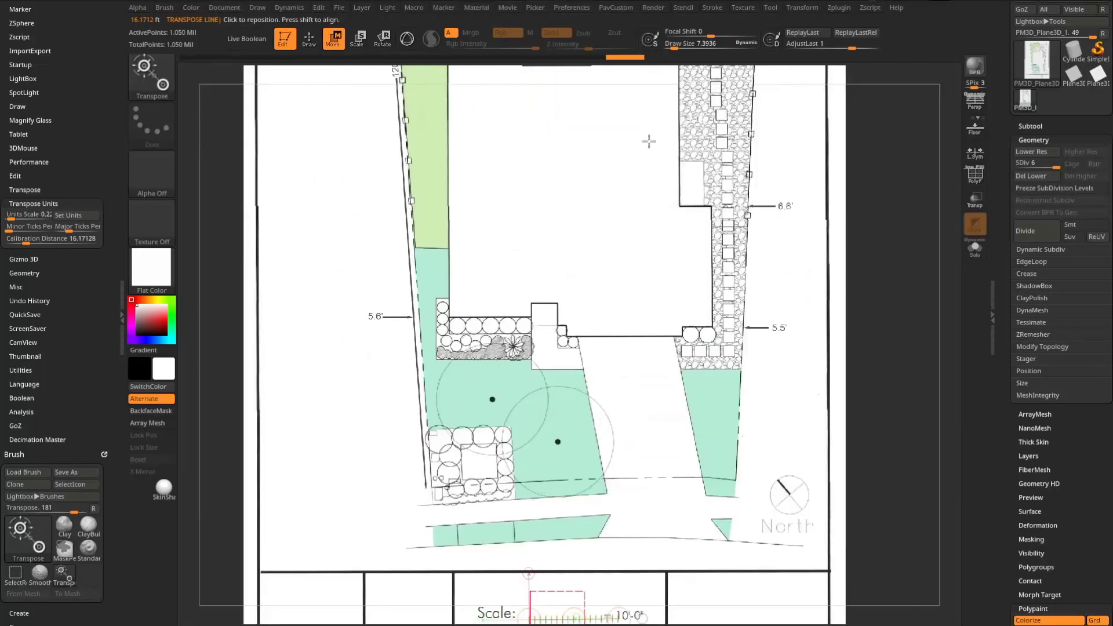
{"action": "right_click_drag", "start_coordinate": [545, 123], "coordinate": [501, 315], "text": "alt"}
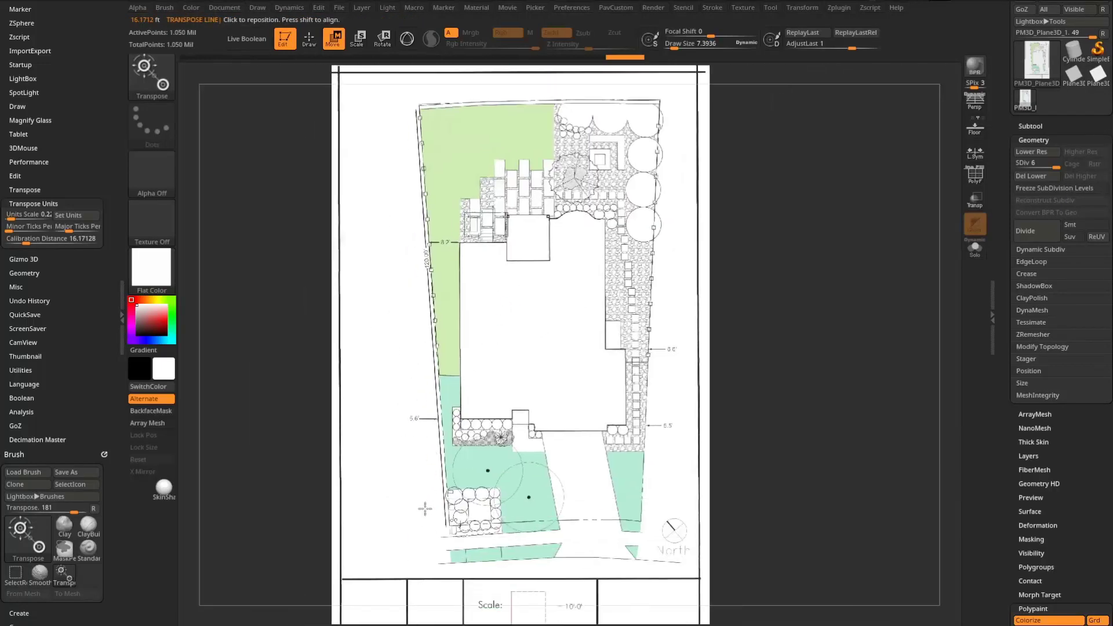
{"action": "left_click_drag", "start_coordinate": [444, 528], "coordinate": [417, 111]}
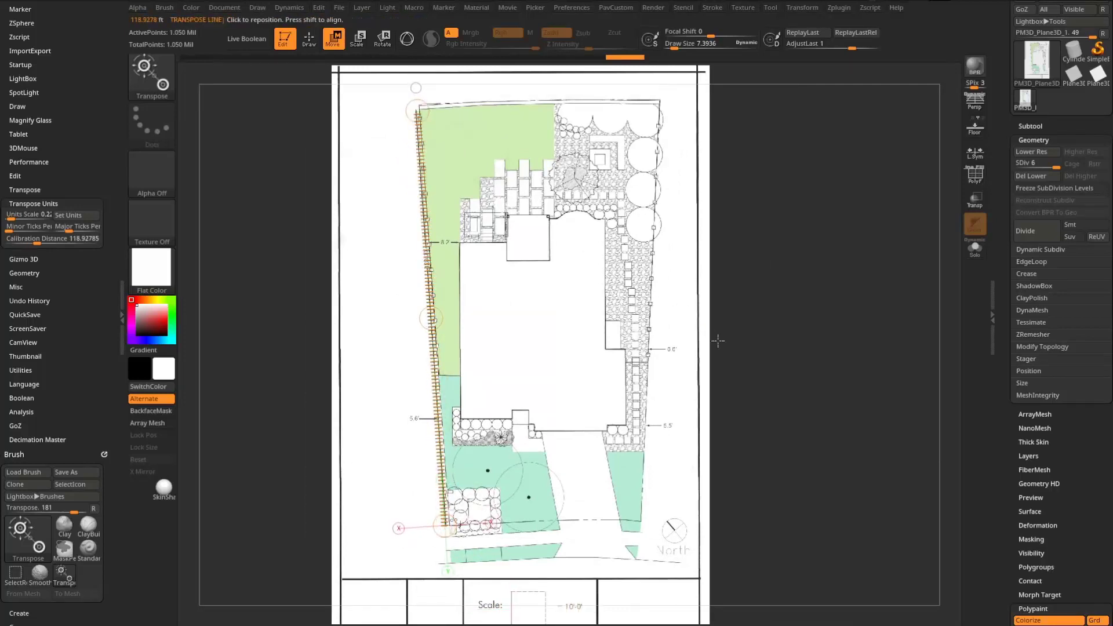
{"action": "right_click_drag", "start_coordinate": [852, 405], "coordinate": [837, 232], "text": "alt"}
{"action": "right_click_drag", "start_coordinate": [837, 232], "coordinate": [793, 375], "text": "ctrl"}
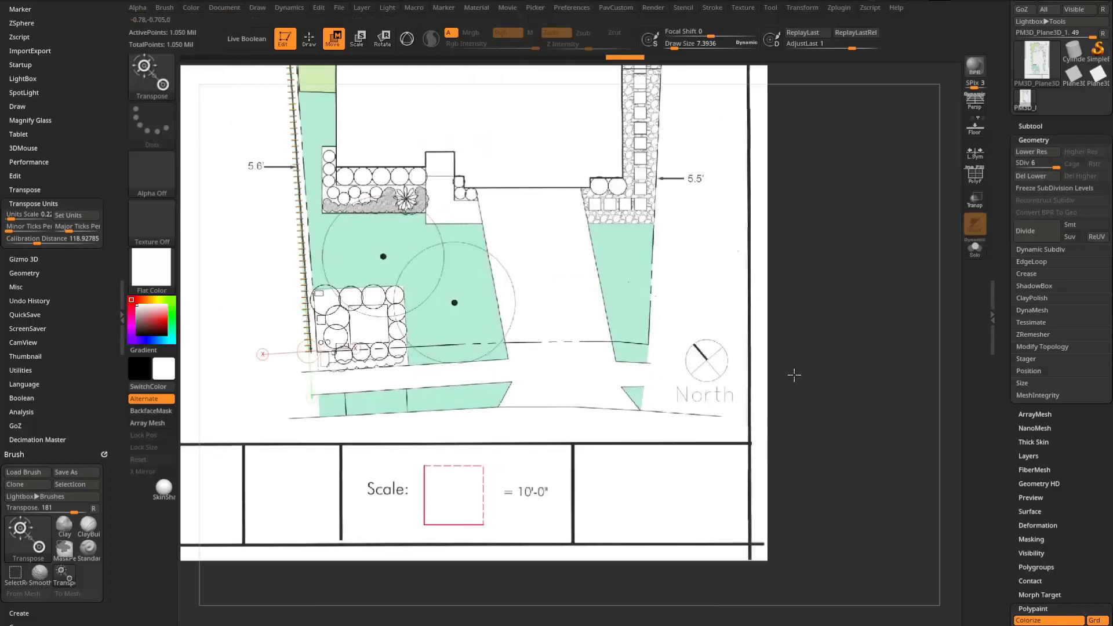
{"action": "left_click_drag", "start_coordinate": [542, 342], "coordinate": [683, 313]}
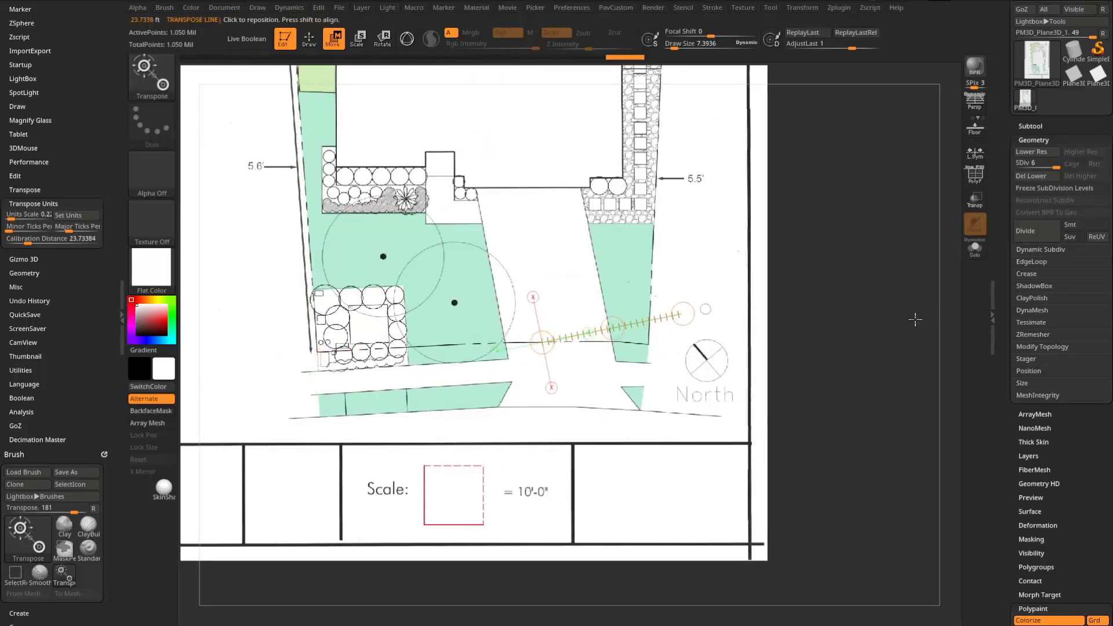
Return to Draw mode and isolate the green lawn areas along the plan's left side with the SelectLasso brush.
{"action": "scroll", "coordinate": [733, 356], "scroll_direction": "down", "scroll_amount": 5}
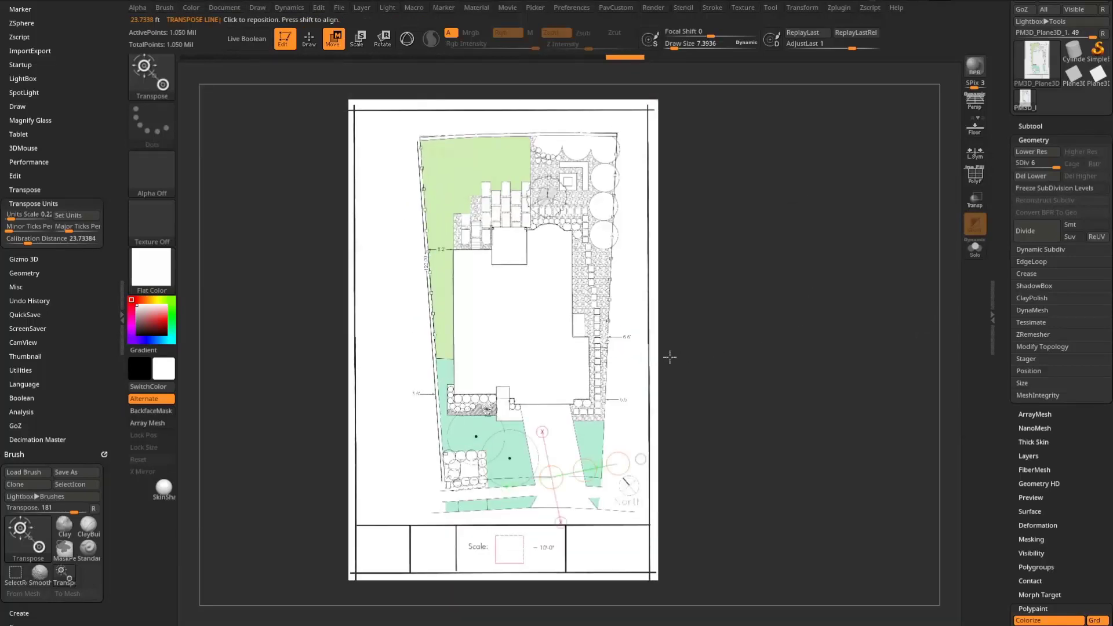
{"action": "key", "text": "q"}
{"action": "right_click_drag", "start_coordinate": [758, 311], "coordinate": [764, 318], "text": "alt"}
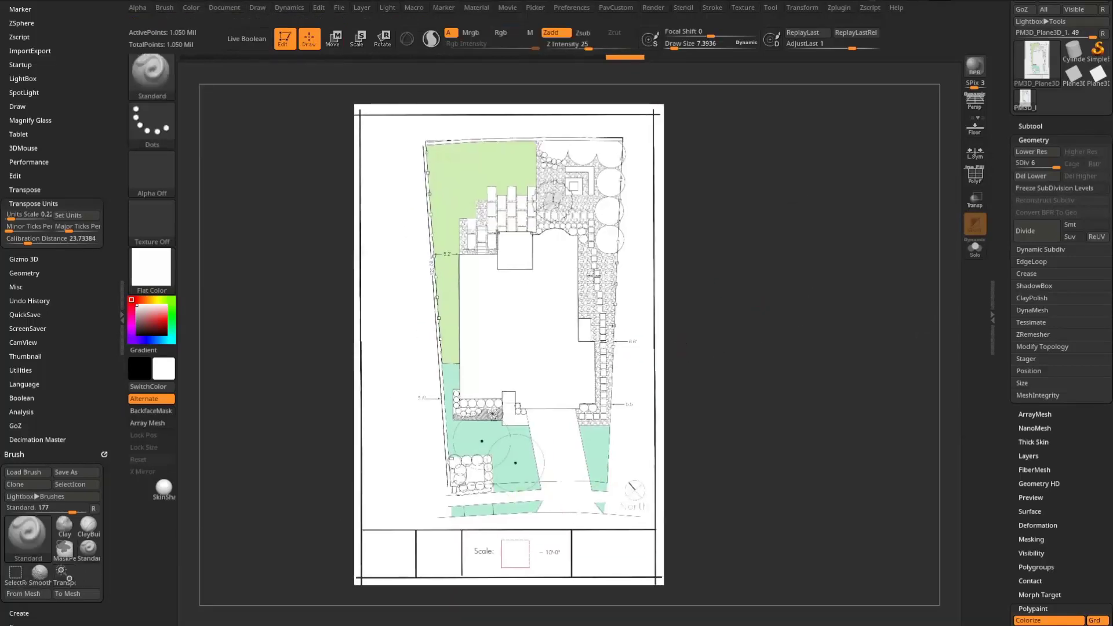
{"action": "left_click", "coordinate": [170, 88], "text": "ctrl+shift"}
{"action": "left_click", "coordinate": [653, 135]}
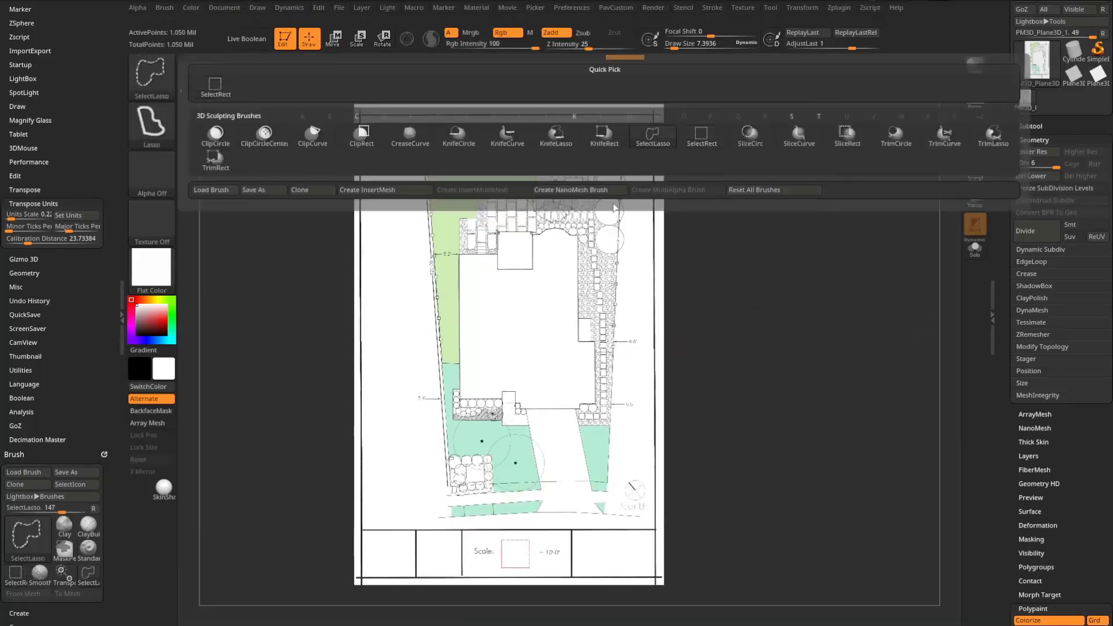
{"action": "mouse_move", "coordinate": [539, 140]}
{"action": "left_mouse_down", "text": "ctrl+shift"}
{"action": "mouse_move", "coordinate": [467, 275]}
{"action": "mouse_move", "coordinate": [473, 409]}
{"action": "mouse_move", "coordinate": [551, 471]}
{"action": "mouse_move", "coordinate": [434, 499]}
{"action": "mouse_move", "coordinate": [412, 208]}
{"action": "mouse_move", "coordinate": [538, 110]}
{"action": "left_mouse_up", "text": "ctrl+shift"}
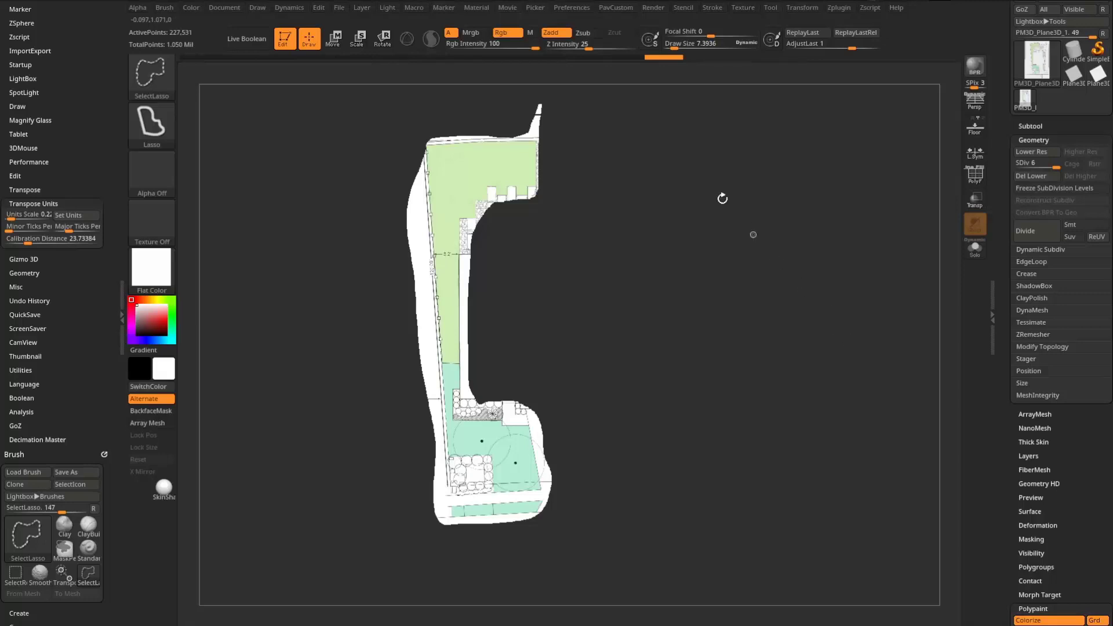
Try to run Analyze Selected Subtool on the isolated lawn area.
{"action": "left_click", "coordinate": [801, 7]}
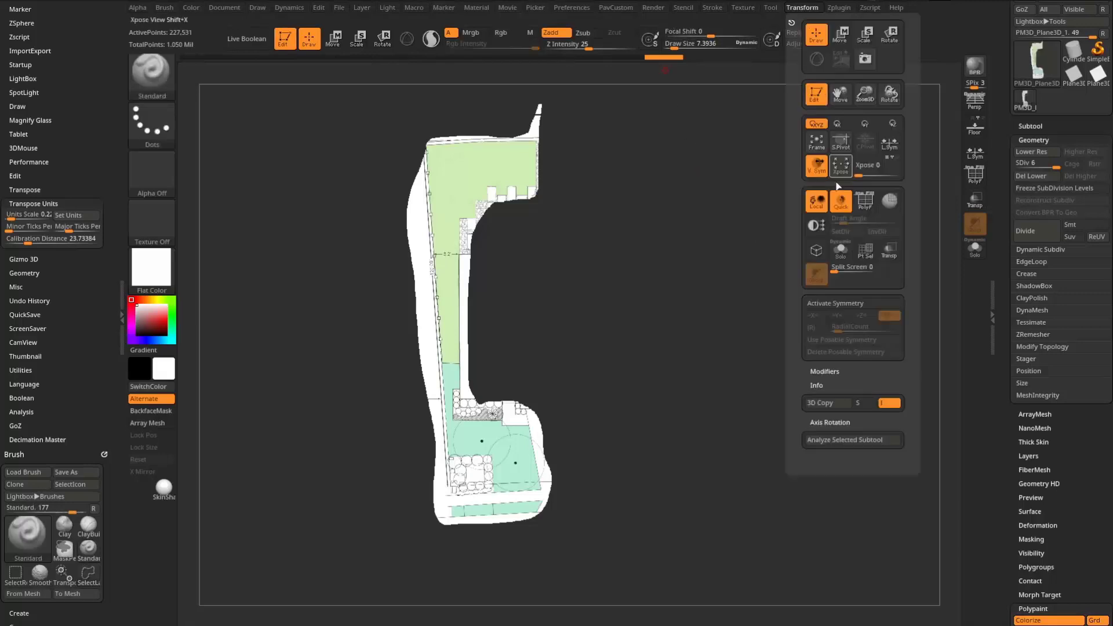
{"action": "left_click", "coordinate": [829, 440]}
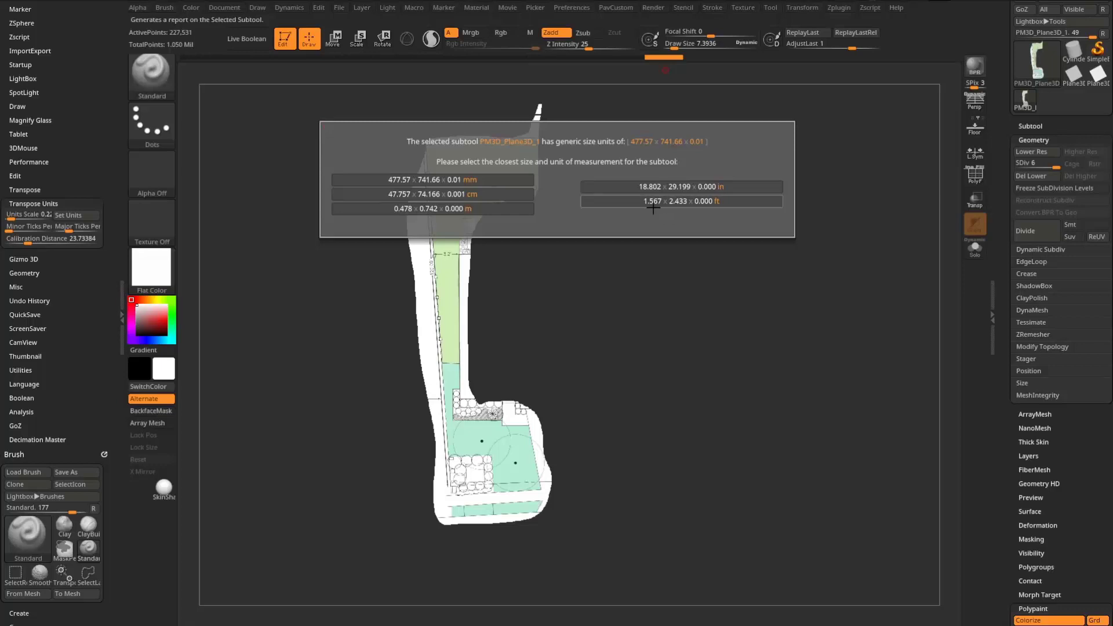
{"action": "key", "text": "Escape"}
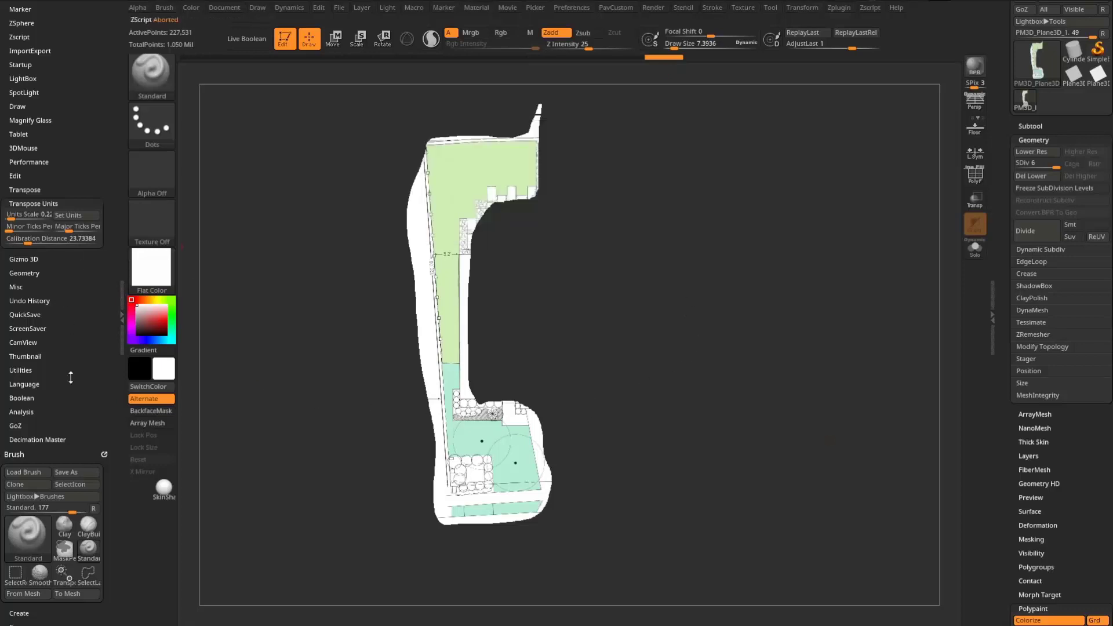
Unhide the whole plan and reset the scene scale in Scale Master to 1.567 x 2.433 x 0.000 ft.
{"action": "left_click", "coordinate": [715, 373], "text": "ctrl+shift"}
{"action": "left_click_drag", "start_coordinate": [808, 393], "coordinate": [768, 299], "text": "alt"}
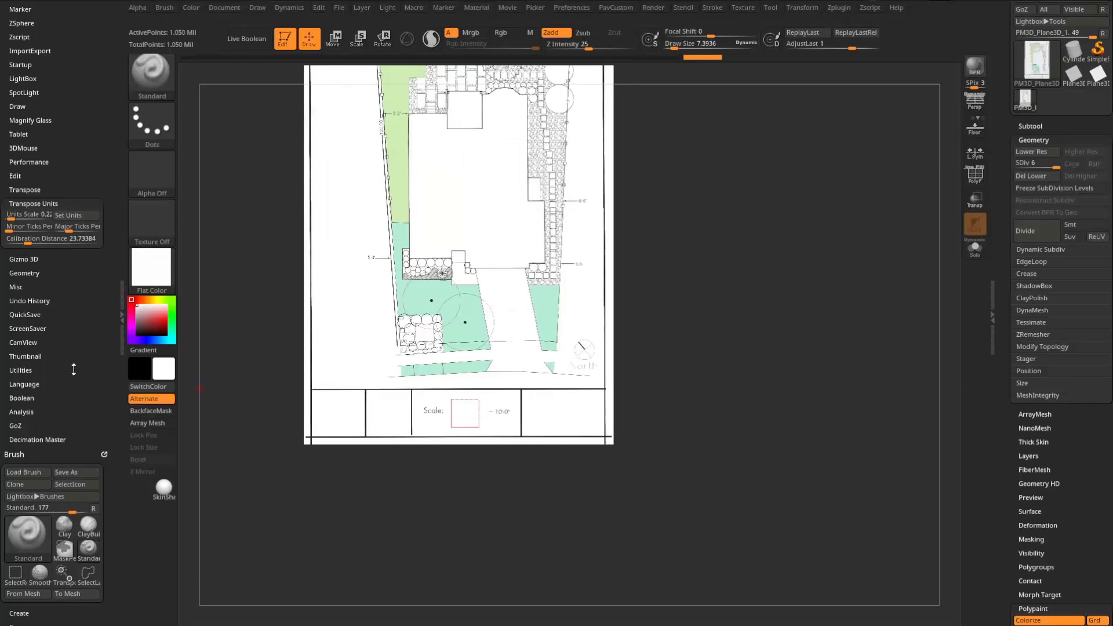
{"action": "left_click_drag", "start_coordinate": [73, 312], "coordinate": [70, 494]}
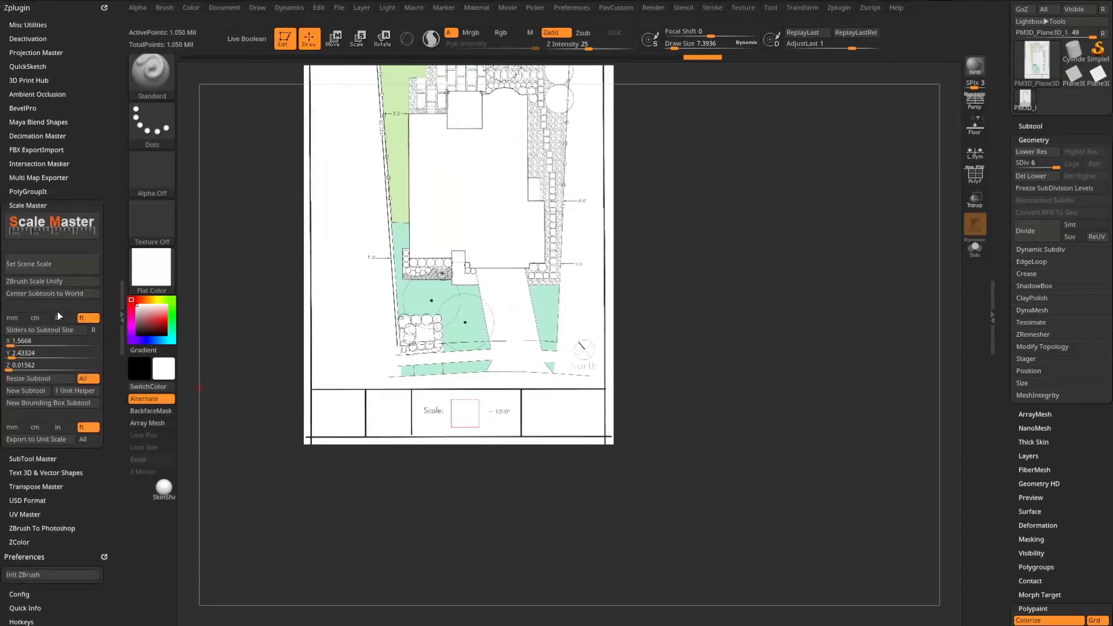
{"action": "left_click", "coordinate": [55, 265]}
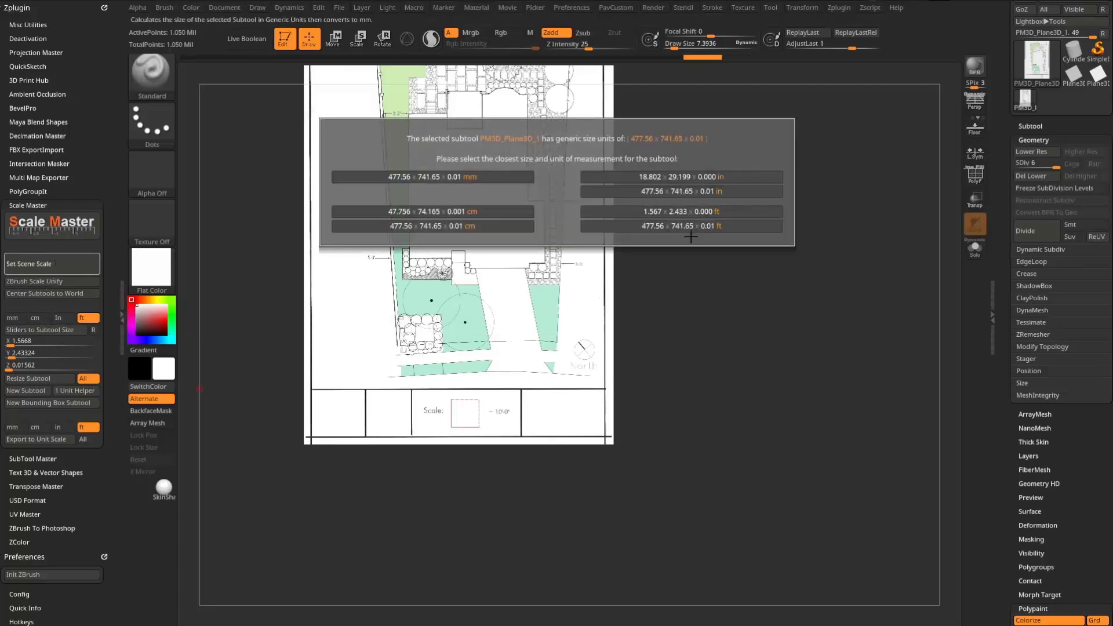
{"action": "left_click", "coordinate": [677, 212]}
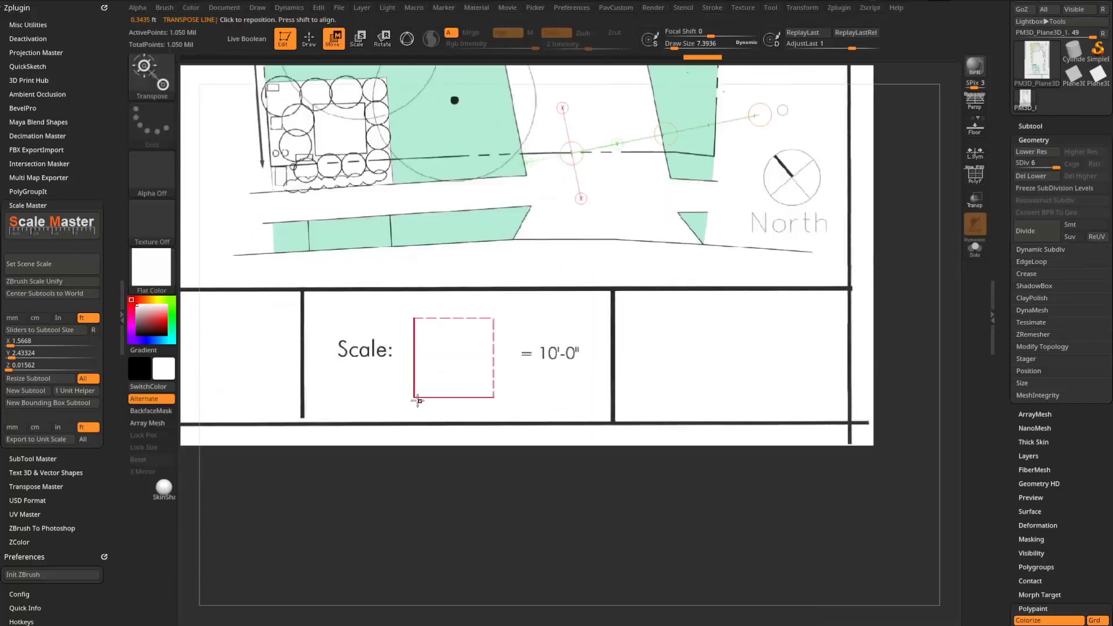
Draw a transpose line along the scale square's lower edge and set the Transpose Units minor ticks per unit to 0.
{"action": "left_click_drag", "start_coordinate": [417, 400], "coordinate": [521, 399]}
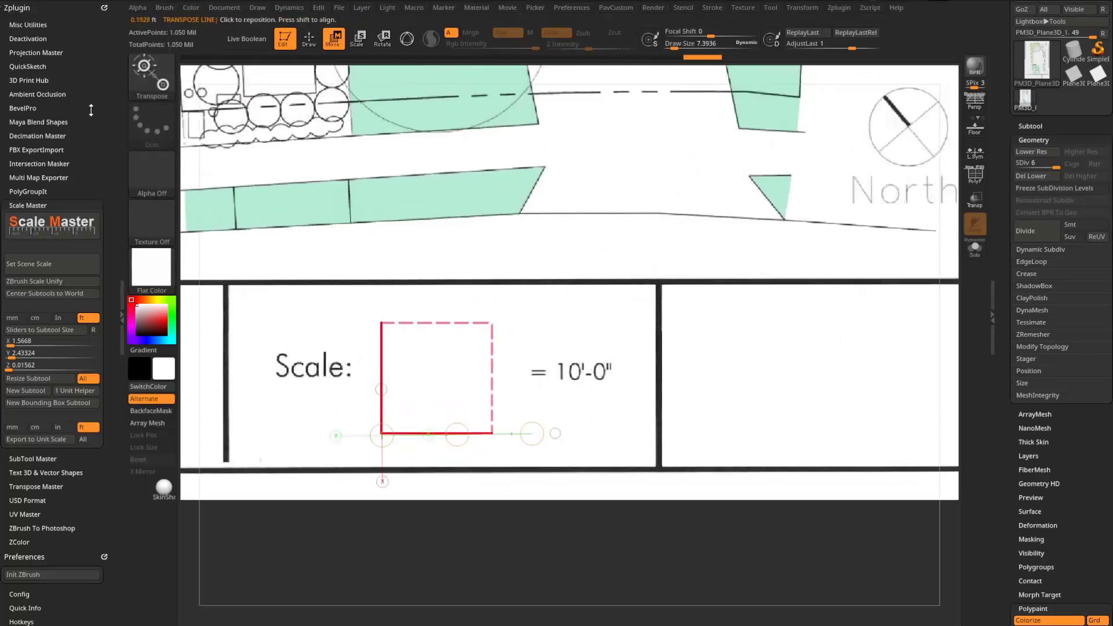
{"action": "scroll", "coordinate": [87, 273], "scroll_direction": "down", "scroll_amount": 10}
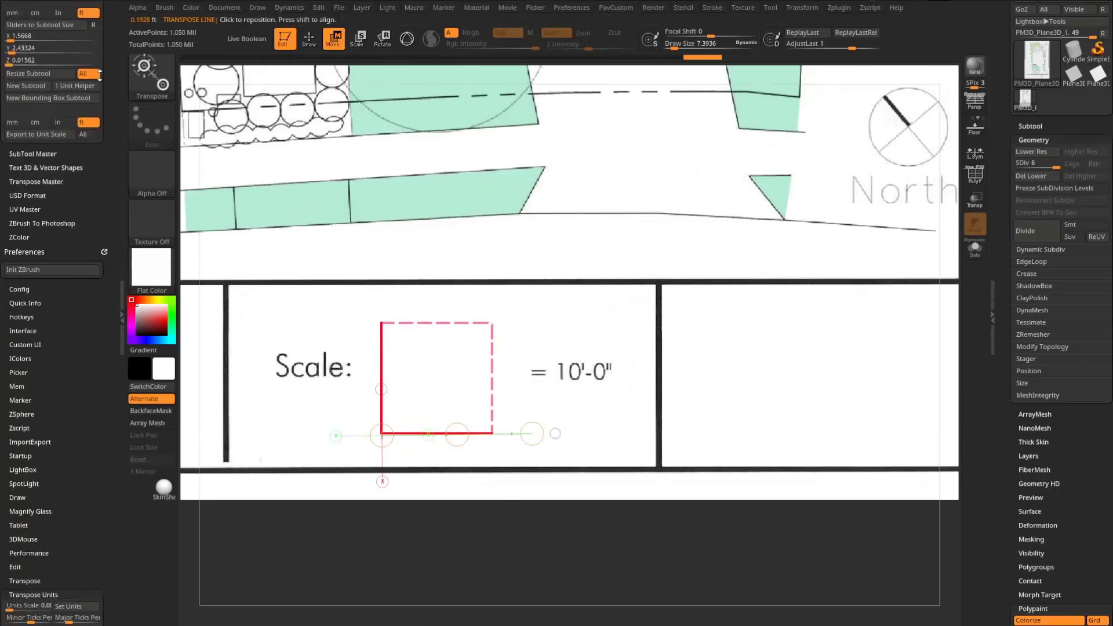
{"action": "left_click_drag", "start_coordinate": [83, 273], "coordinate": [84, 262]}
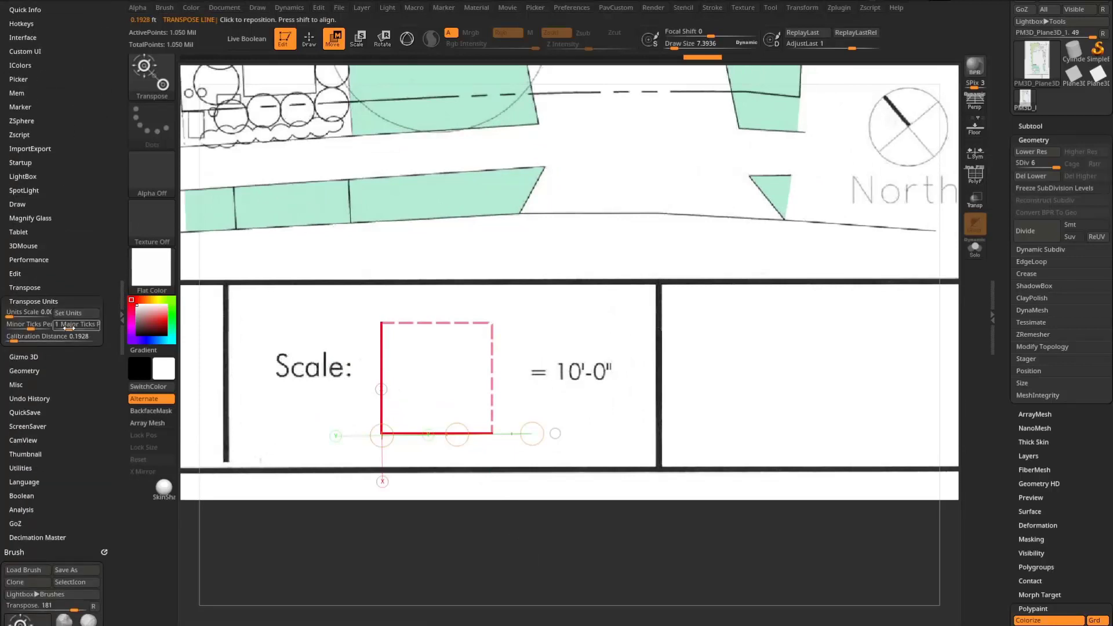
{"action": "left_click", "coordinate": [39, 318]}
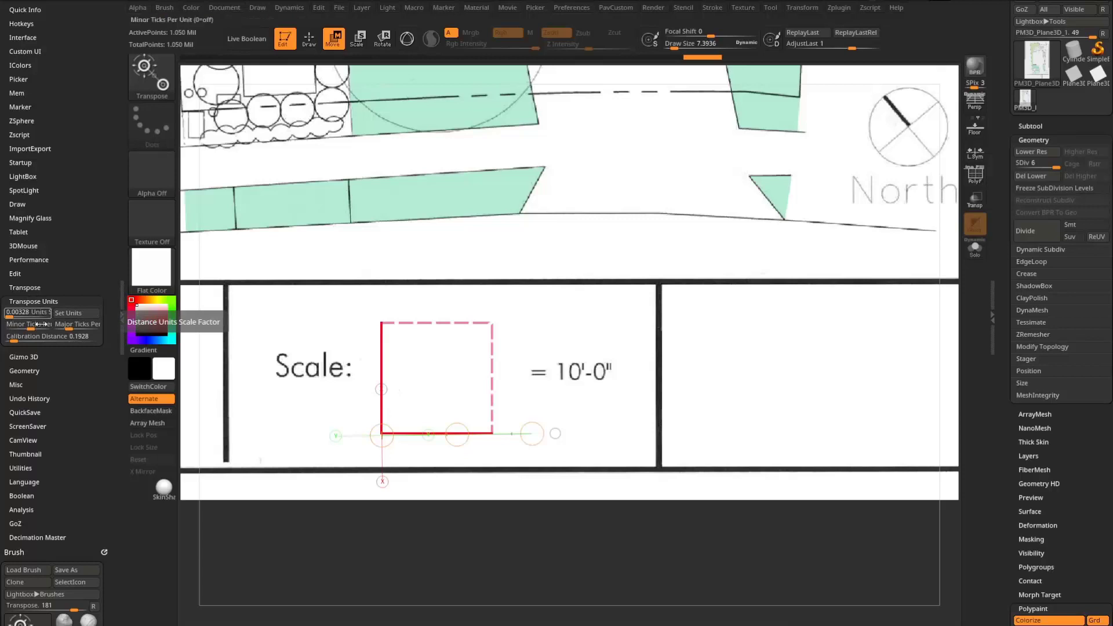
{"action": "left_click", "coordinate": [75, 329]}
{"action": "left_click", "coordinate": [31, 329]}
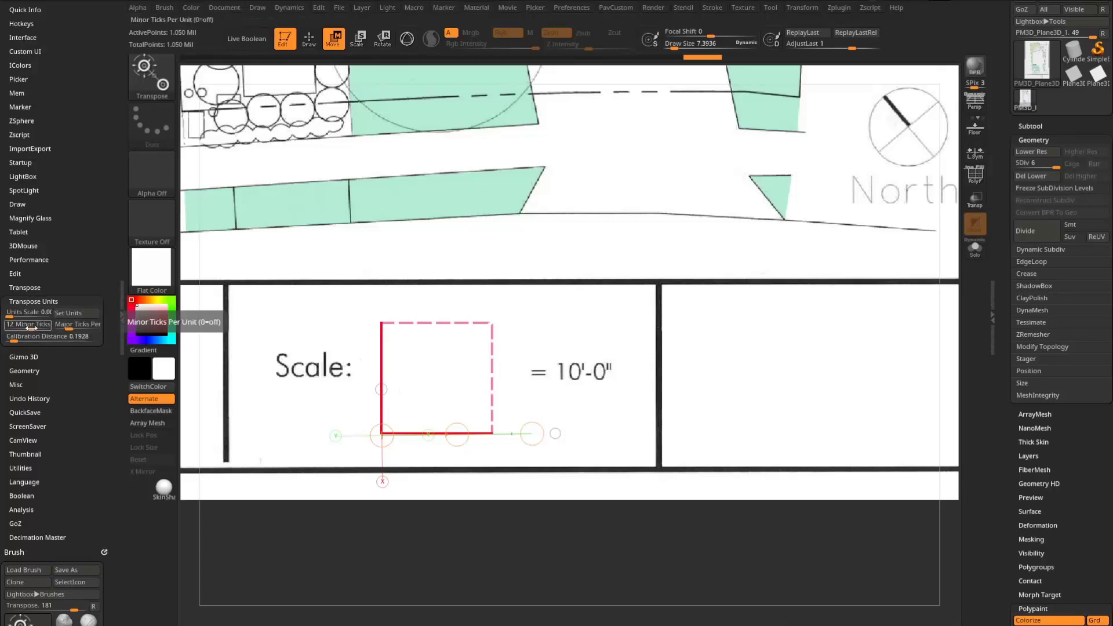
{"action": "left_click", "coordinate": [84, 325]}
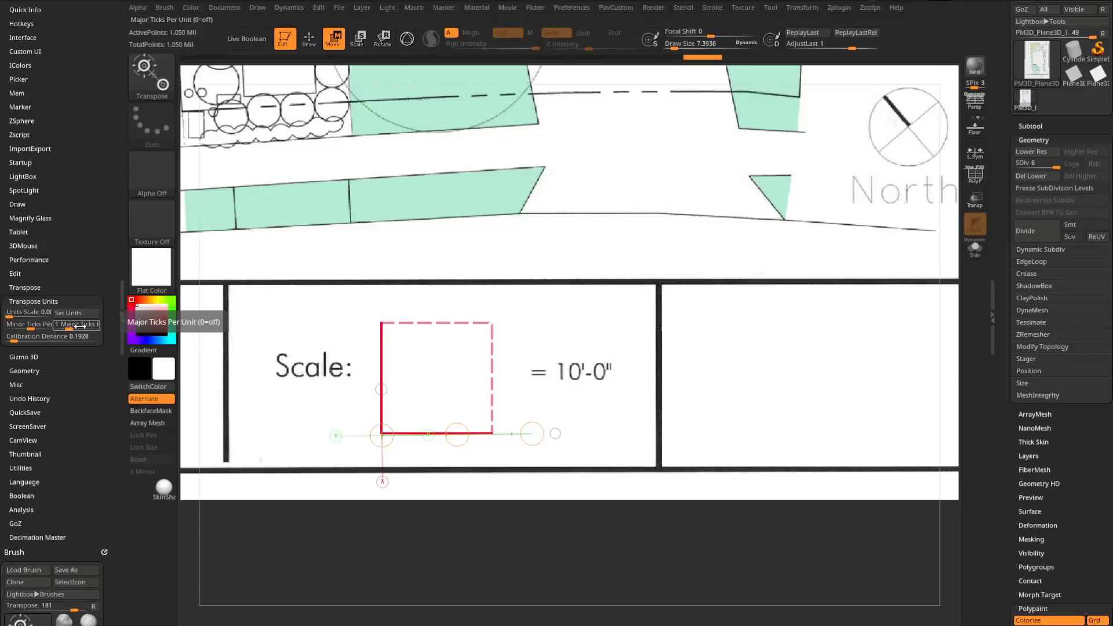
{"action": "left_click", "coordinate": [32, 323]}
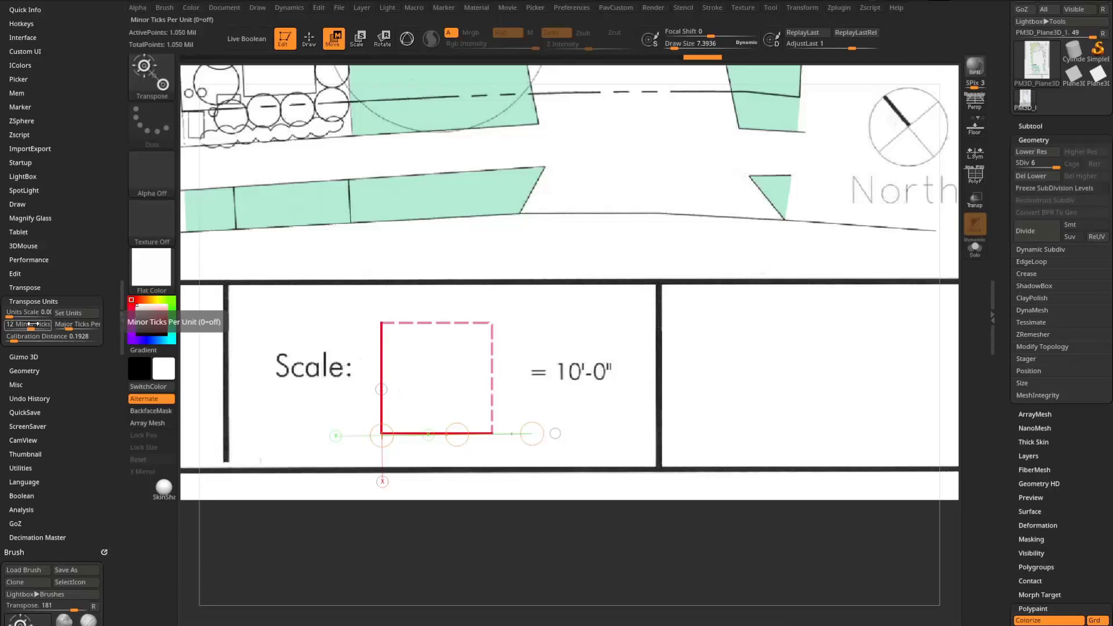
{"action": "key", "text": "f"}
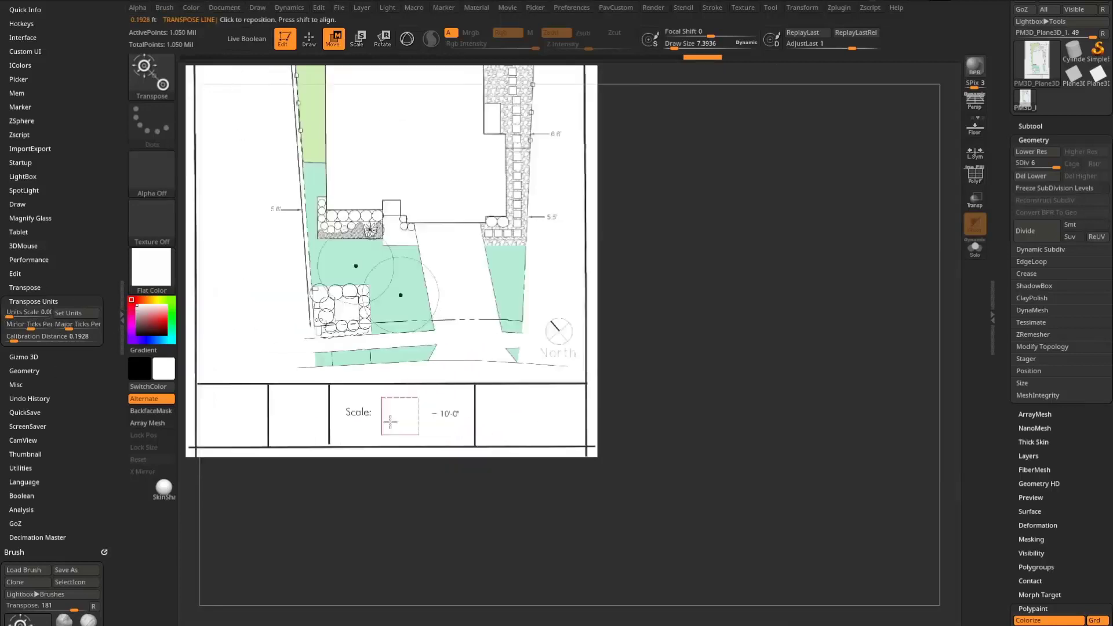
{"action": "left_click_drag", "start_coordinate": [638, 363], "coordinate": [614, 296], "text": "alt"}
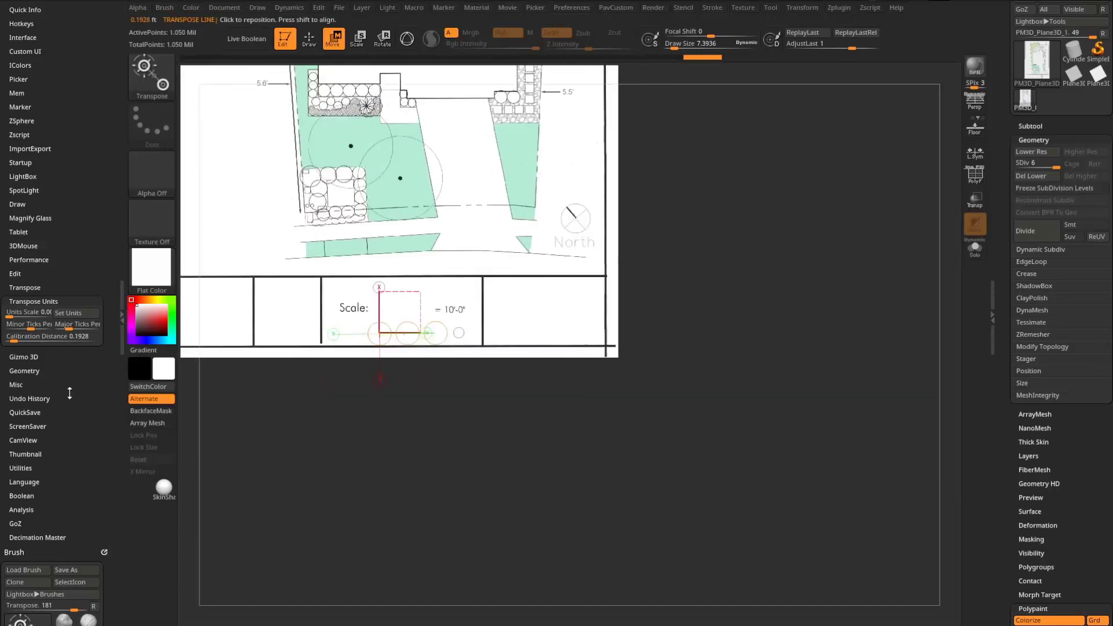
{"action": "left_click_drag", "start_coordinate": [511, 443], "coordinate": [539, 510], "text": "alt"}
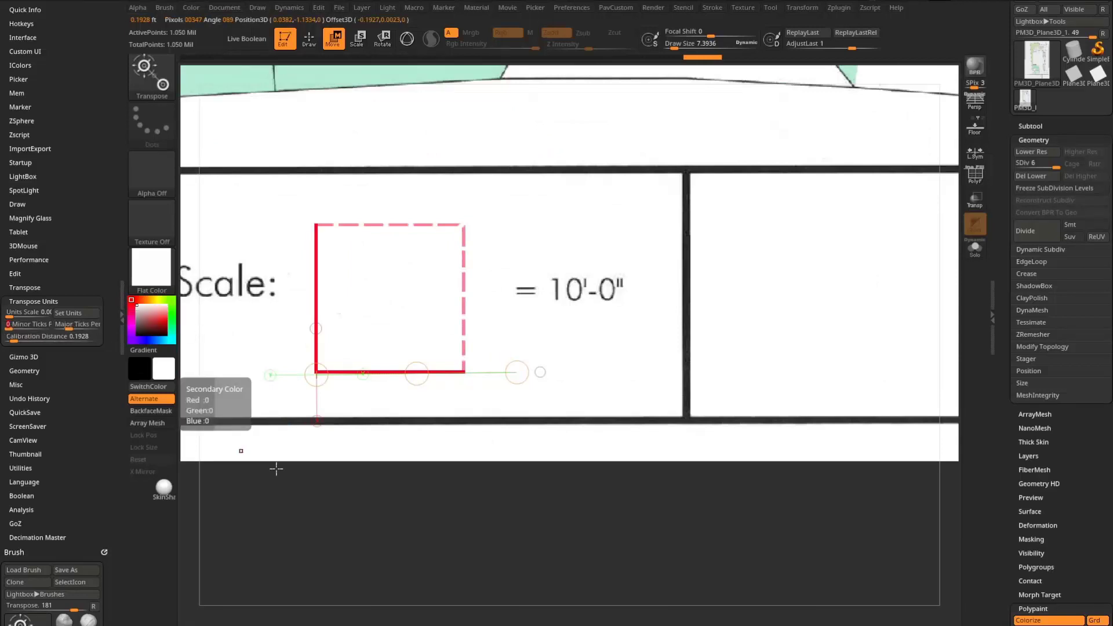
Draw a straight horizontal transpose line about 10 ft long, starting at the scale square's lower-left corner.
{"action": "mouse_move", "coordinate": [453, 543]}
{"action": "left_mouse_down", "text": "alt"}
{"action": "mouse_move", "coordinate": [444, 507]}
{"action": "mouse_move", "coordinate": [432, 536]}
{"action": "left_mouse_up", "text": "alt"}
{"action": "left_click_drag", "start_coordinate": [382, 443], "coordinate": [387, 455]}
{"action": "scroll", "coordinate": [416, 537], "scroll_direction": "down", "scroll_amount": 5}
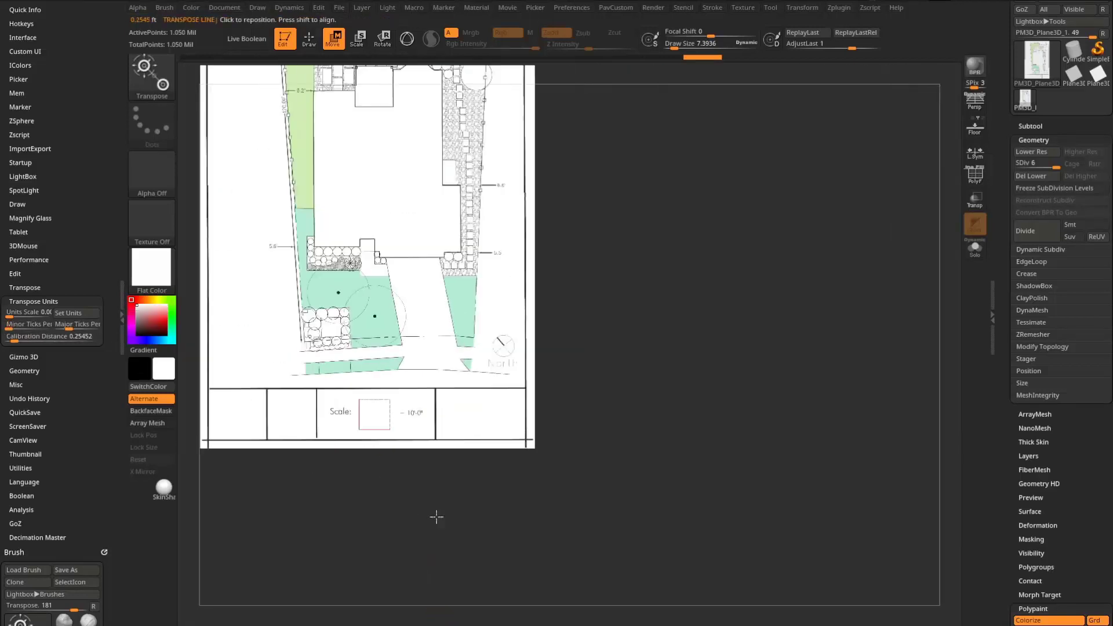
{"action": "scroll", "coordinate": [346, 515], "scroll_direction": "up", "scroll_amount": 6}
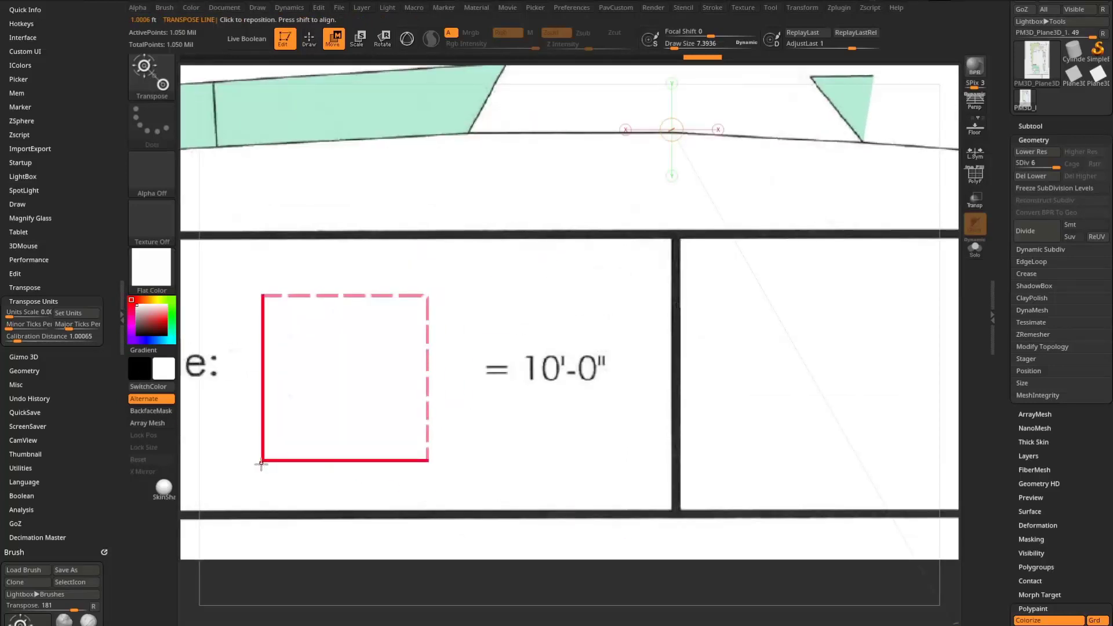
{"action": "left_click_drag", "start_coordinate": [261, 463], "coordinate": [1006, 445], "text": "shift"}
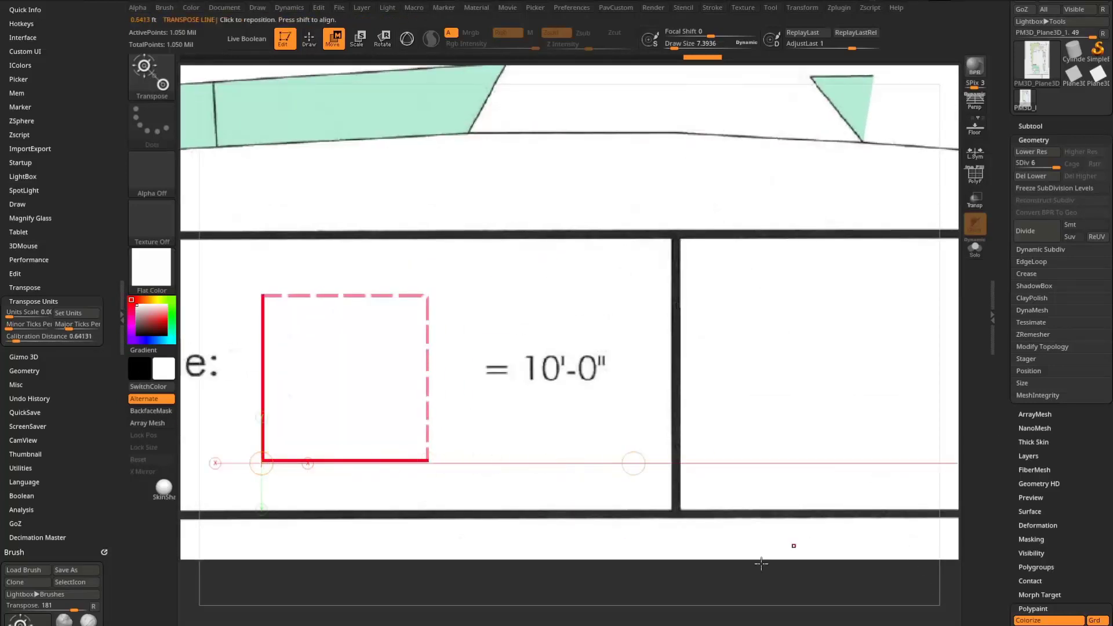
{"action": "scroll", "coordinate": [688, 574], "scroll_direction": "down", "scroll_amount": 5}
{"action": "left_click_drag", "start_coordinate": [704, 341], "coordinate": [801, 337], "text": "alt"}
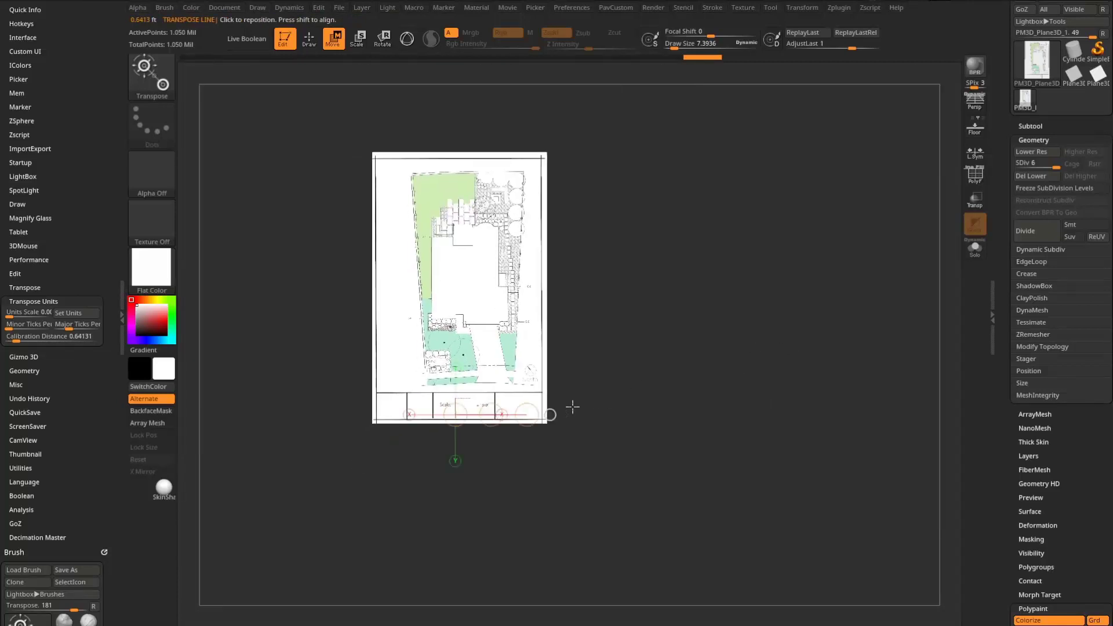
{"action": "left_click_drag", "start_coordinate": [538, 406], "coordinate": [934, 395]}
{"action": "right_click_drag", "start_coordinate": [747, 492], "coordinate": [652, 381], "text": "ctrl"}
{"action": "mouse_move", "coordinate": [424, 416]}
{"action": "left_mouse_down"}
{"action": "mouse_move", "coordinate": [784, 416]}
{"action": "mouse_move", "coordinate": [734, 409]}
{"action": "left_mouse_up"}
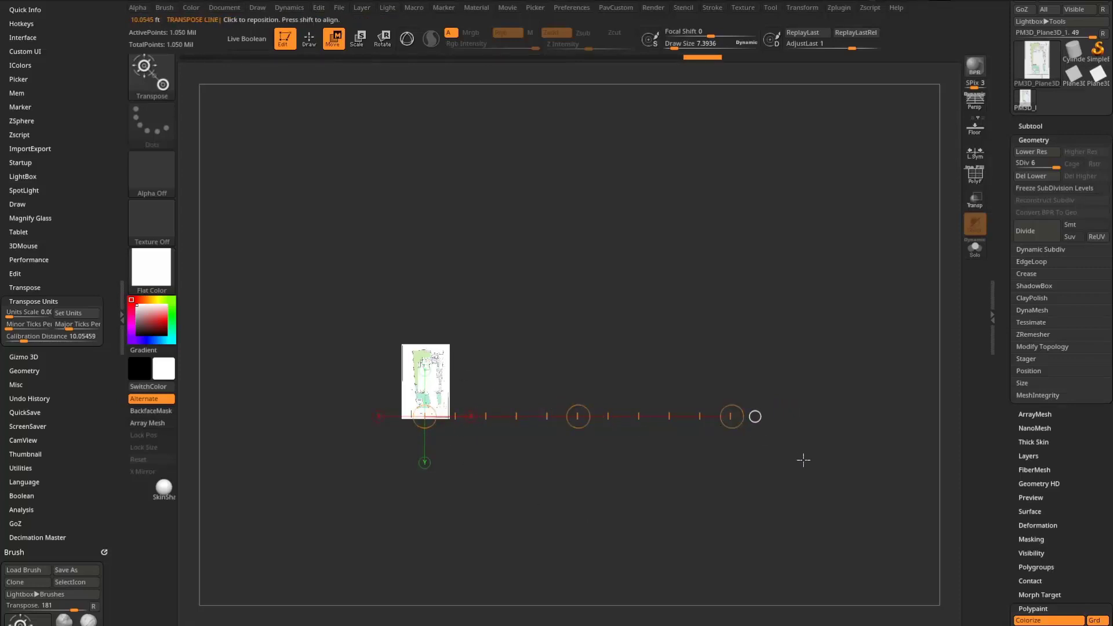
{"action": "left_click_drag", "start_coordinate": [803, 460], "coordinate": [758, 464], "text": "alt"}
Scale the plan uniformly from the line's start until the scale square's lower edge spans the 10 ft transpose line.
{"action": "key", "text": "e"}
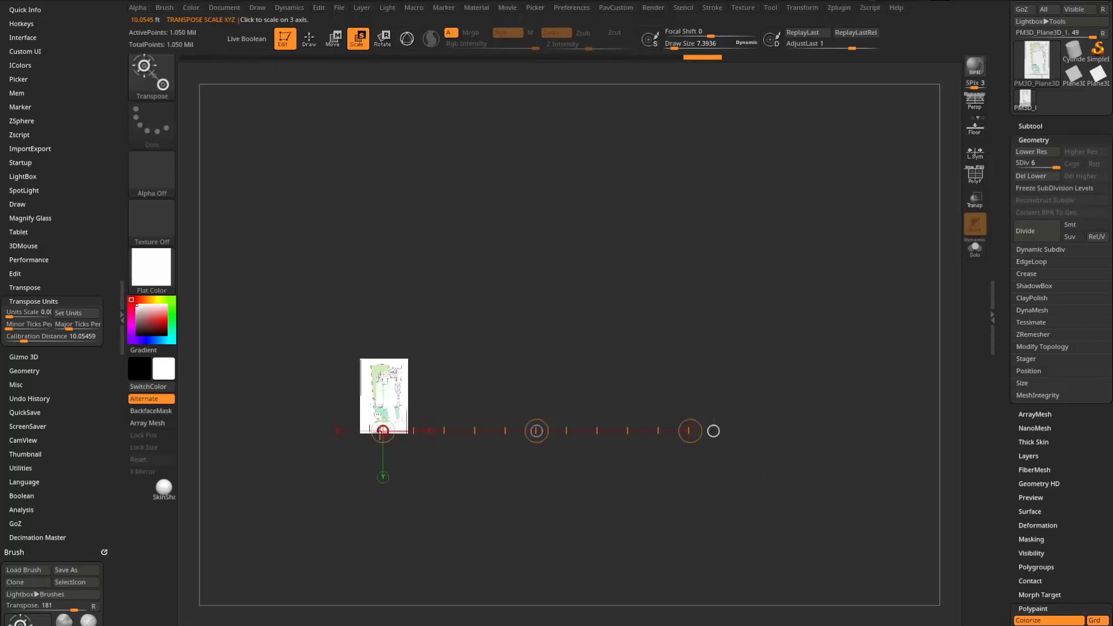
{"action": "left_click_drag", "start_coordinate": [691, 430], "coordinate": [827, 415]}
{"action": "left_click_drag", "start_coordinate": [690, 429], "coordinate": [1105, 426]}
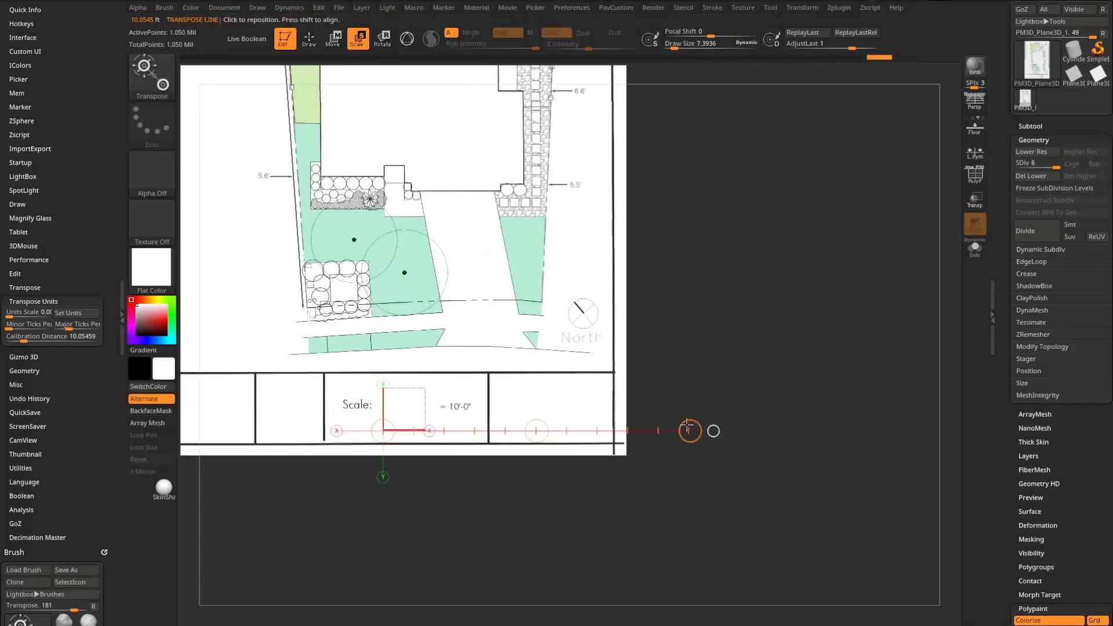
{"action": "left_click_drag", "start_coordinate": [690, 430], "coordinate": [972, 441]}
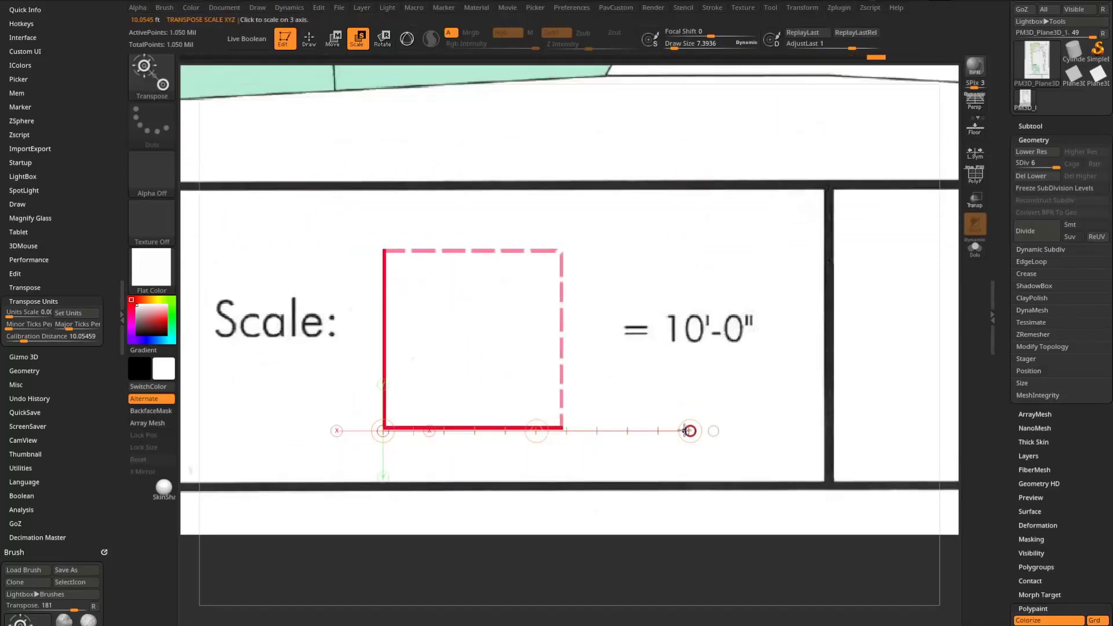
{"action": "left_click_drag", "start_coordinate": [690, 430], "coordinate": [959, 454]}
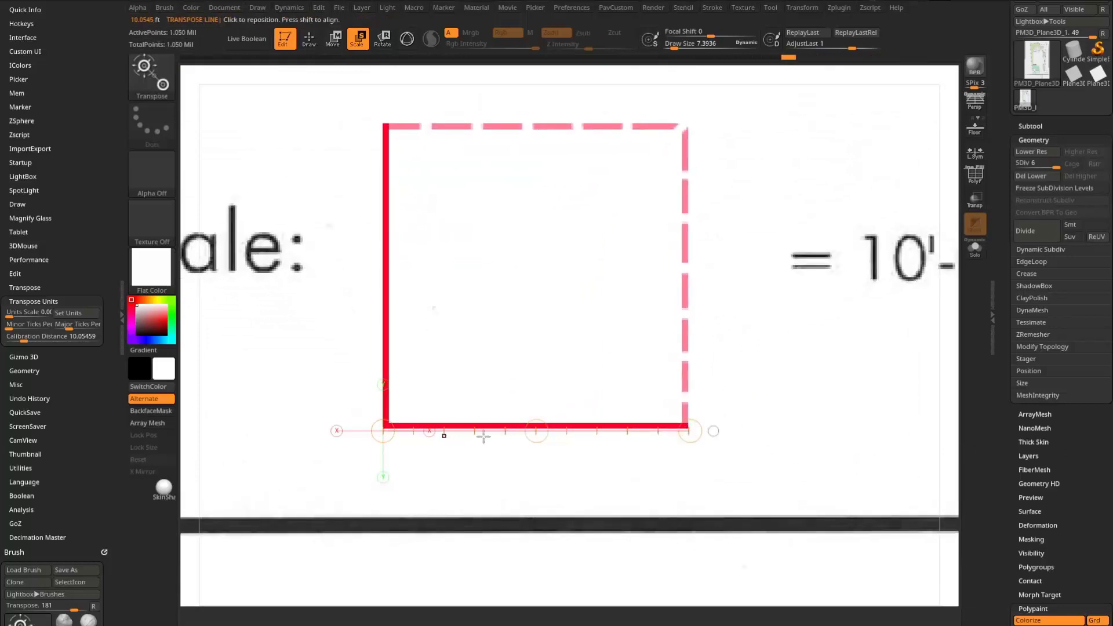
{"action": "right_click_drag", "start_coordinate": [951, 401], "coordinate": [858, 243], "text": "ctrl"}
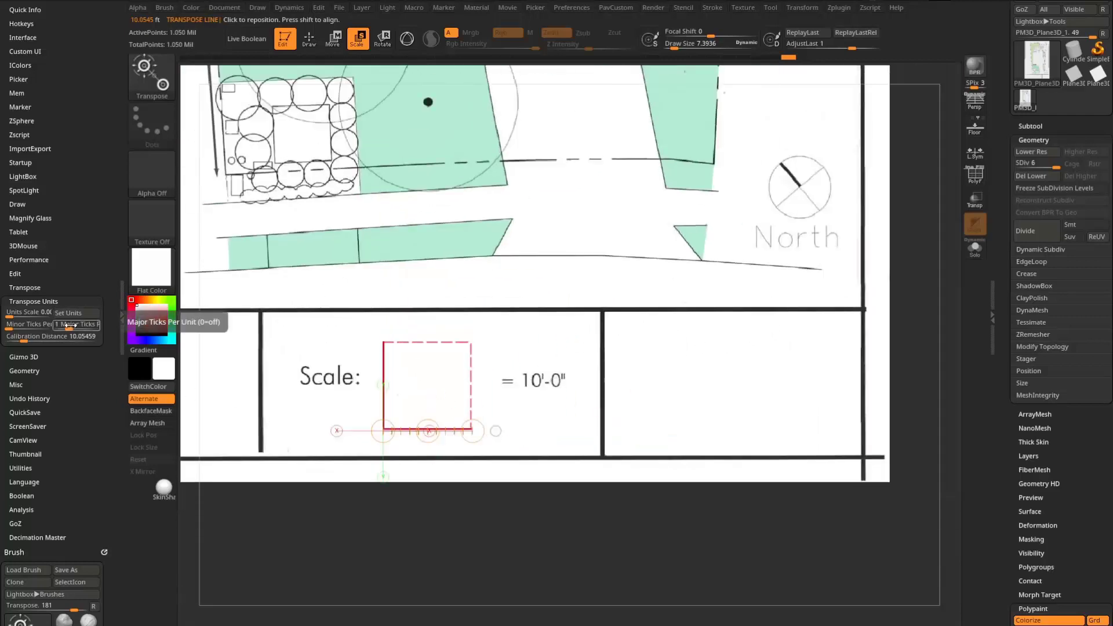
Check the new scale by measuring the width of the stone side path marked 5.5' with a transpose line.
{"action": "left_click_drag", "start_coordinate": [520, 461], "coordinate": [699, 255]}
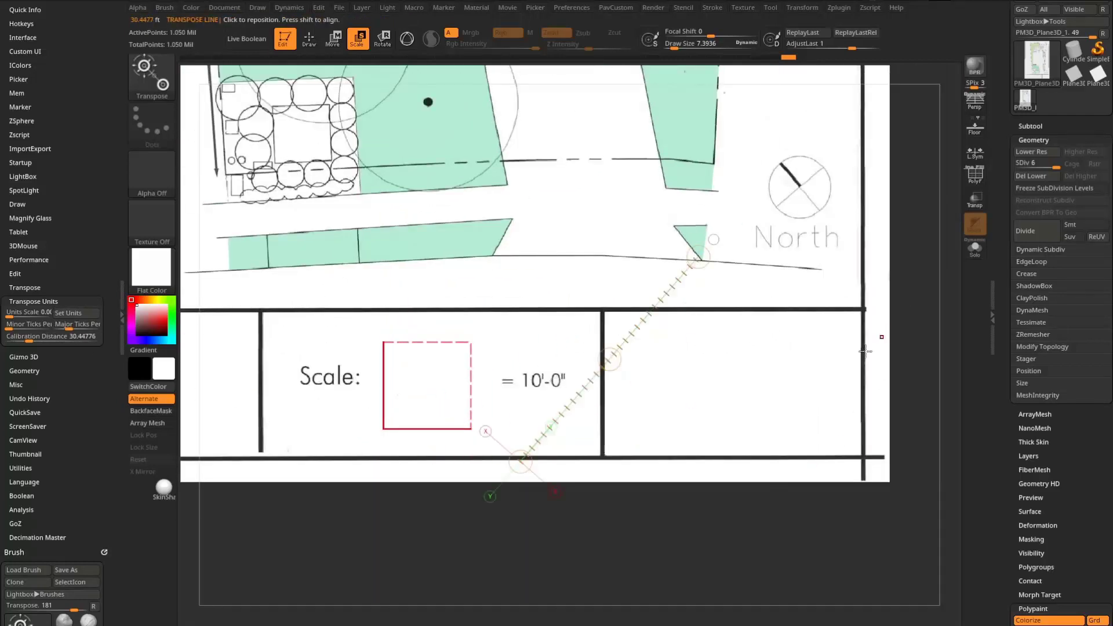
{"action": "right_click_drag", "start_coordinate": [617, 476], "coordinate": [434, 469], "text": "ctrl"}
{"action": "right_click_drag", "start_coordinate": [789, 297], "coordinate": [839, 406], "text": "alt"}
{"action": "left_click_drag", "start_coordinate": [743, 282], "coordinate": [770, 346], "text": "alt"}
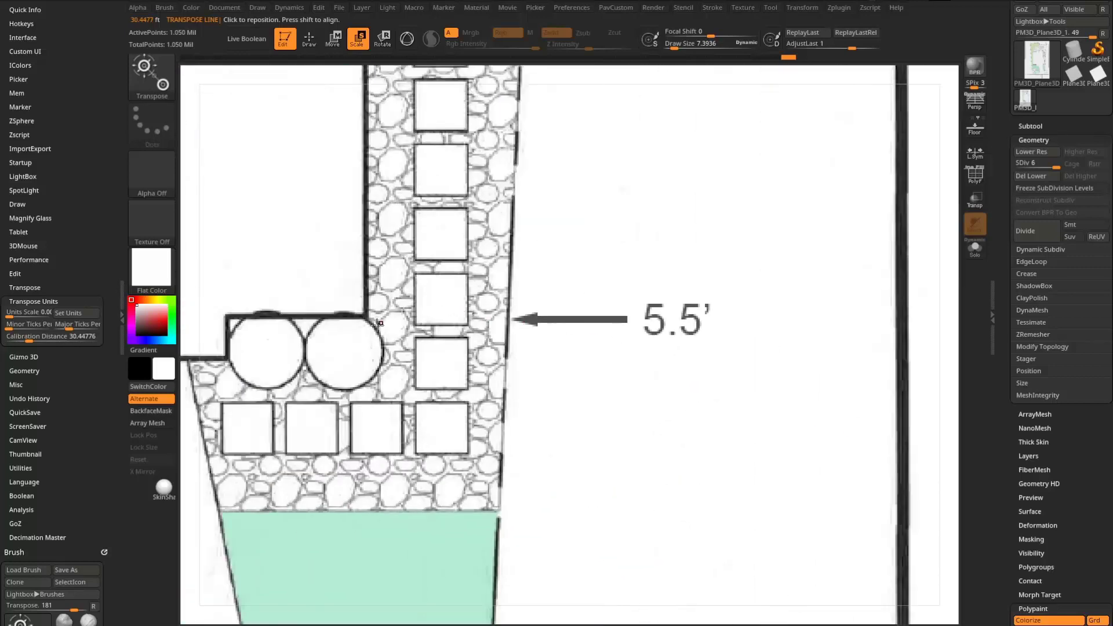
{"action": "left_click_drag", "start_coordinate": [369, 318], "coordinate": [532, 319]}
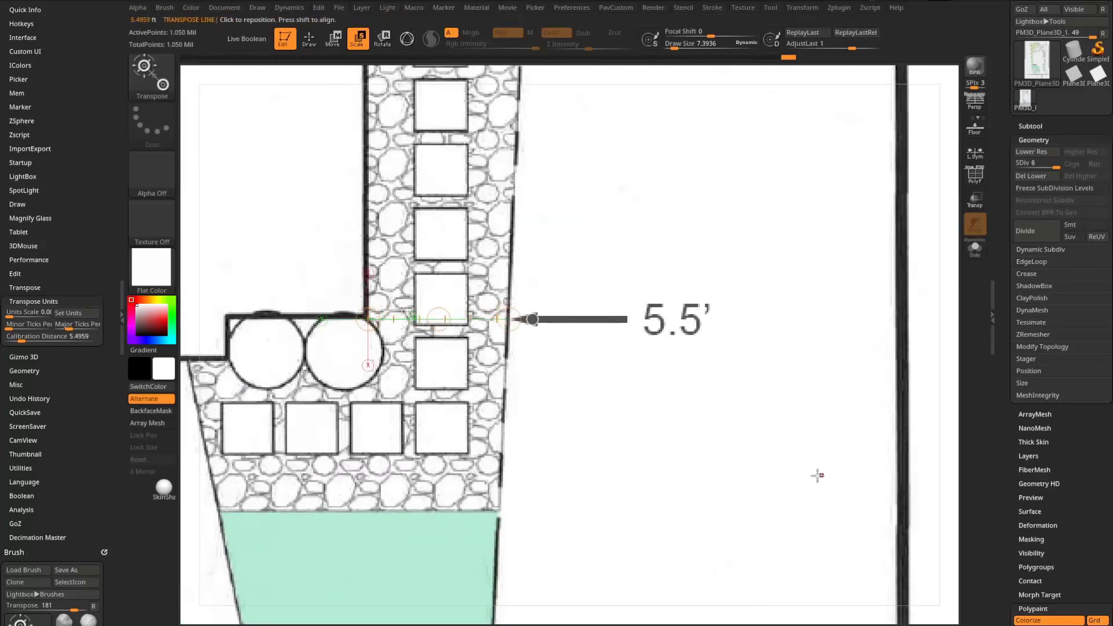
{"action": "right_click_drag", "start_coordinate": [860, 322], "coordinate": [584, 121], "text": "ctrl"}
{"action": "right_click_drag", "start_coordinate": [885, 326], "coordinate": [887, 463], "text": "alt"}
Return to Draw mode and isolate the green lawn areas along the long left side of the rescaled plan with SelectLasso.
{"action": "key", "text": "q"}
{"action": "mouse_move", "coordinate": [884, 385]}
{"action": "right_mouse_down", "text": "ctrl"}
{"action": "mouse_move", "coordinate": [871, 294]}
{"action": "mouse_move", "coordinate": [852, 343]}
{"action": "right_mouse_up", "text": "ctrl"}
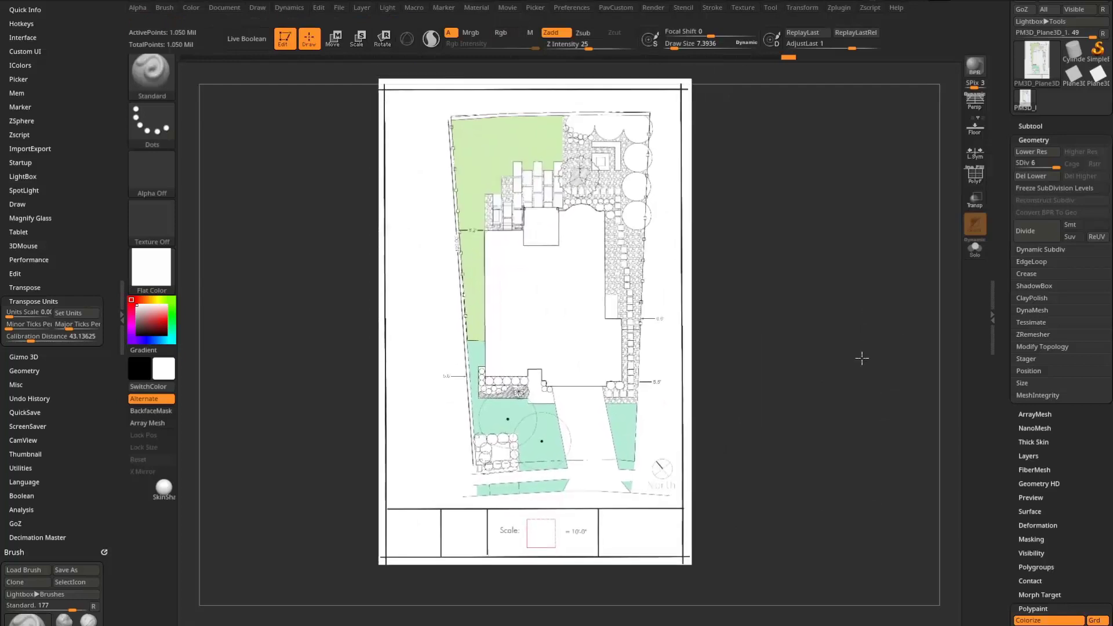
{"action": "key", "text": "ctrl+shift"}
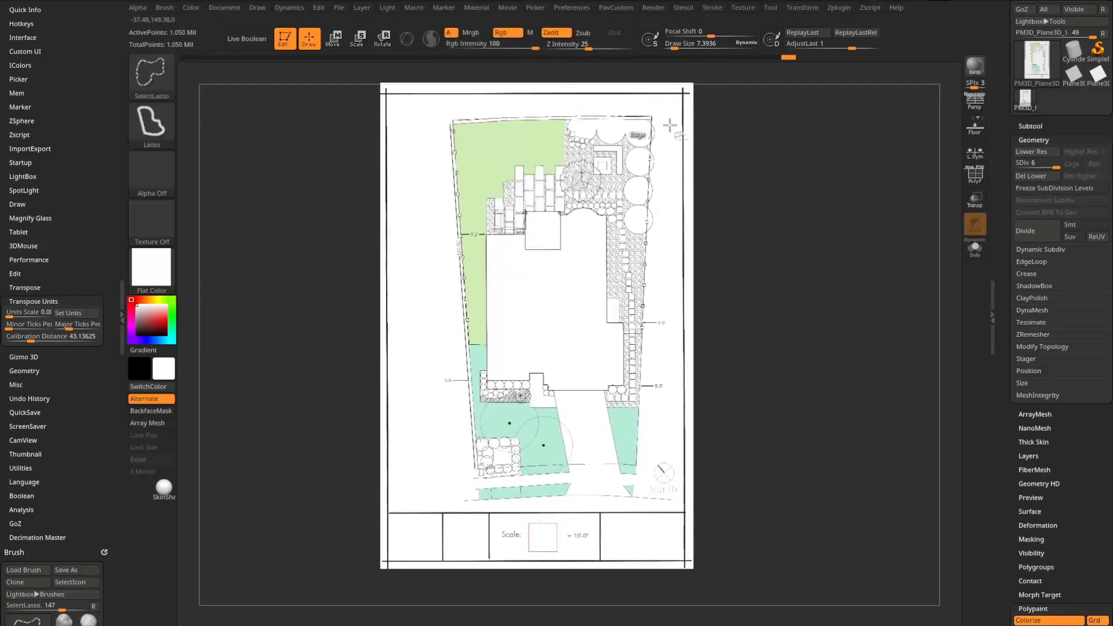
{"action": "mouse_move", "coordinate": [710, 134]}
{"action": "left_mouse_down", "text": "ctrl+shift"}
{"action": "mouse_move", "coordinate": [443, 110]}
{"action": "mouse_move", "coordinate": [472, 458]}
{"action": "mouse_move", "coordinate": [551, 499]}
{"action": "mouse_move", "coordinate": [570, 429]}
{"action": "mouse_move", "coordinate": [534, 385]}
{"action": "mouse_move", "coordinate": [495, 250]}
{"action": "mouse_move", "coordinate": [513, 183]}
{"action": "mouse_move", "coordinate": [580, 168]}
{"action": "mouse_move", "coordinate": [579, 109]}
{"action": "mouse_move", "coordinate": [603, 268]}
{"action": "left_mouse_up", "text": "ctrl+shift"}
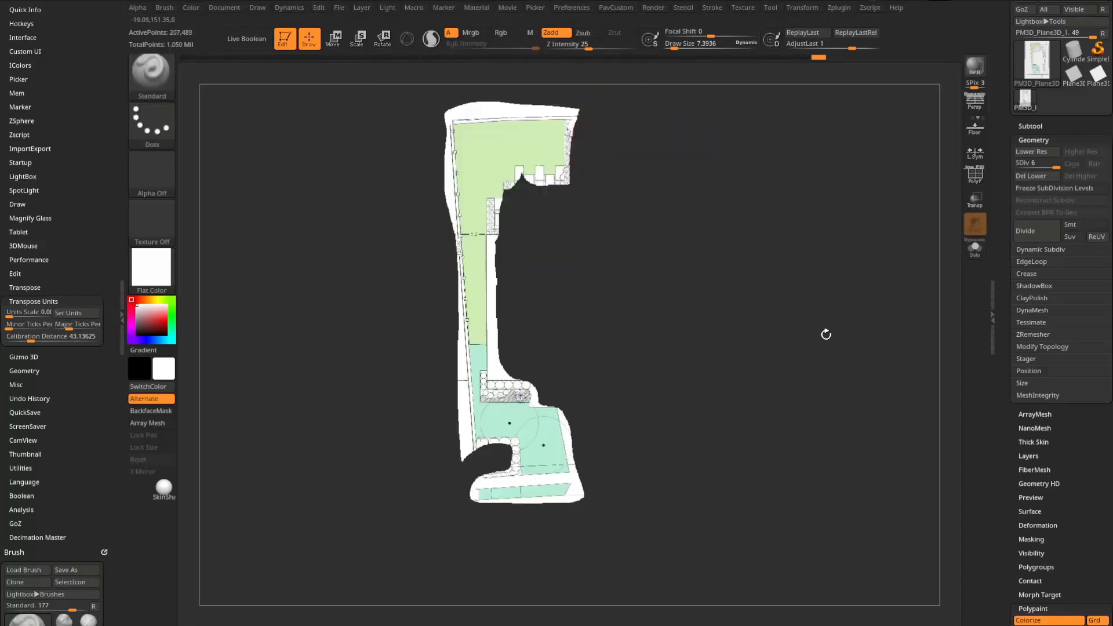
Run Analyze Selected Subtool on the isolated lawn with the 108.227 x 168.077 x 0.000 ft size, dismiss the report and unhide the whole plan.
{"action": "left_click", "coordinate": [805, 12]}
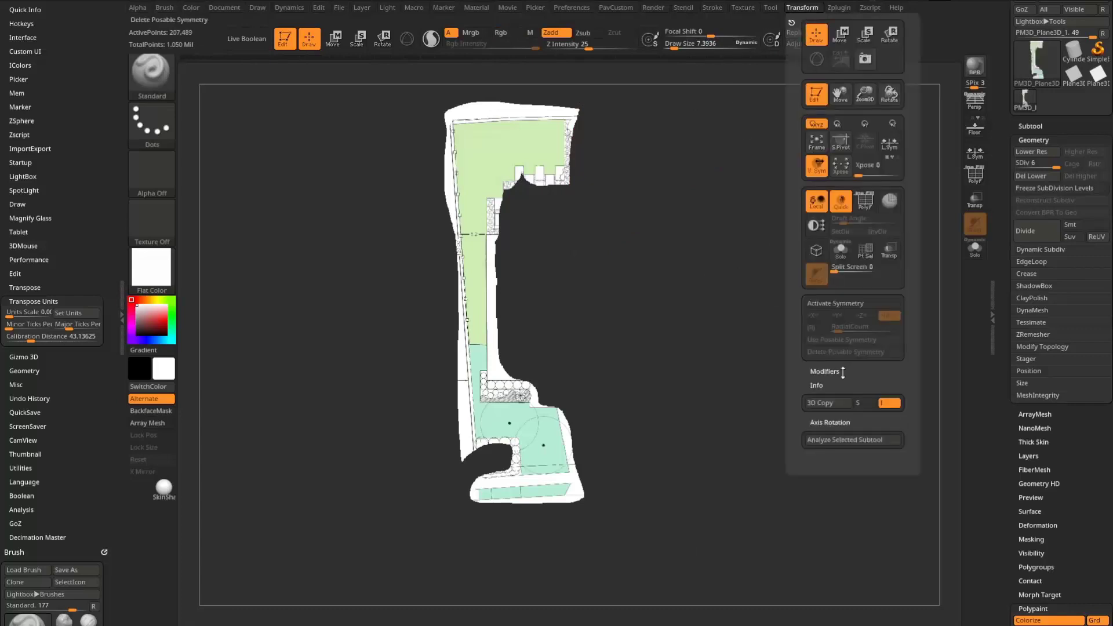
{"action": "left_click", "coordinate": [846, 438]}
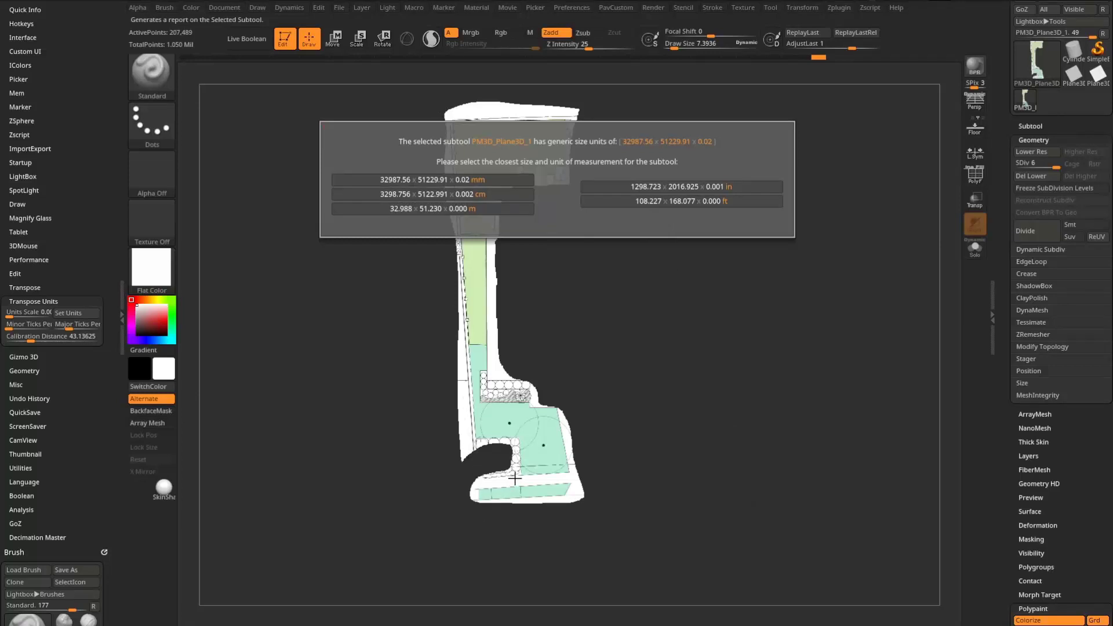
{"action": "left_click", "coordinate": [681, 204]}
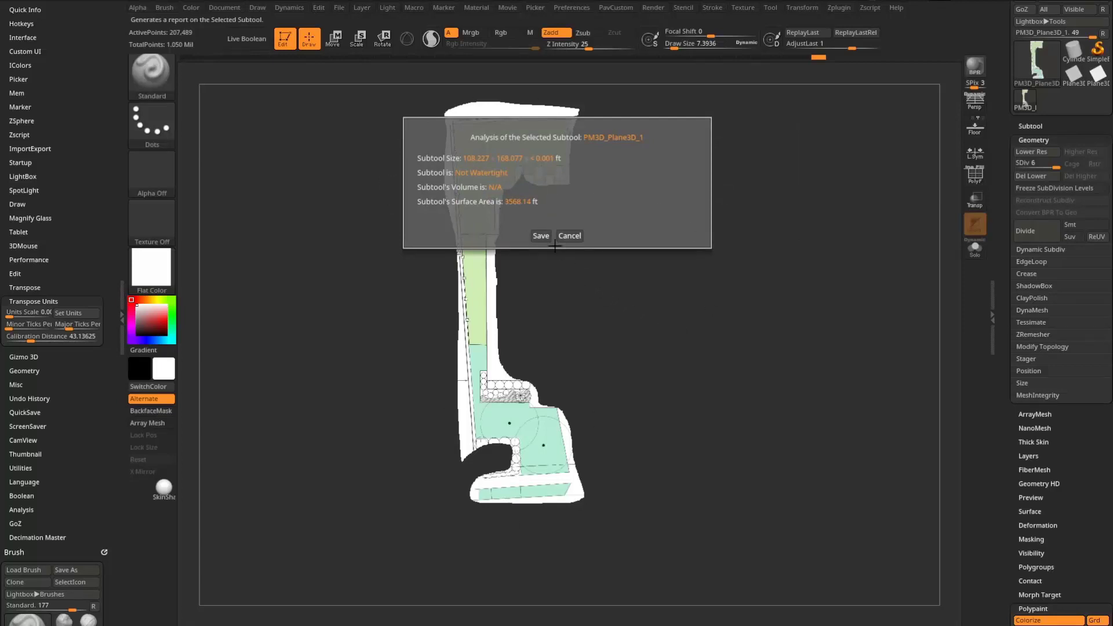
{"action": "left_click", "coordinate": [570, 235]}
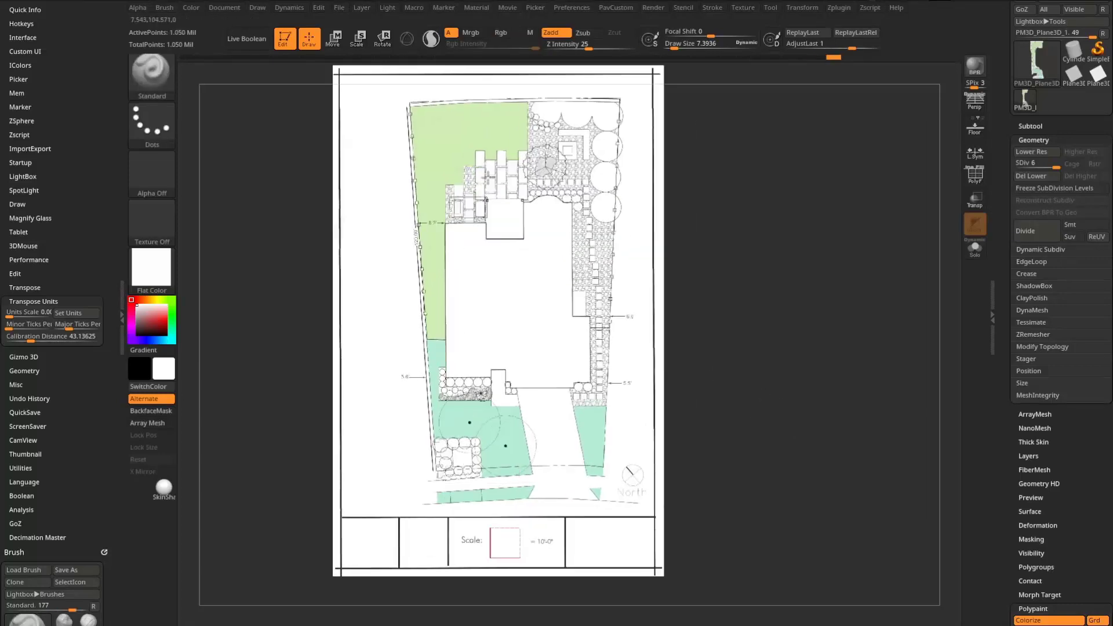
Delete the plan plane's lower subdivision levels and append a ZSphere as a new subtool.
{"action": "left_click_drag", "start_coordinate": [789, 388], "coordinate": [766, 373], "text": "alt"}
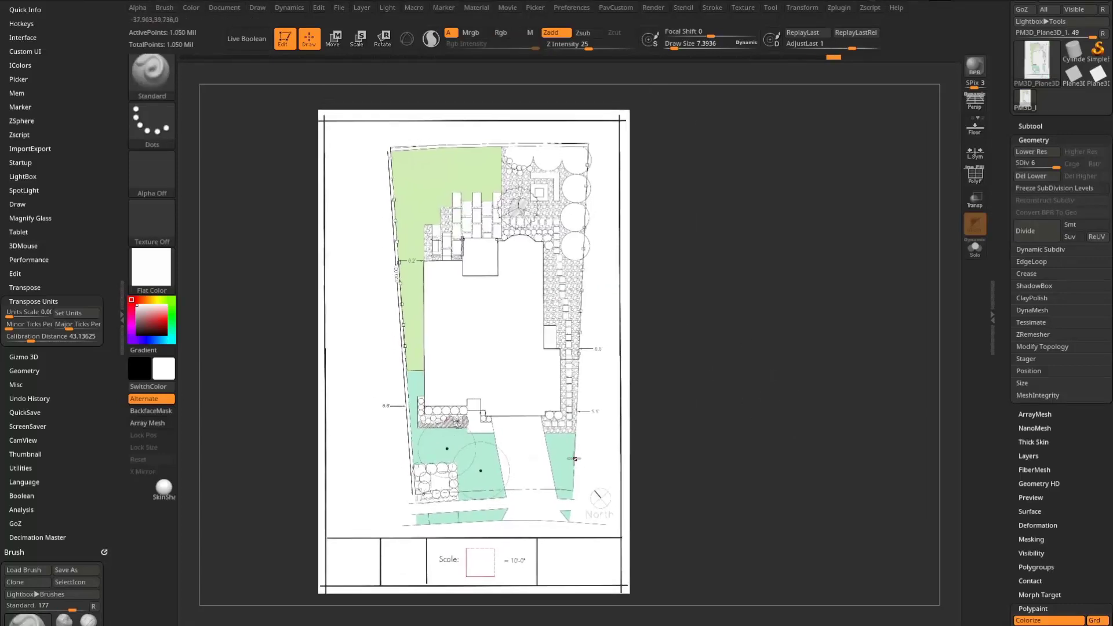
{"action": "left_click_drag", "start_coordinate": [800, 459], "coordinate": [792, 460], "text": "alt"}
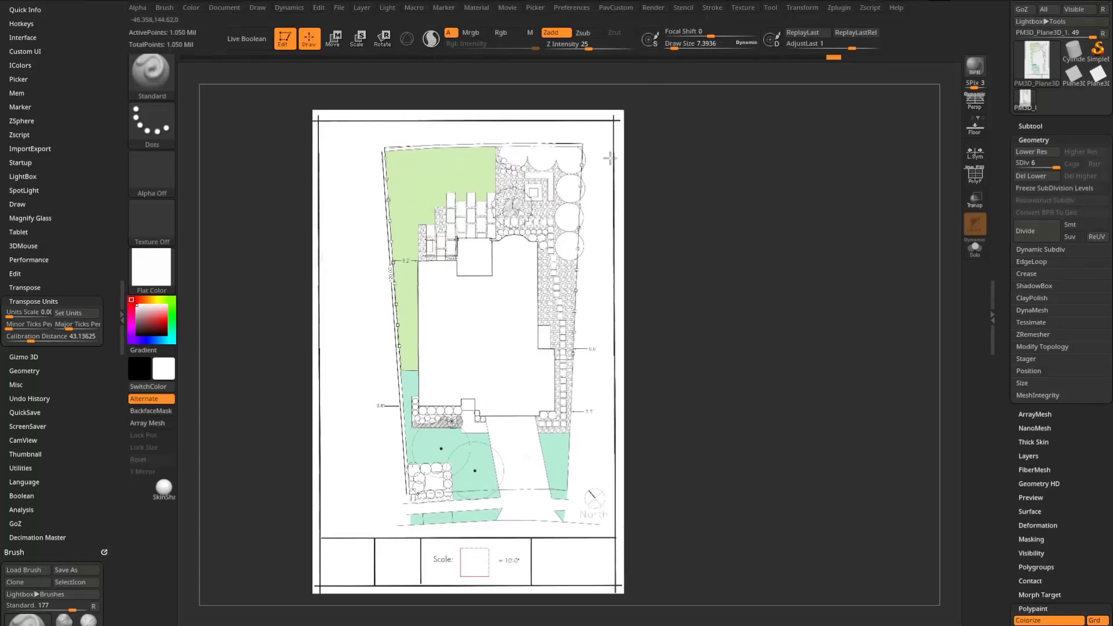
{"action": "left_click", "coordinate": [1032, 177]}
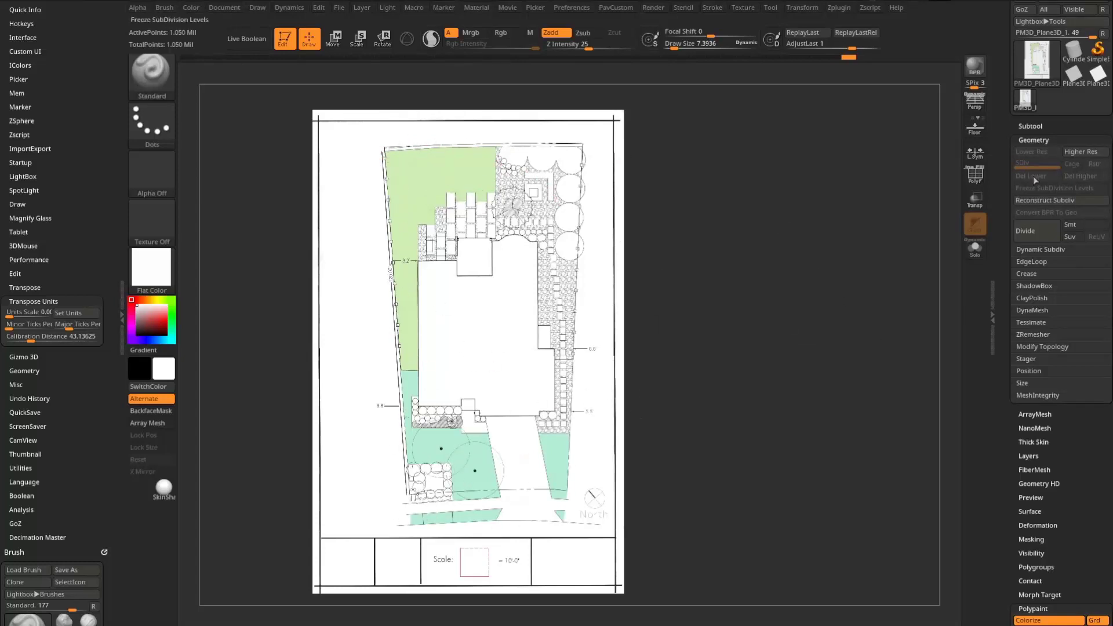
{"action": "left_click", "coordinate": [1030, 126]}
{"action": "left_click", "coordinate": [1074, 368]}
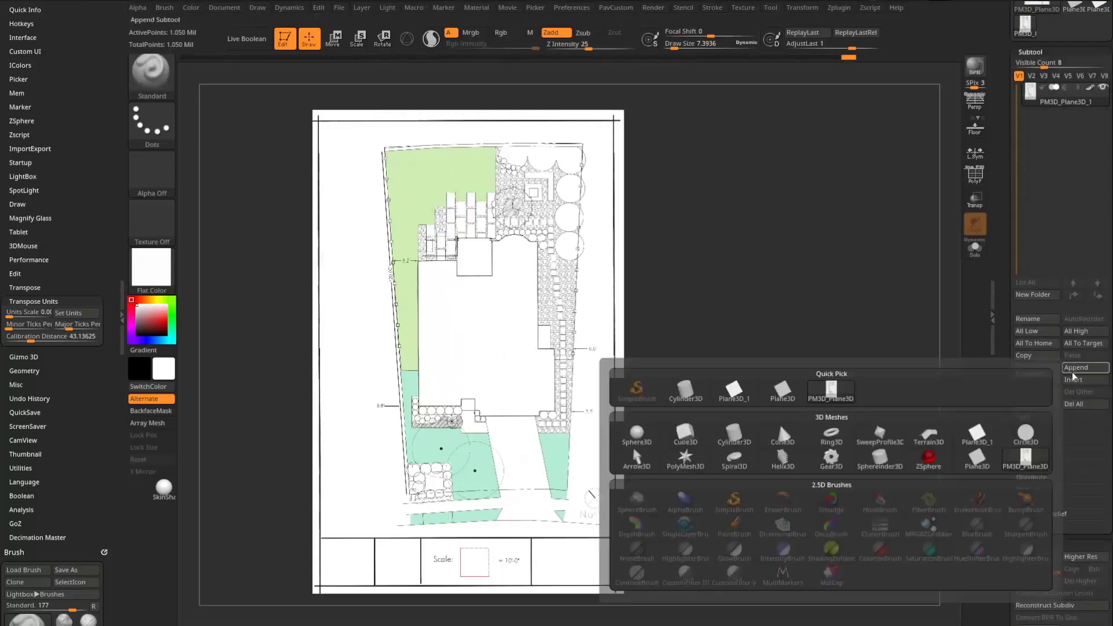
{"action": "left_click", "coordinate": [927, 459]}
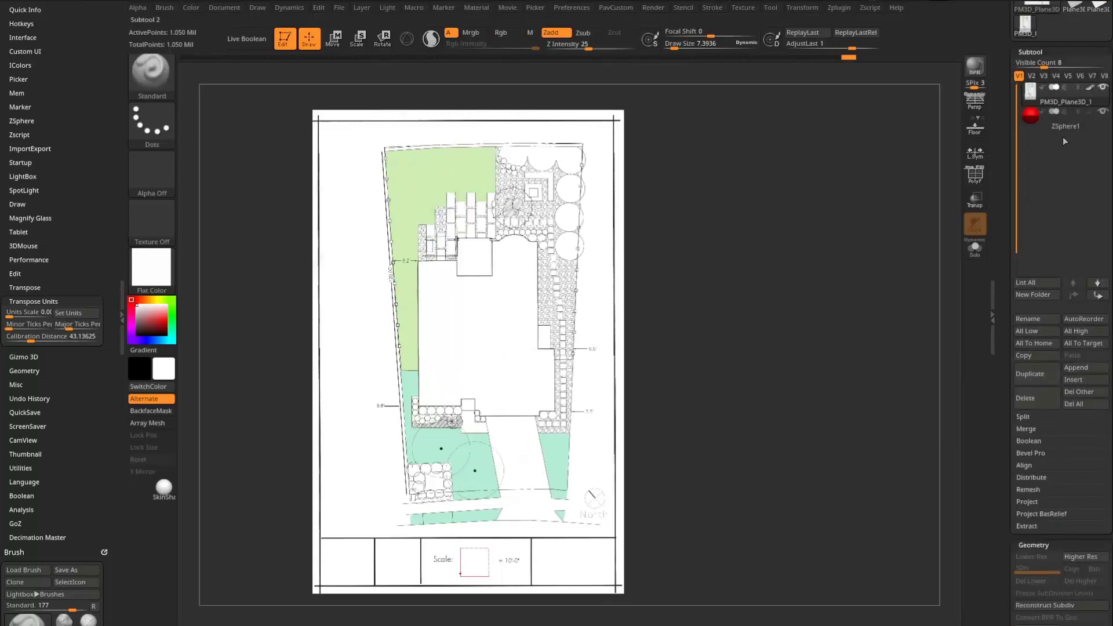
Select the ZSphere subtool and set its Adaptive Skin to DynaMesh Resolution 0 and Density 1.
{"action": "left_click", "coordinate": [1064, 141]}
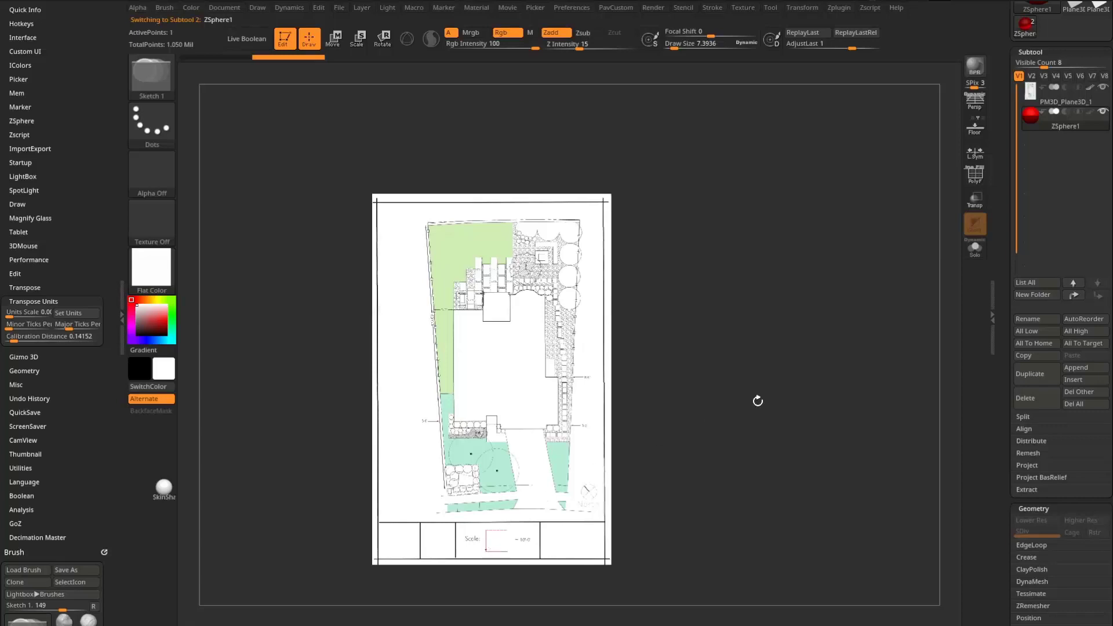
{"action": "left_click_drag", "start_coordinate": [1012, 447], "coordinate": [1012, 23]}
{"action": "left_click", "coordinate": [1036, 140]}
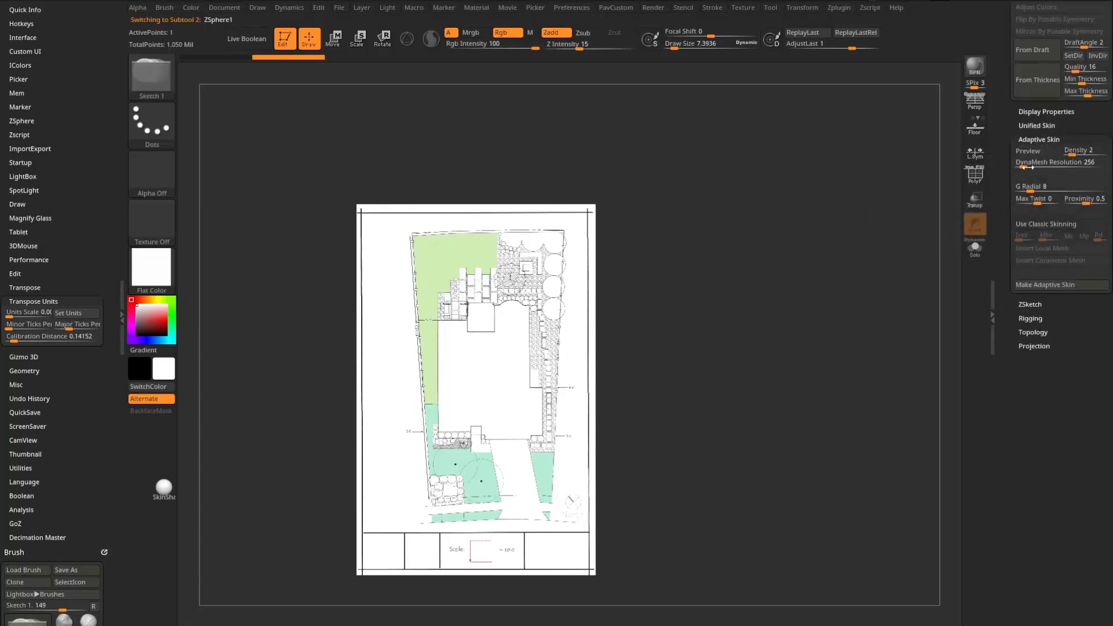
{"action": "left_click_drag", "start_coordinate": [1027, 167], "coordinate": [1008, 167]}
{"action": "left_click", "coordinate": [1066, 153]}
{"action": "scroll", "coordinate": [1055, 174], "scroll_direction": "up", "scroll_amount": 10}
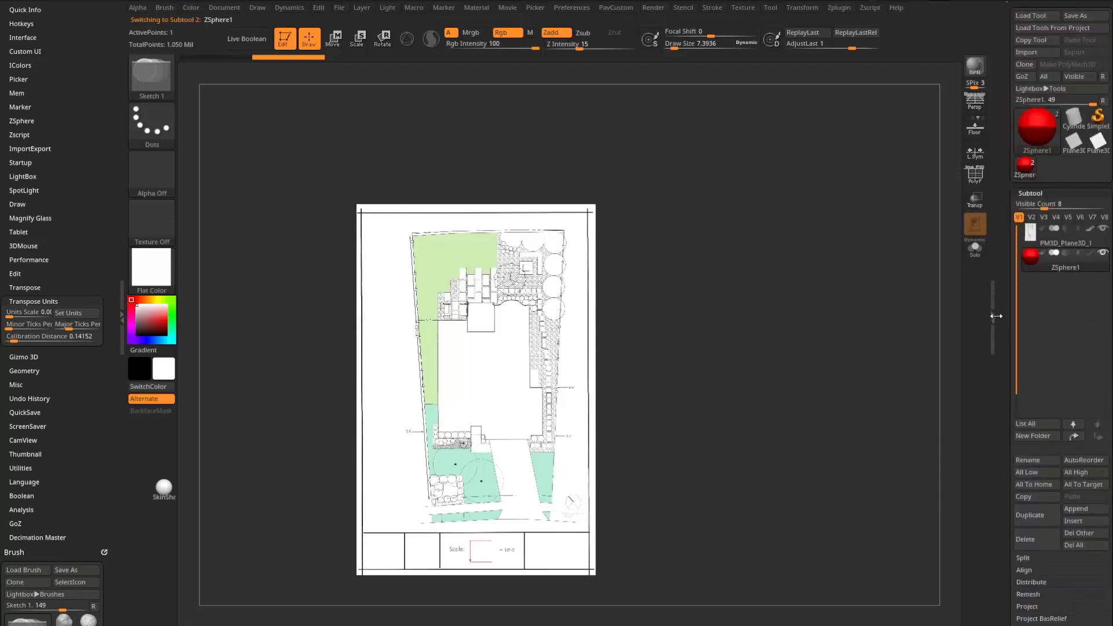
Turn on transparency to see the plan beneath the ZSphere and enable Edit Topology.
{"action": "left_click", "coordinate": [980, 209]}
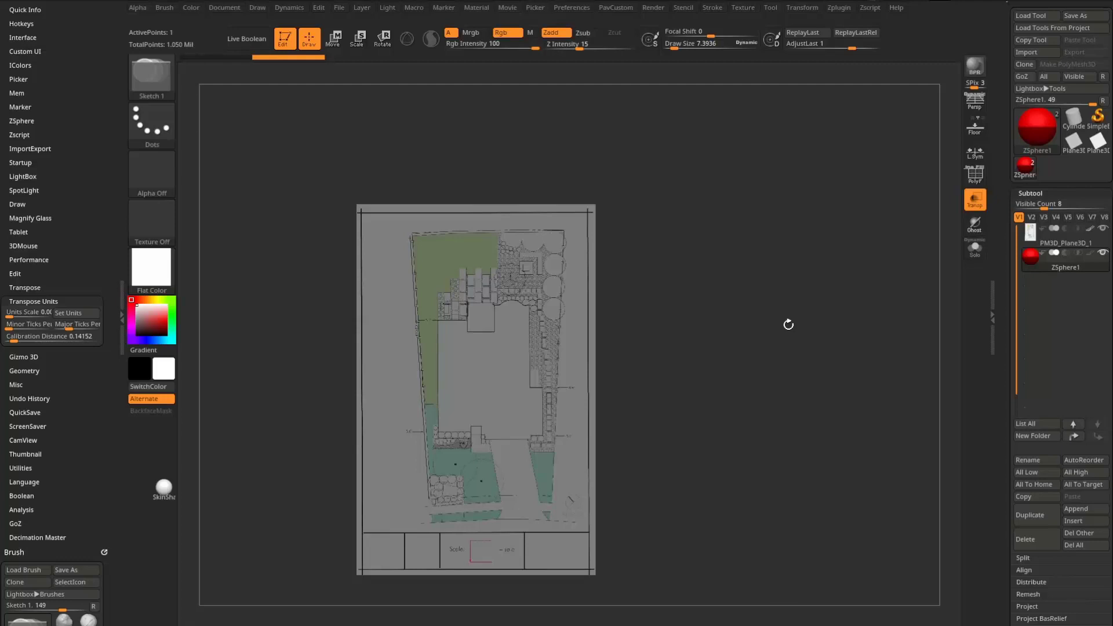
{"action": "right_click_drag", "start_coordinate": [809, 245], "coordinate": [823, 301], "text": "ctrl"}
{"action": "right_click_drag", "start_coordinate": [798, 203], "coordinate": [851, 360], "text": "alt"}
{"action": "scroll", "coordinate": [1027, 162], "scroll_direction": "down", "scroll_amount": 15}
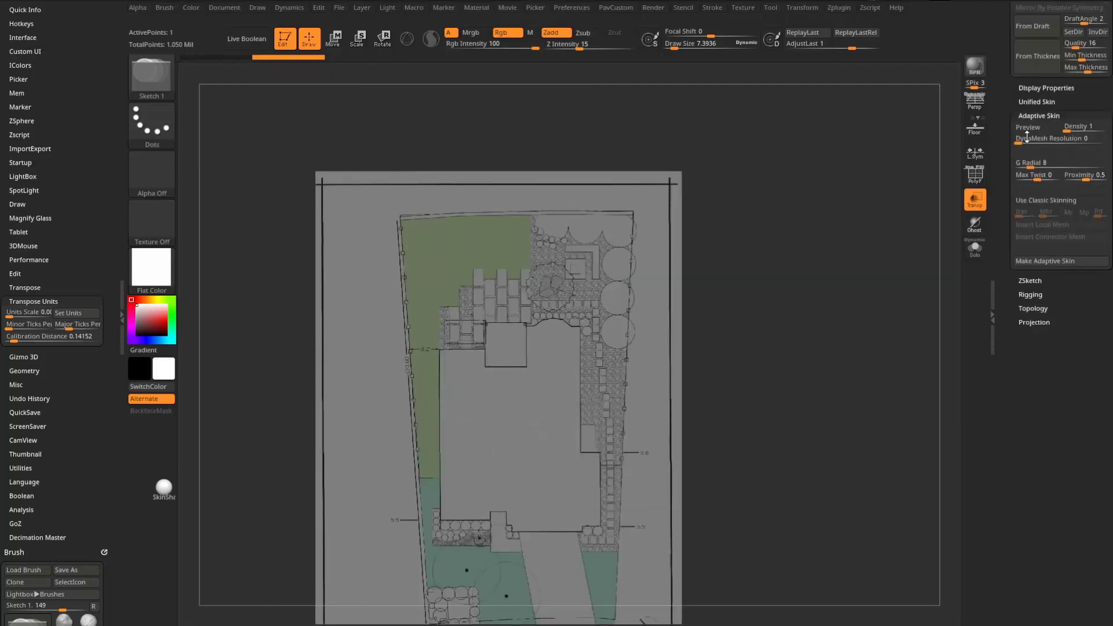
{"action": "left_click", "coordinate": [1031, 328]}
{"action": "left_click", "coordinate": [1033, 337]}
Start the topology outline at the back lawn's upper right corner and trace its top edge to the upper left corner.
{"action": "left_click_drag", "start_coordinate": [819, 377], "coordinate": [914, 276]}
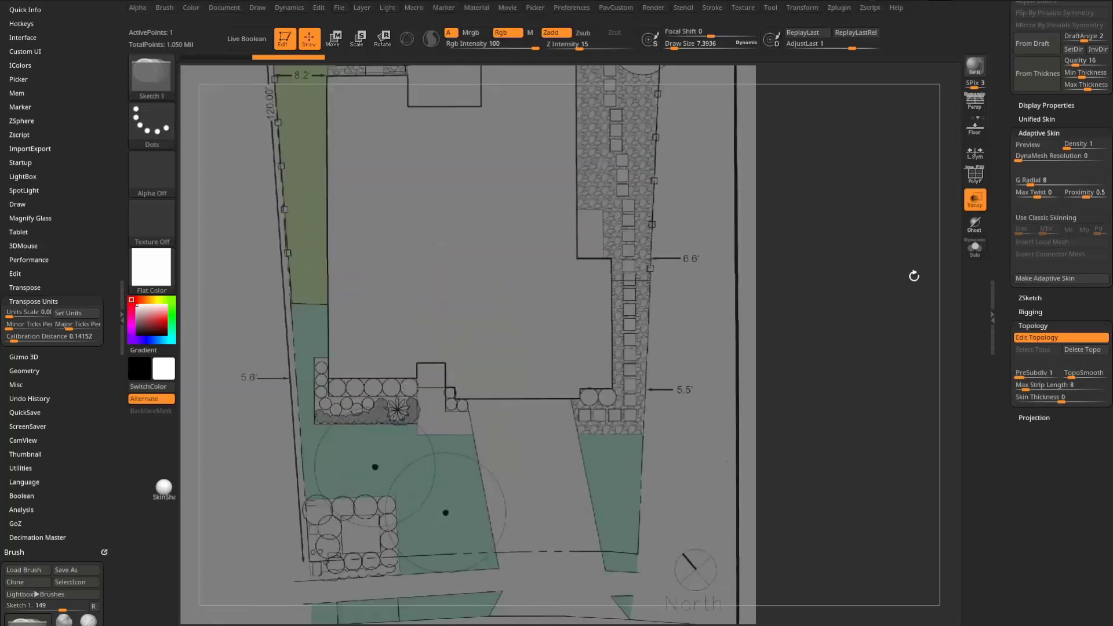
{"action": "right_click_drag", "start_coordinate": [757, 90], "coordinate": [840, 435], "text": "alt"}
{"action": "right_click_drag", "start_coordinate": [544, 189], "coordinate": [740, 402], "text": "alt"}
{"action": "right_click_drag", "start_coordinate": [652, 87], "coordinate": [678, 276], "text": "alt"}
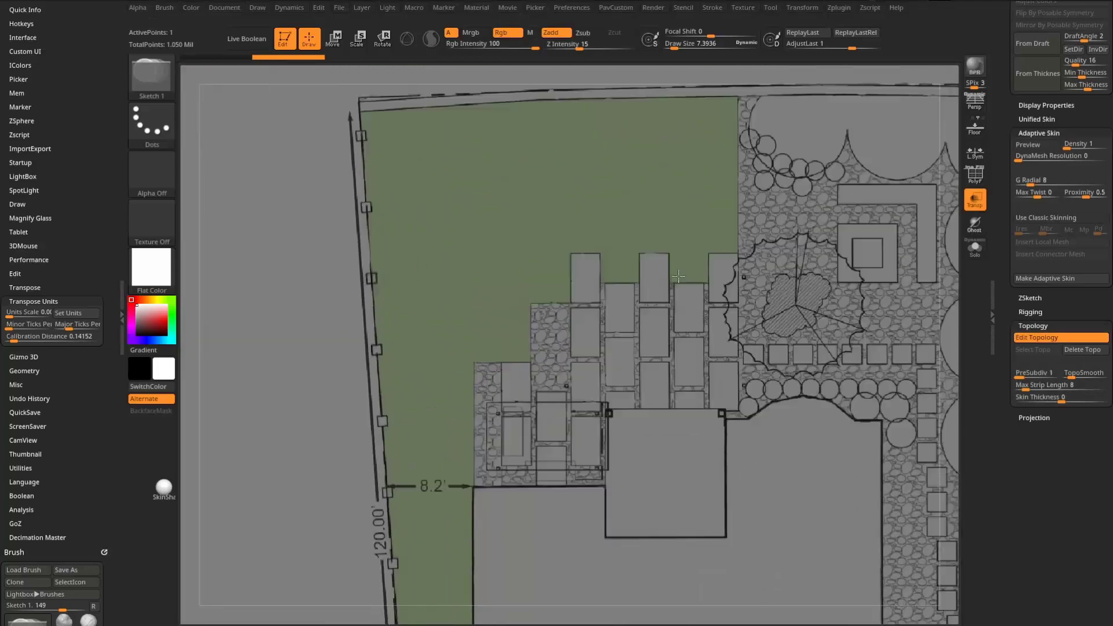
{"action": "left_click_drag", "start_coordinate": [678, 276], "coordinate": [773, 226]}
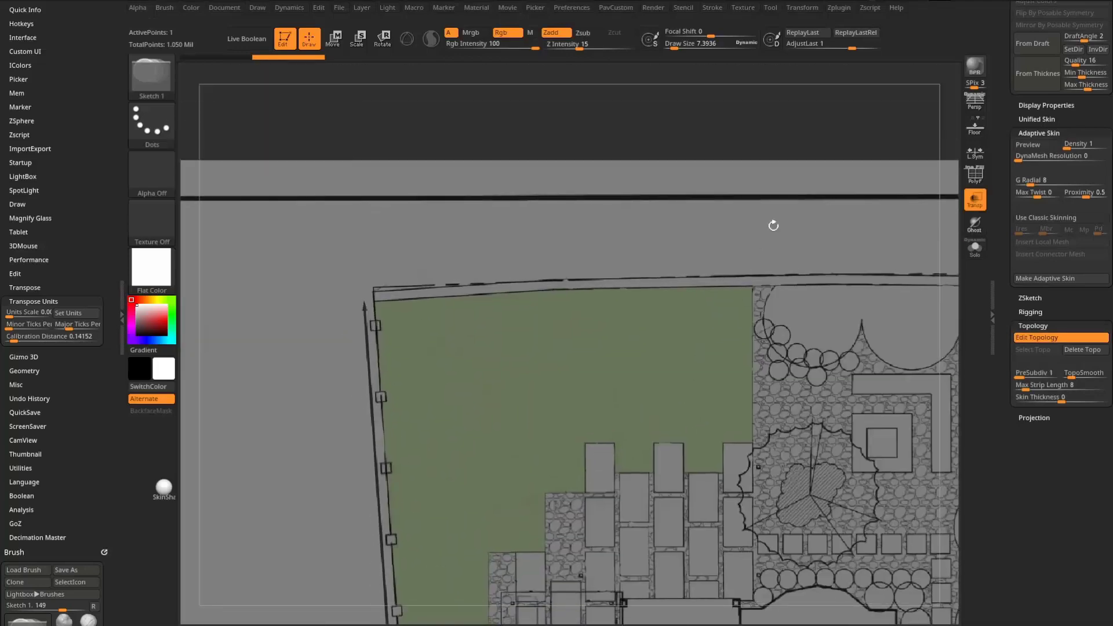
{"action": "left_click", "coordinate": [754, 286]}
{"action": "left_click", "coordinate": [568, 287]}
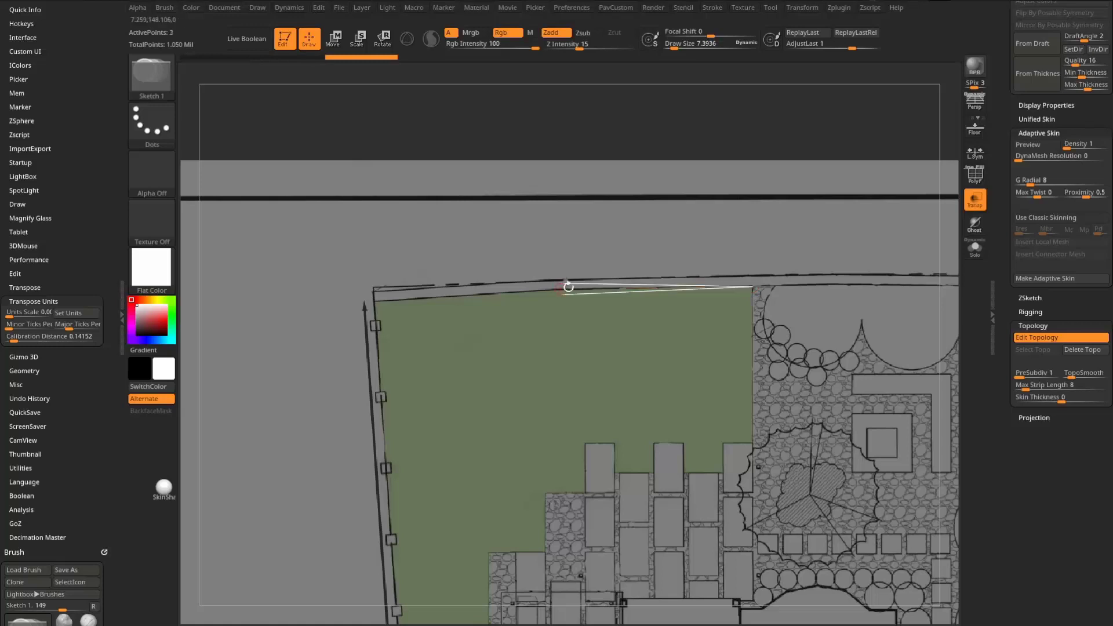
{"action": "left_click", "coordinate": [378, 303]}
Continue the outline down the left property boundary, around the square front planting bed and to the left end of the street strip.
{"action": "left_click_drag", "start_coordinate": [340, 514], "coordinate": [466, 124]}
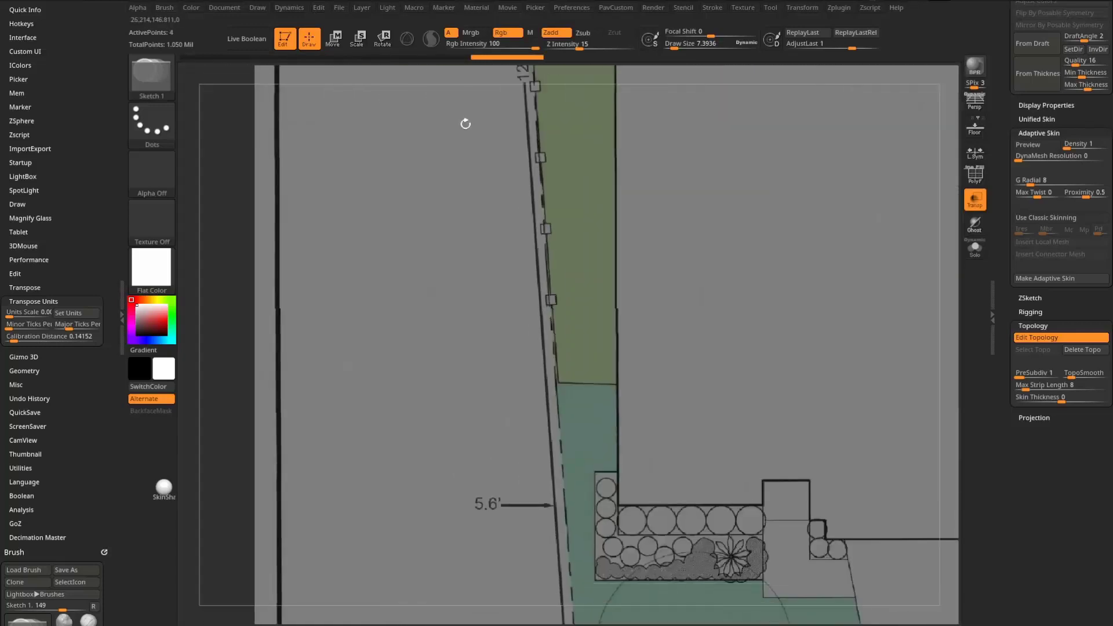
{"action": "left_click_drag", "start_coordinate": [403, 276], "coordinate": [340, 189], "text": "alt"}
{"action": "left_click_drag", "start_coordinate": [594, 558], "coordinate": [223, 200], "text": "alt"}
{"action": "left_click", "coordinate": [413, 428]}
{"action": "left_click", "coordinate": [486, 426]}
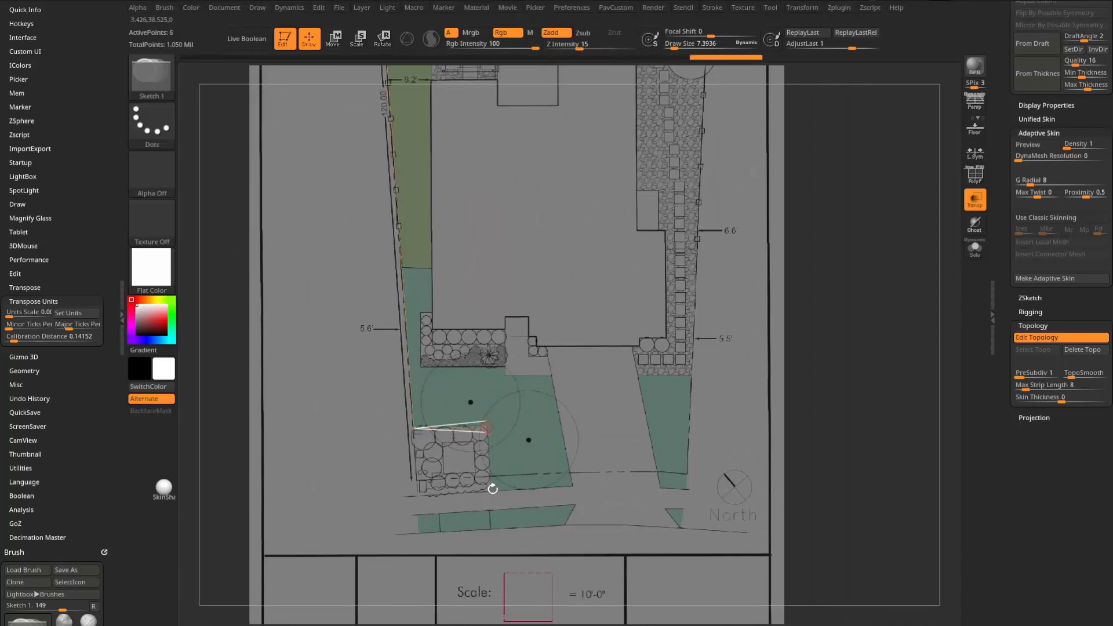
{"action": "left_click", "coordinate": [493, 488]}
{"action": "left_click", "coordinate": [491, 509]}
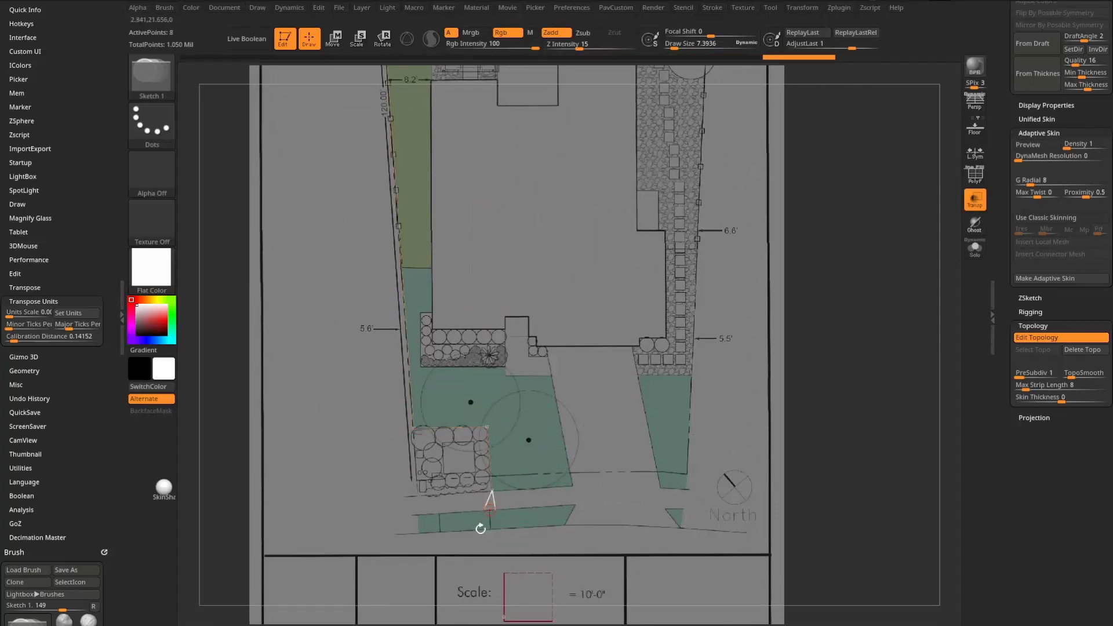
{"action": "left_click", "coordinate": [418, 515]}
{"action": "left_click", "coordinate": [418, 531]}
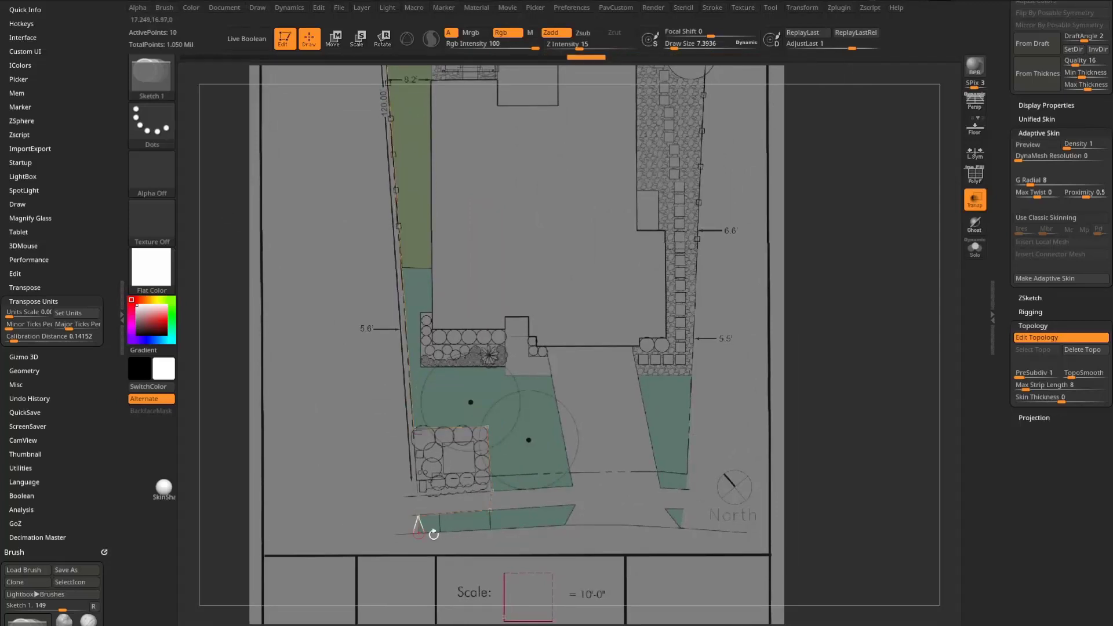
Trace the outline along the street edge, up the right front lawn's outer side and back across the top of the driveway.
{"action": "left_click", "coordinate": [565, 525]}
{"action": "left_click", "coordinate": [680, 527]}
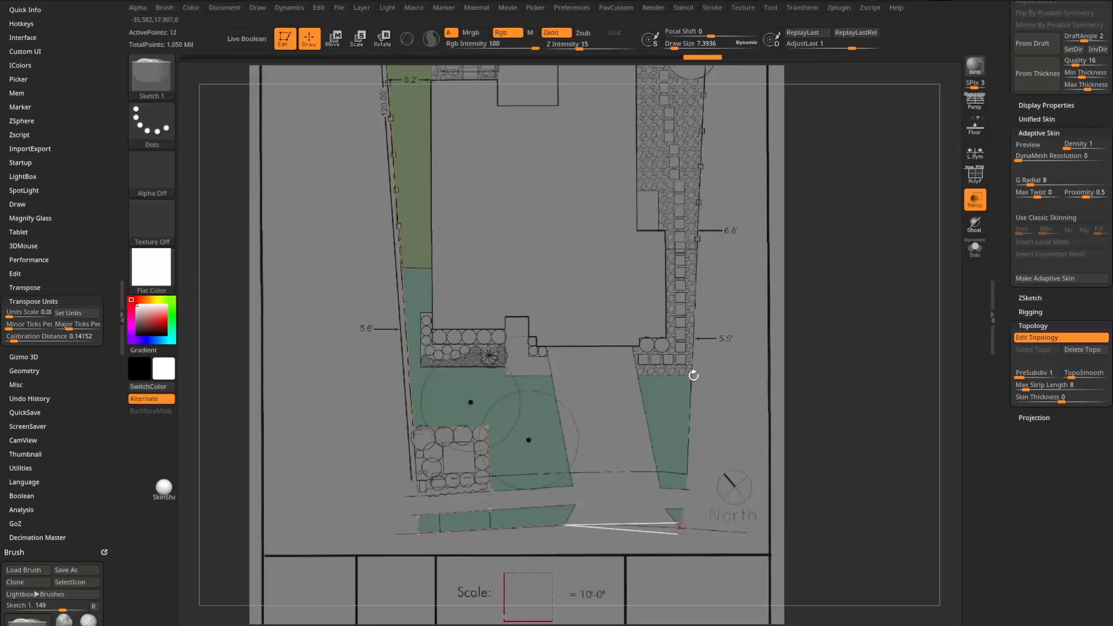
{"action": "left_click", "coordinate": [693, 372]}
{"action": "left_click", "coordinate": [640, 375]}
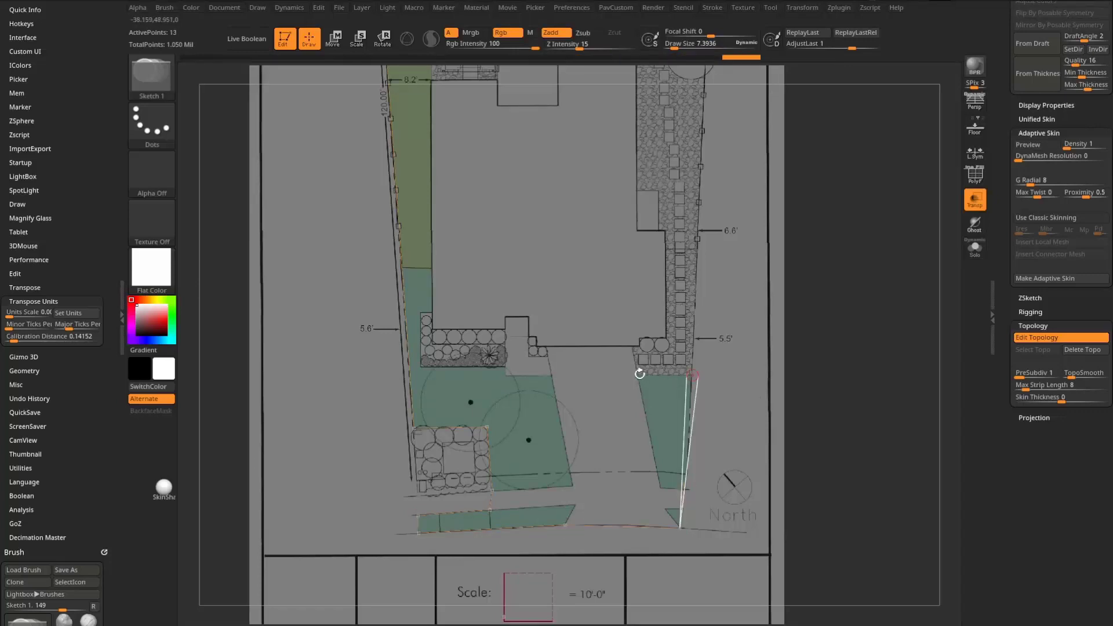
{"action": "left_click", "coordinate": [552, 376]}
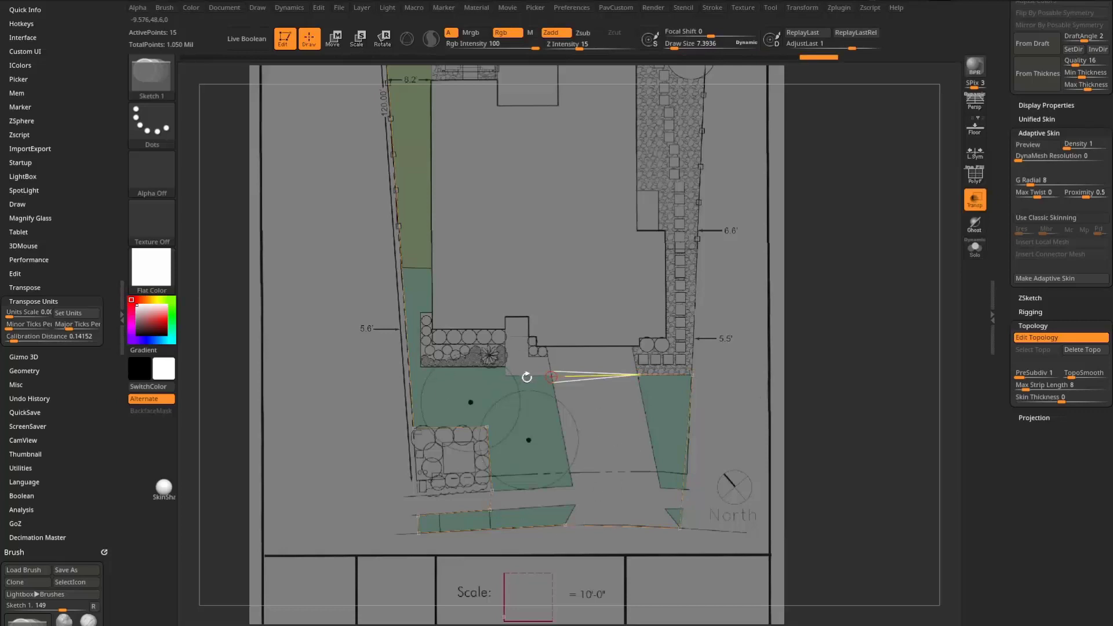
Trace the outline from the entry walk around the circular-shrub bed to the house's left wall.
{"action": "left_click", "coordinate": [506, 376]}
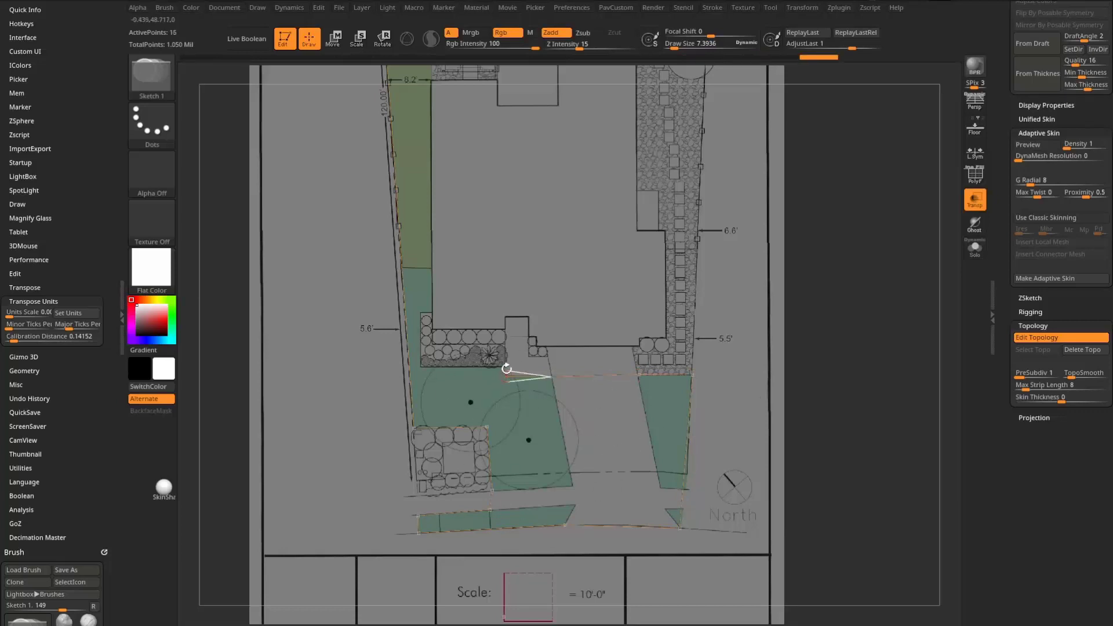
{"action": "left_click", "coordinate": [506, 368]}
{"action": "left_click", "coordinate": [425, 365]}
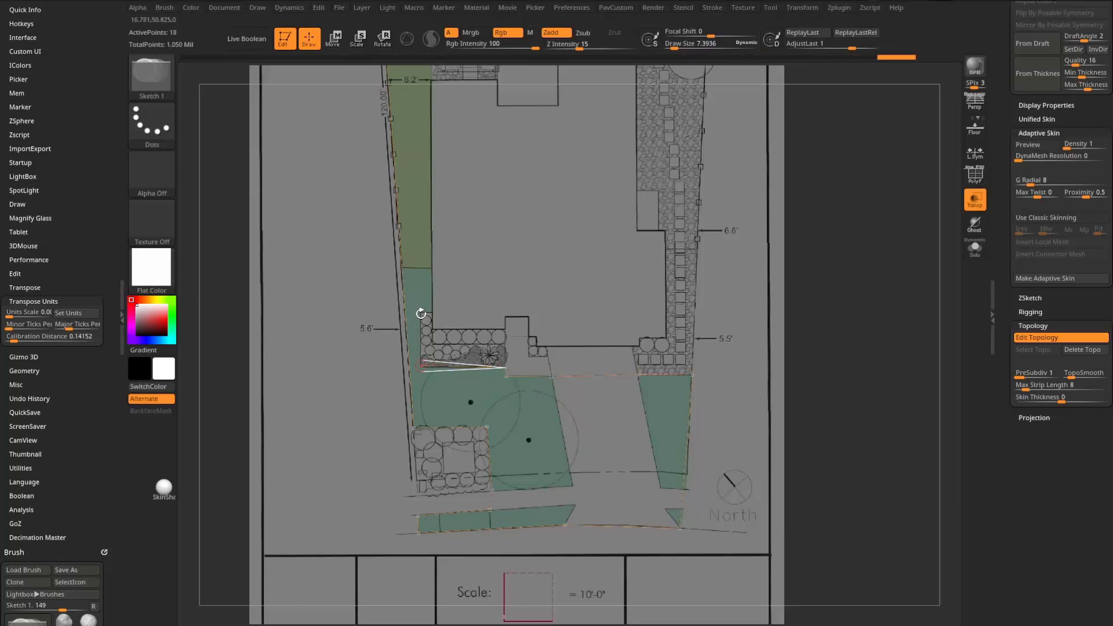
{"action": "left_click", "coordinate": [421, 314]}
{"action": "left_click", "coordinate": [431, 314]}
Run the outline up the house's left wall and around the stepped edges of the backyard pavers.
{"action": "left_click_drag", "start_coordinate": [858, 212], "coordinate": [837, 500], "text": "alt"}
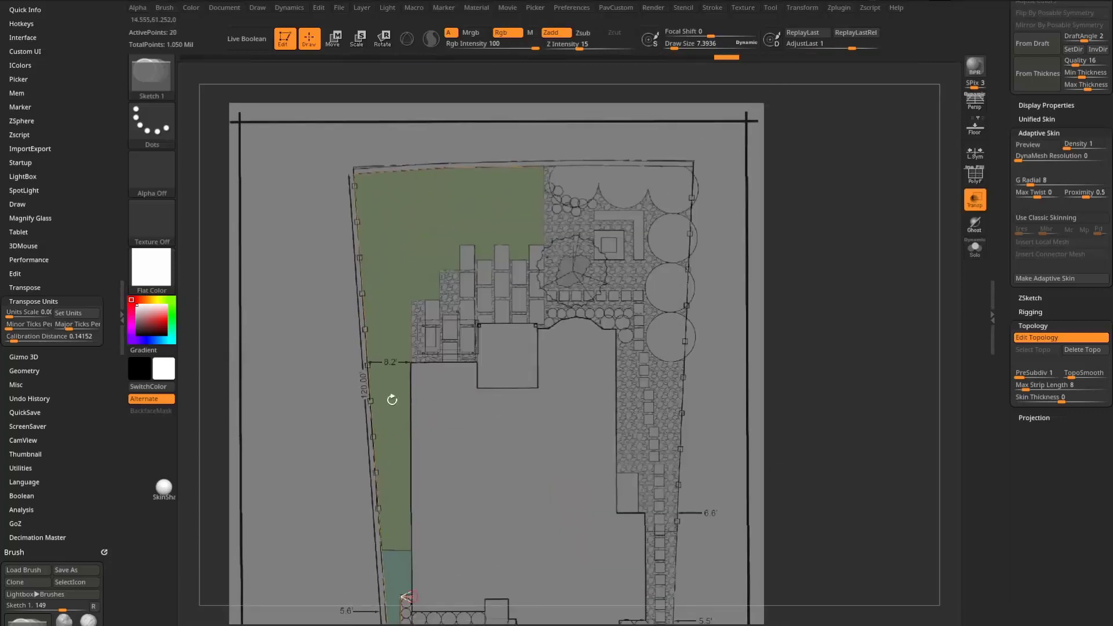
{"action": "left_click", "coordinate": [413, 299]}
{"action": "left_click", "coordinate": [438, 301]}
{"action": "left_click", "coordinate": [442, 271]}
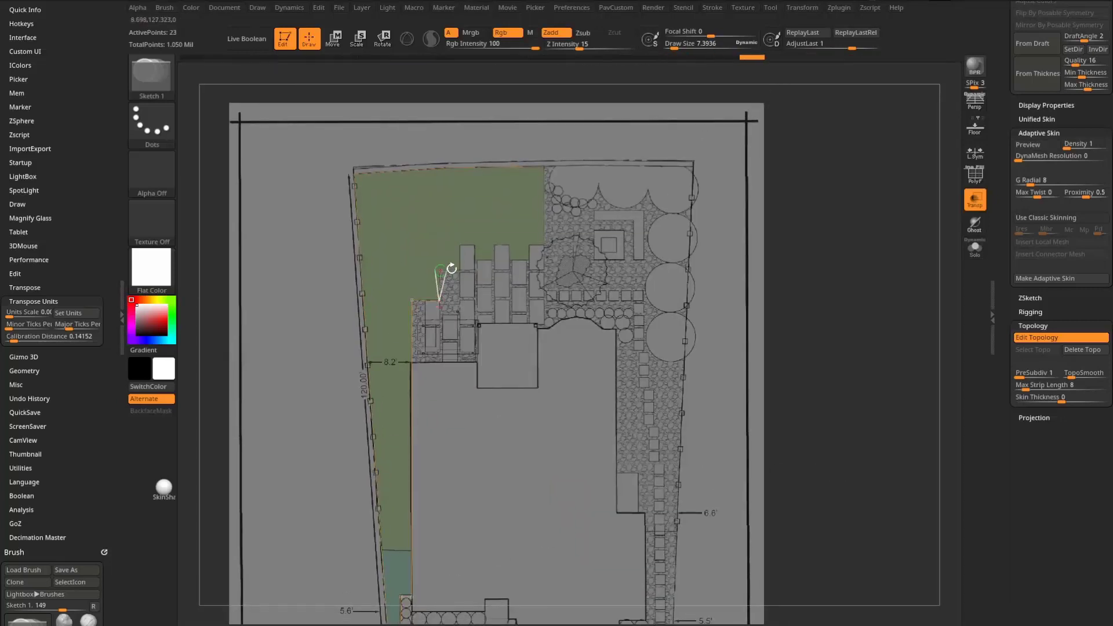
{"action": "left_click", "coordinate": [462, 262]}
{"action": "left_click", "coordinate": [461, 246]}
{"action": "left_click", "coordinate": [474, 246]}
{"action": "left_click", "coordinate": [475, 260]}
{"action": "left_click", "coordinate": [493, 260]}
{"action": "left_click", "coordinate": [495, 246]}
{"action": "left_click", "coordinate": [510, 245]}
{"action": "left_click", "coordinate": [510, 260]}
{"action": "left_click", "coordinate": [528, 259]}
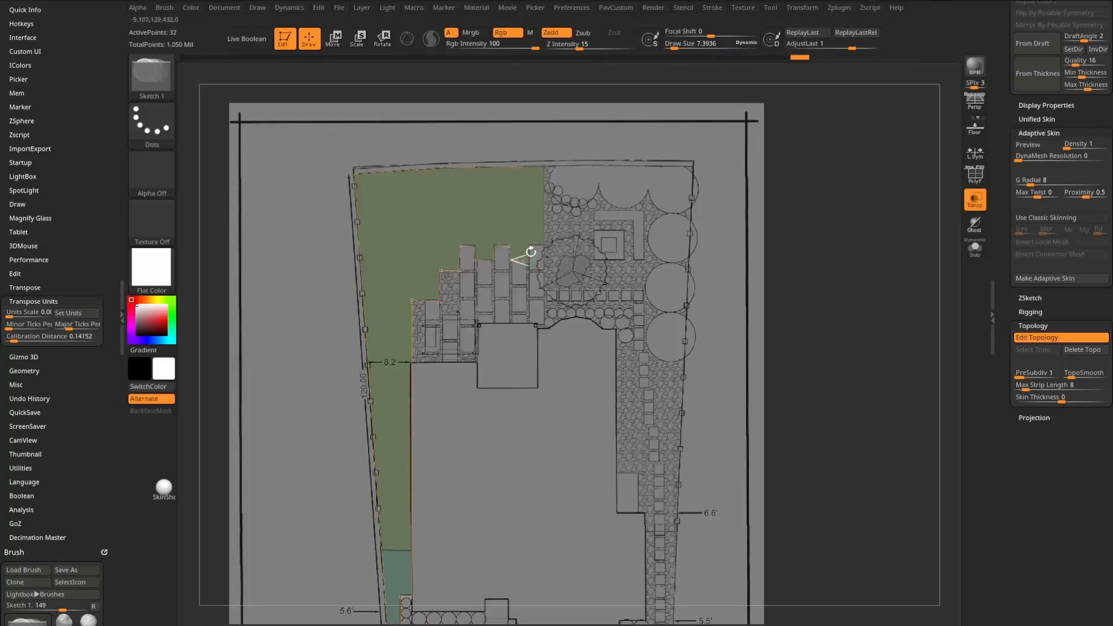
Adjust the outline point where the driveway meets the right front lawn's upper corner with Move.
{"action": "left_click_drag", "start_coordinate": [877, 342], "coordinate": [896, 301], "text": "alt"}
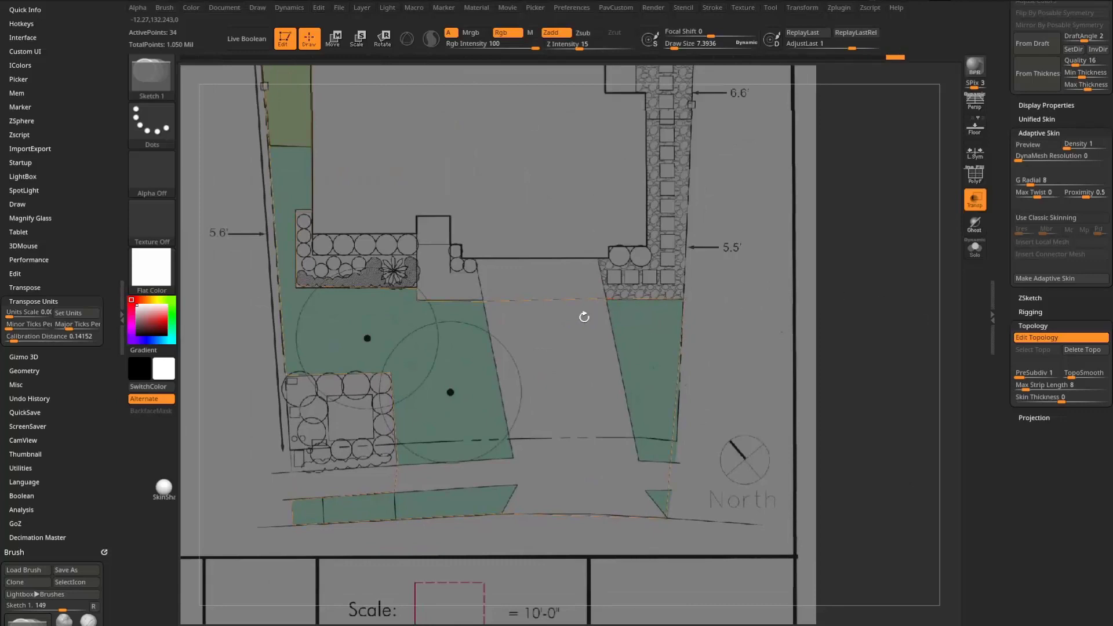
{"action": "key", "text": "w"}
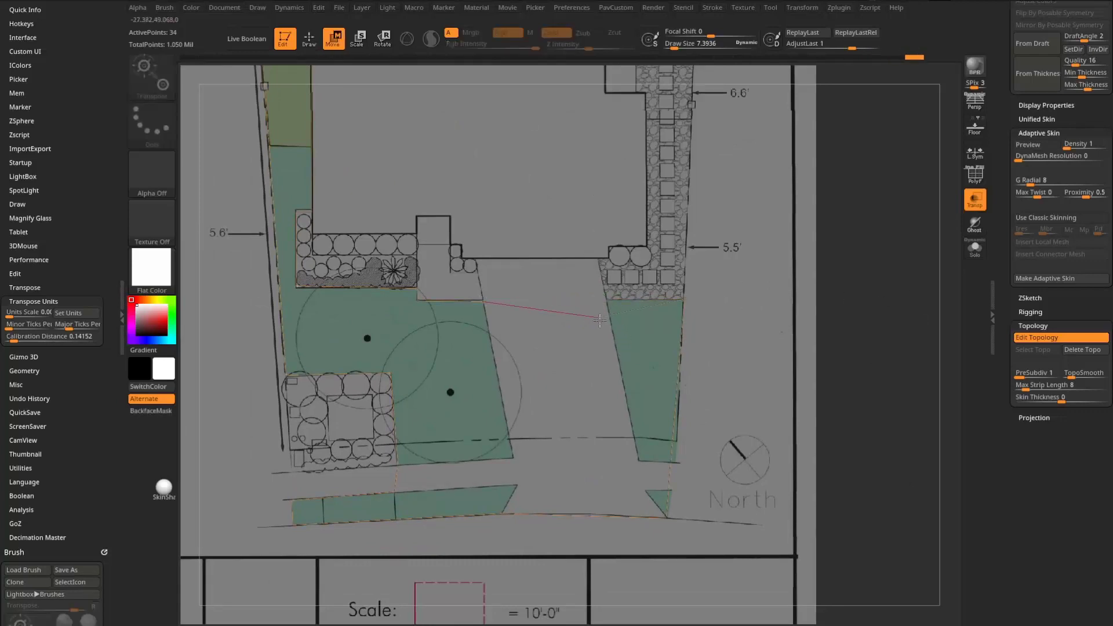
{"action": "key", "text": "q"}
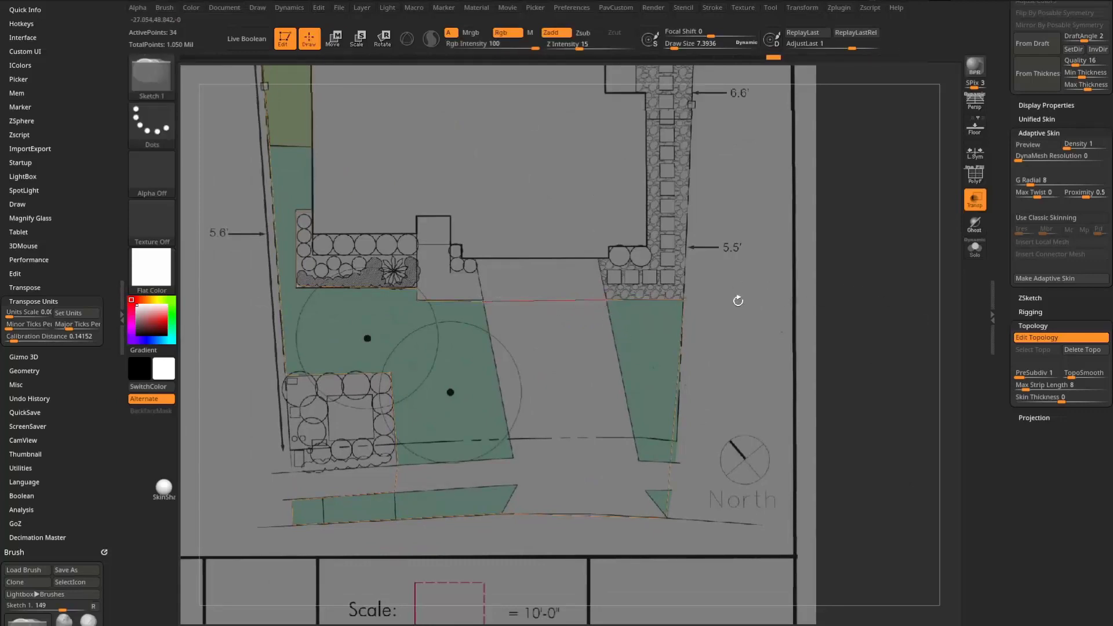
Add topology edges along the driveway side and lower end of the right front lawn and around the small triangle below it.
{"action": "left_click", "coordinate": [608, 300]}
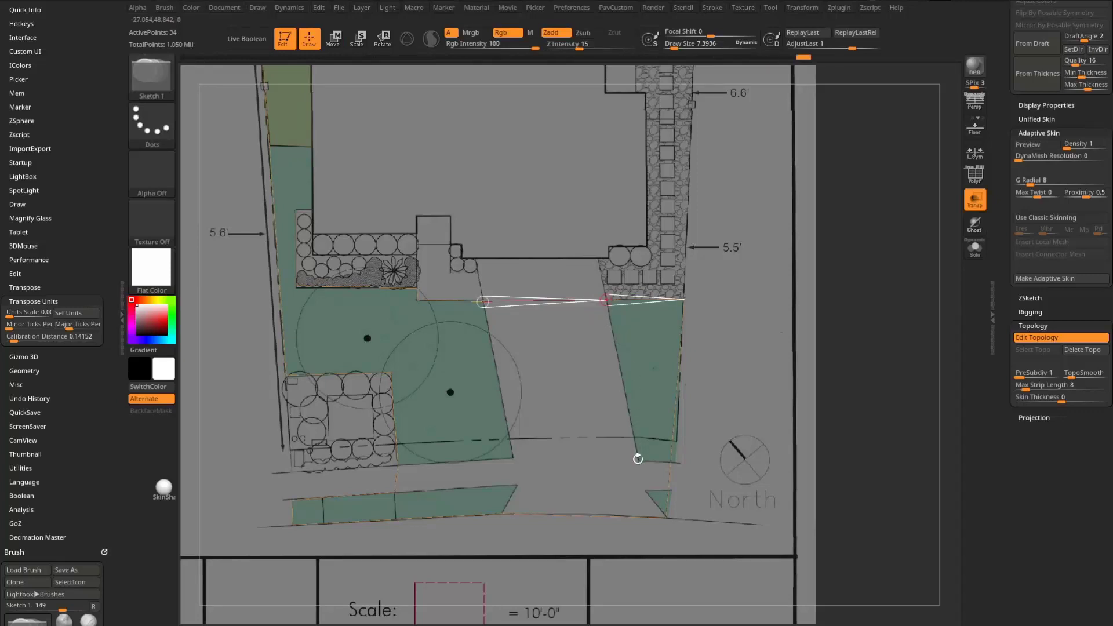
{"action": "left_click", "coordinate": [637, 459]}
{"action": "left_click", "coordinate": [646, 491]}
{"action": "left_click", "coordinate": [666, 517]}
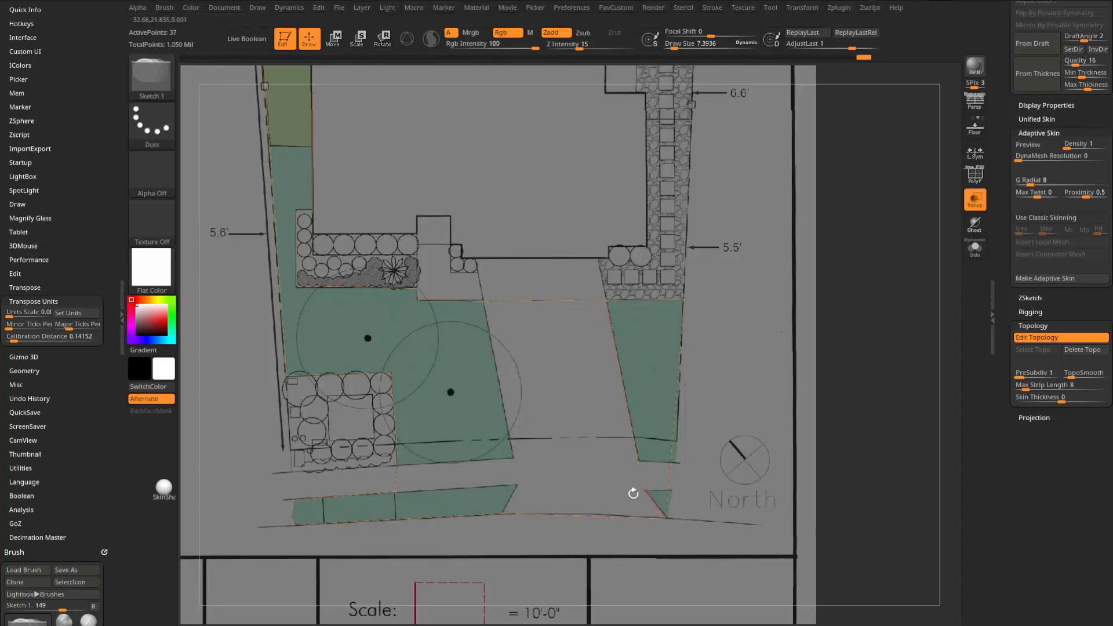
{"action": "key", "text": "w"}
{"action": "key", "text": "q"}
{"action": "left_click", "coordinate": [671, 491]}
{"action": "left_click", "coordinate": [672, 463]}
Add topology edges for the left front lawn's lower driveway corner and the right end of the street strip.
{"action": "key", "text": "w"}
{"action": "key", "text": "q"}
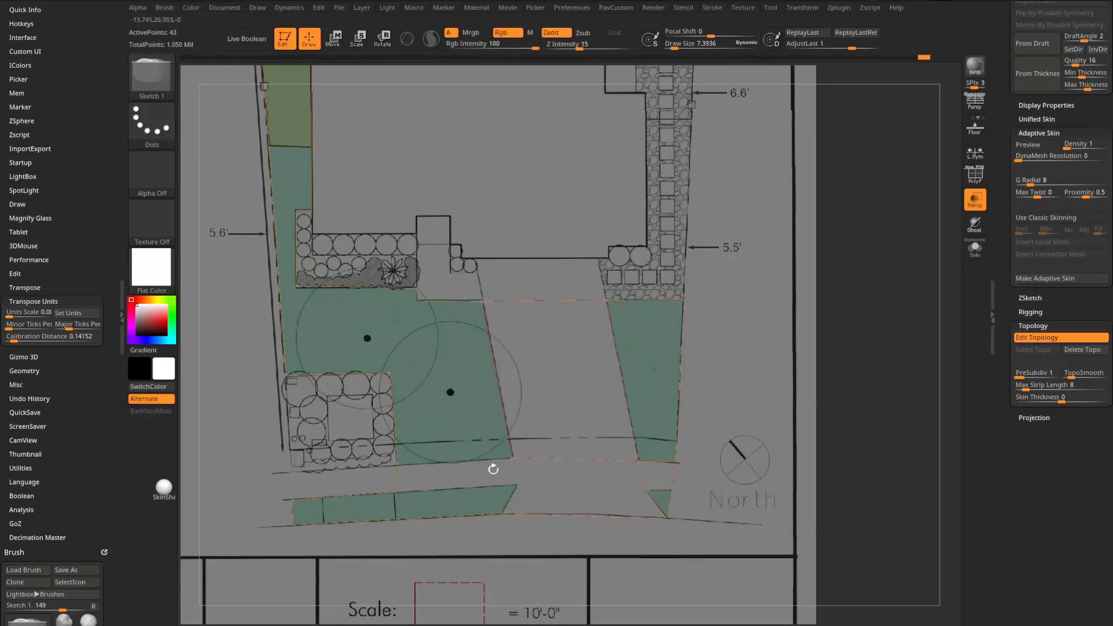
{"action": "left_click", "coordinate": [512, 458]}
{"action": "left_click", "coordinate": [516, 486]}
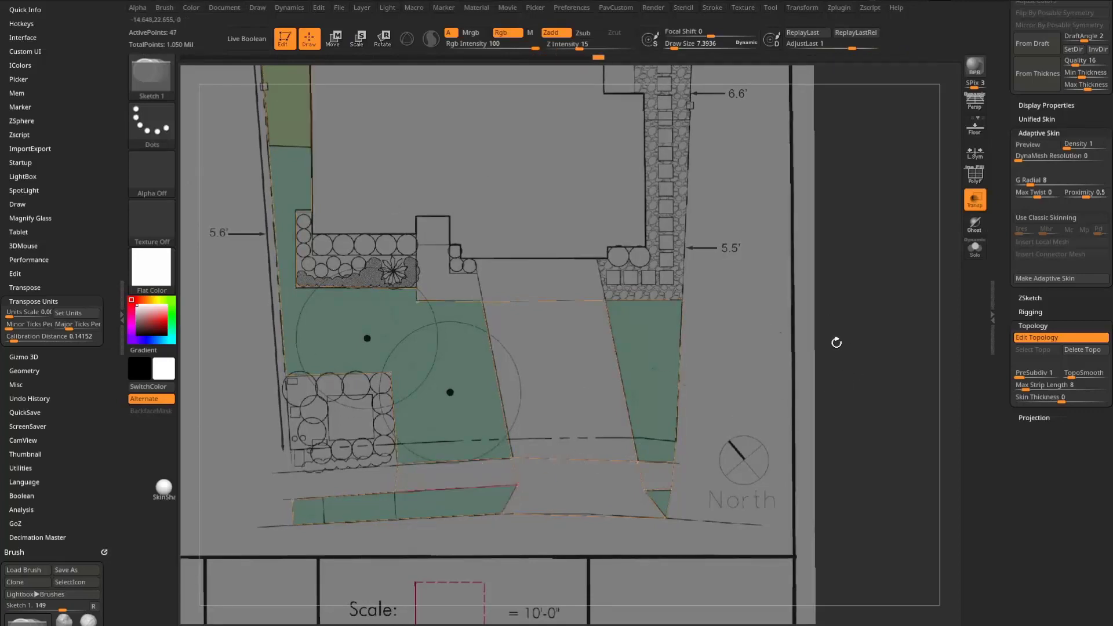
Isolate the topology outline with Solo and add cross-edges from the entry walk corners to the front planting bed corner and left boundary.
{"action": "right_click_drag", "start_coordinate": [836, 342], "coordinate": [829, 281], "text": "ctrl"}
{"action": "right_click_drag", "start_coordinate": [800, 322], "coordinate": [857, 226], "text": "alt"}
{"action": "right_click_drag", "start_coordinate": [857, 226], "coordinate": [919, 310], "text": "ctrl"}
{"action": "left_click", "coordinate": [976, 252]}
{"action": "right_click_drag", "start_coordinate": [919, 310], "coordinate": [902, 319], "text": "ctrl"}
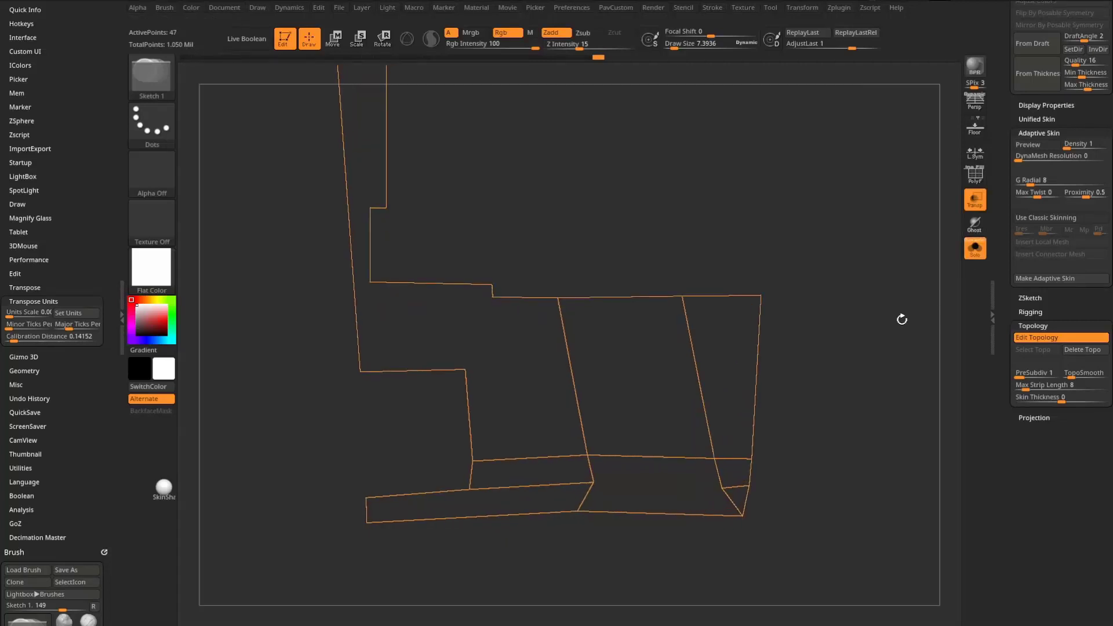
{"action": "right_click_drag", "start_coordinate": [722, 218], "coordinate": [746, 252], "text": "alt"}
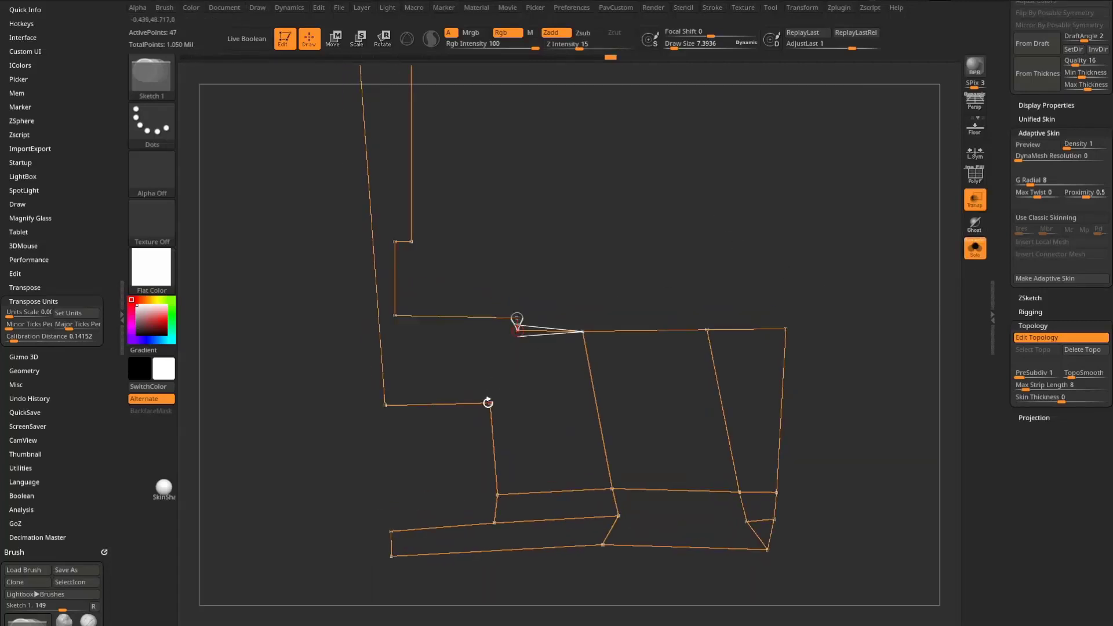
{"action": "left_click", "coordinate": [488, 402]}
{"action": "left_click", "coordinate": [515, 318]}
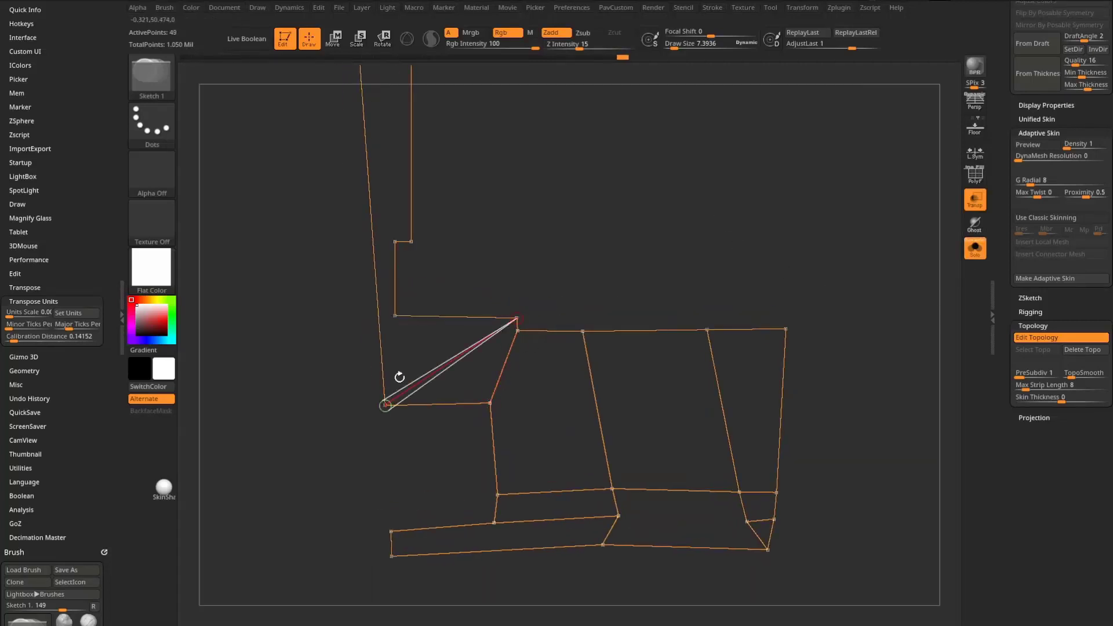
{"action": "left_click", "coordinate": [384, 404]}
Connect the shrub bed's upper corner to the left boundary and add another boundary point higher along the side lawn.
{"action": "left_click_drag", "start_coordinate": [511, 218], "coordinate": [449, 385]}
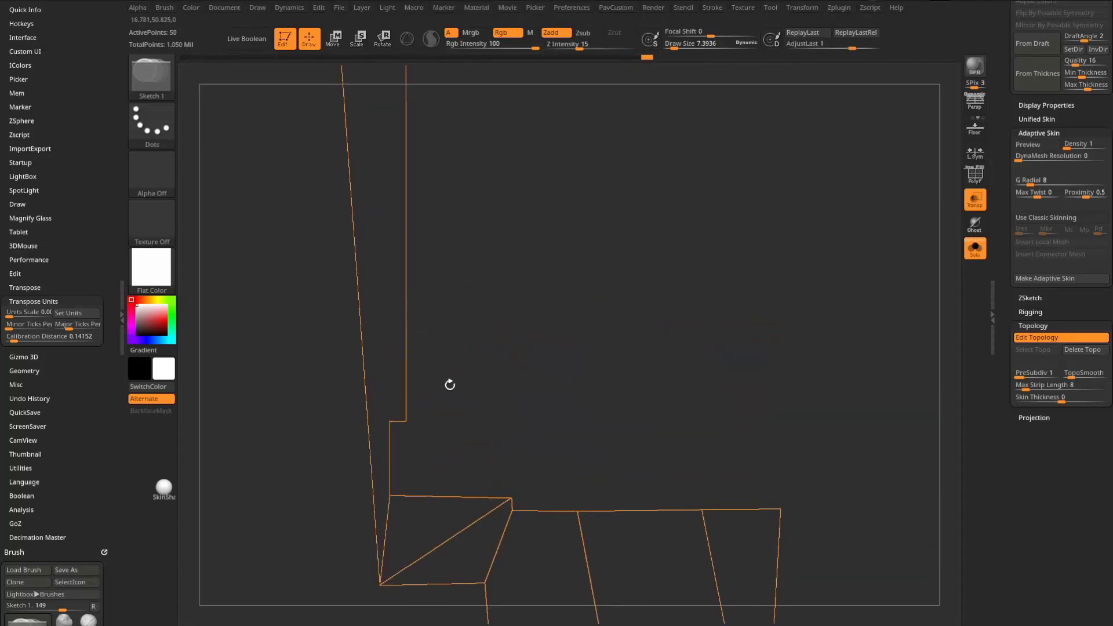
{"action": "left_click", "coordinate": [389, 420]}
{"action": "left_click", "coordinate": [361, 308]}
{"action": "right_click_drag", "start_coordinate": [498, 316], "coordinate": [489, 273], "text": "ctrl"}
{"action": "left_click", "coordinate": [435, 340]}
{"action": "left_click", "coordinate": [358, 271]}
Add edges across the side lawn, joining the left boundary to the house wall line's top corner and bottom corner.
{"action": "right_click_drag", "start_coordinate": [466, 211], "coordinate": [487, 347], "text": "alt"}
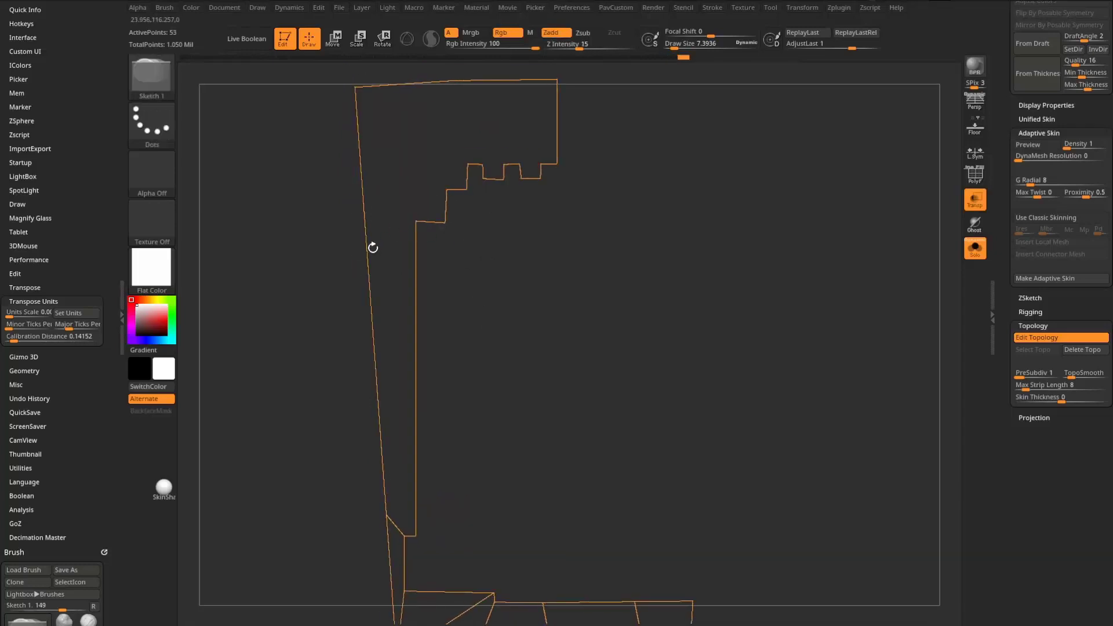
{"action": "left_click", "coordinate": [368, 246]}
{"action": "left_click", "coordinate": [416, 221]}
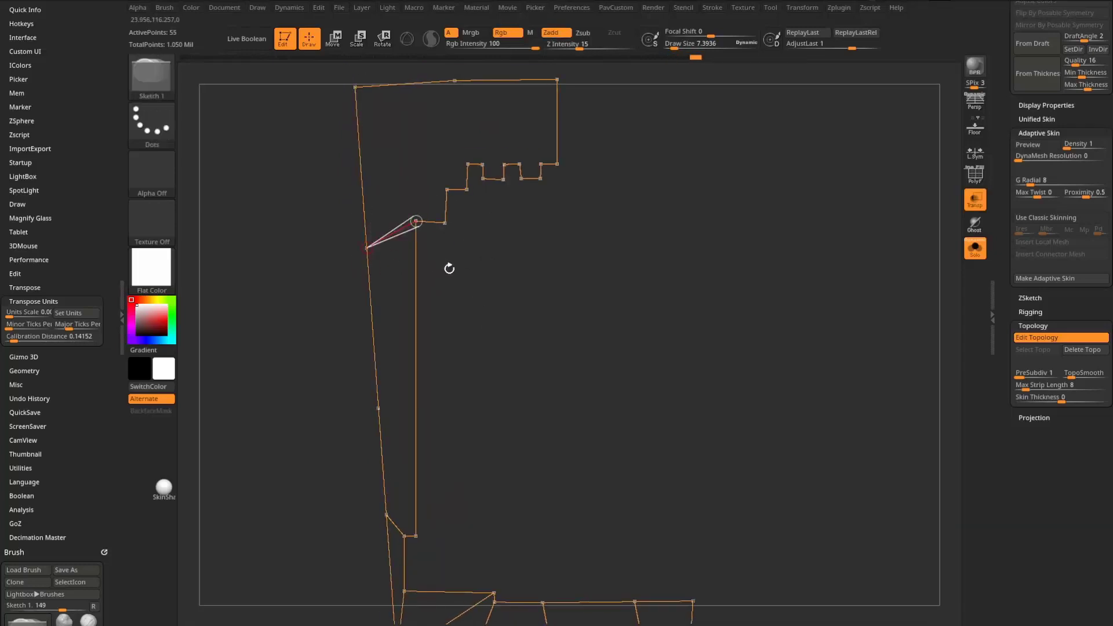
{"action": "left_click", "coordinate": [380, 411]}
{"action": "left_click", "coordinate": [417, 534]}
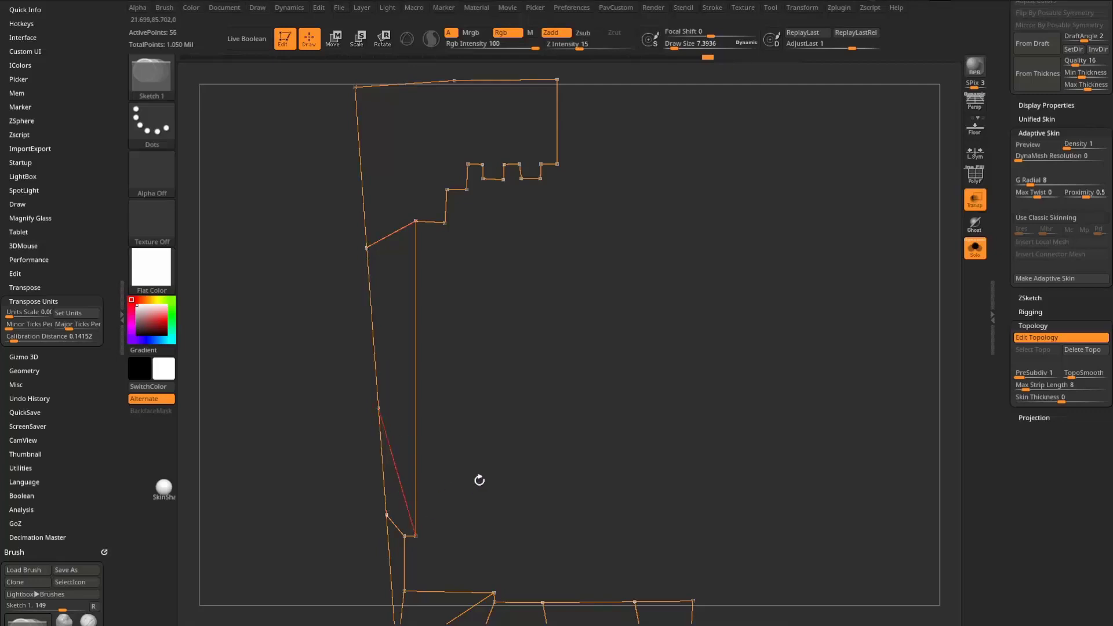
Finish the side lawn's cross-edge to the boundary and close both patio notches along the back lawn with straight edges.
{"action": "left_click", "coordinate": [377, 409]}
{"action": "left_click_drag", "start_coordinate": [499, 241], "coordinate": [537, 434]}
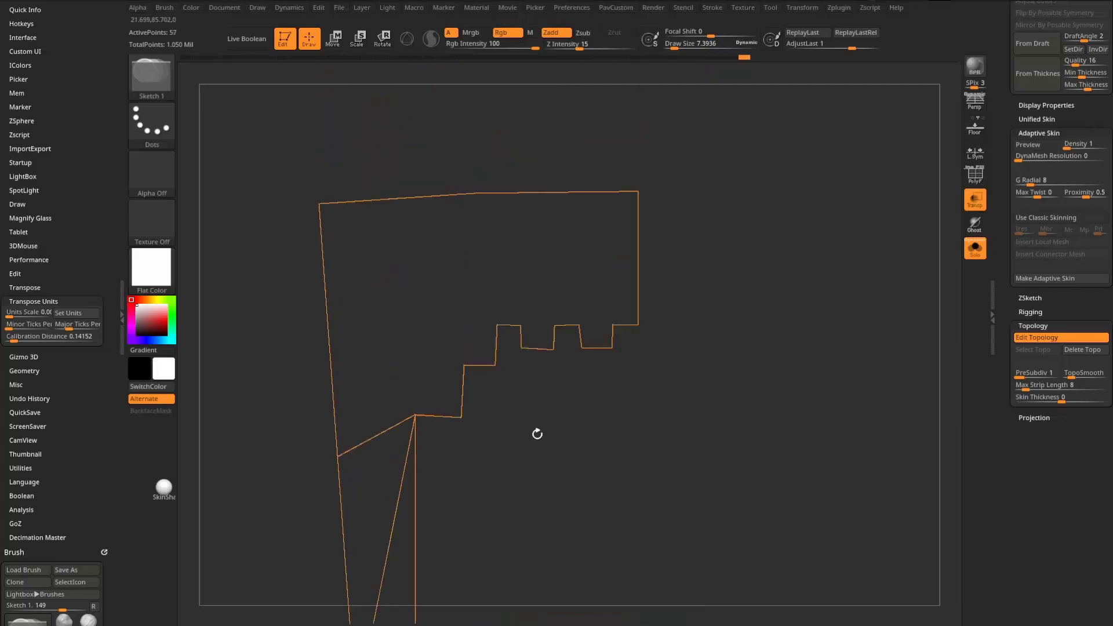
{"action": "left_click", "coordinate": [521, 325]}
{"action": "left_click", "coordinate": [554, 326]}
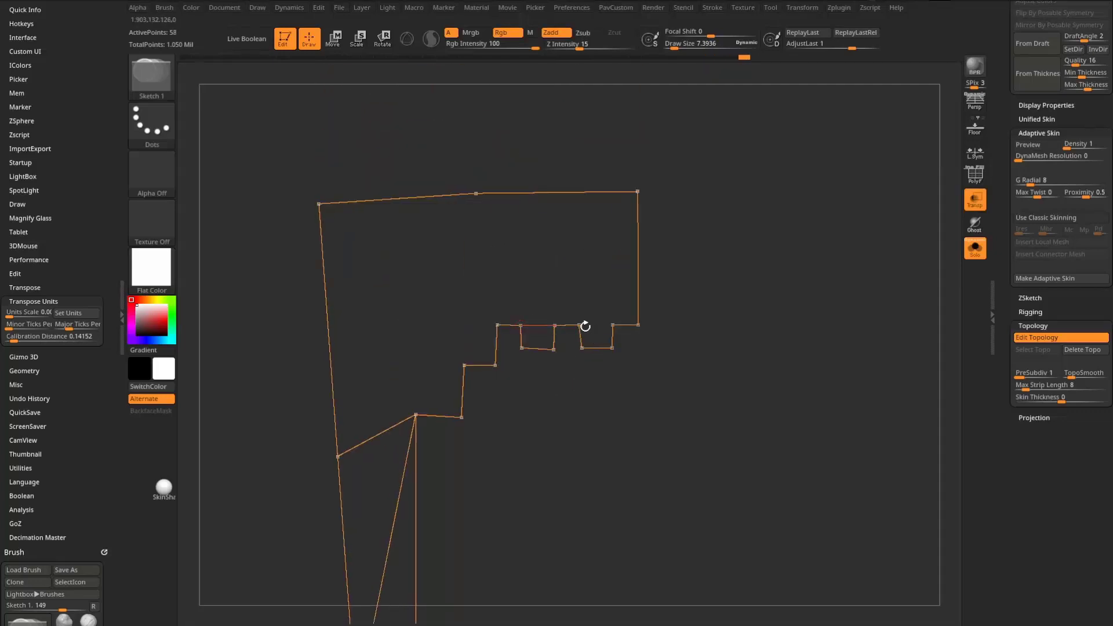
{"action": "left_click", "coordinate": [578, 325]}
{"action": "left_click", "coordinate": [612, 325]}
Connect the back lawn's upper right corner to the nearest notch corner and fan edges from the rear boundary's midpoint to the remaining patio corners.
{"action": "left_click", "coordinate": [637, 192]}
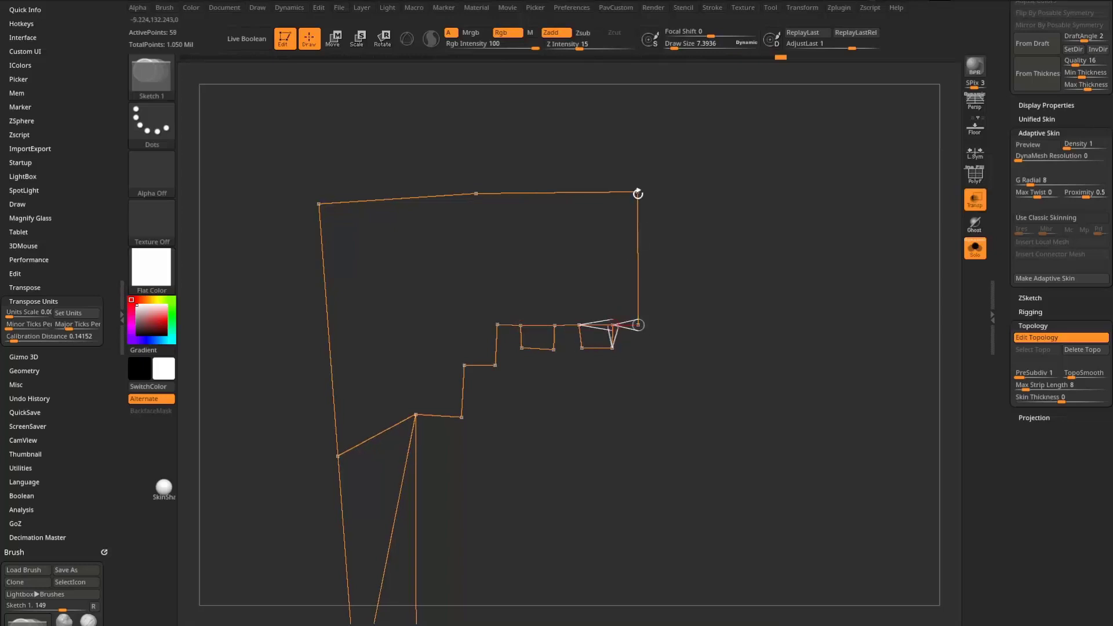
{"action": "left_click", "coordinate": [579, 325]}
{"action": "left_click", "coordinate": [475, 193]}
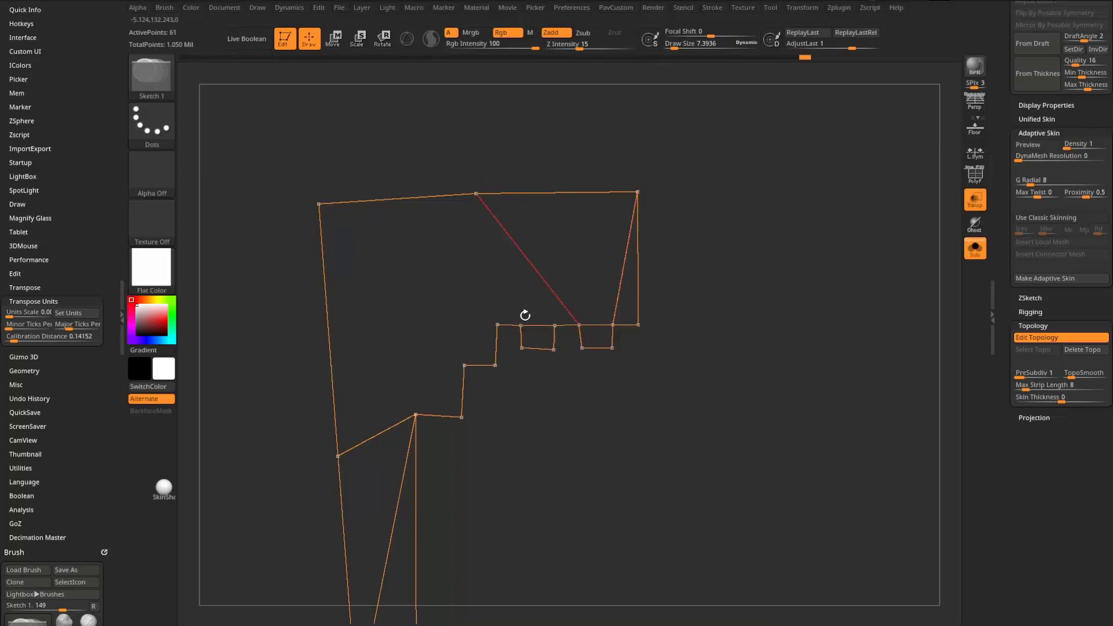
{"action": "left_click", "coordinate": [554, 325]}
{"action": "left_click", "coordinate": [476, 193]}
{"action": "left_click", "coordinate": [520, 325]}
{"action": "left_click", "coordinate": [476, 194]}
{"action": "left_click", "coordinate": [497, 324]}
{"action": "left_click", "coordinate": [475, 194]}
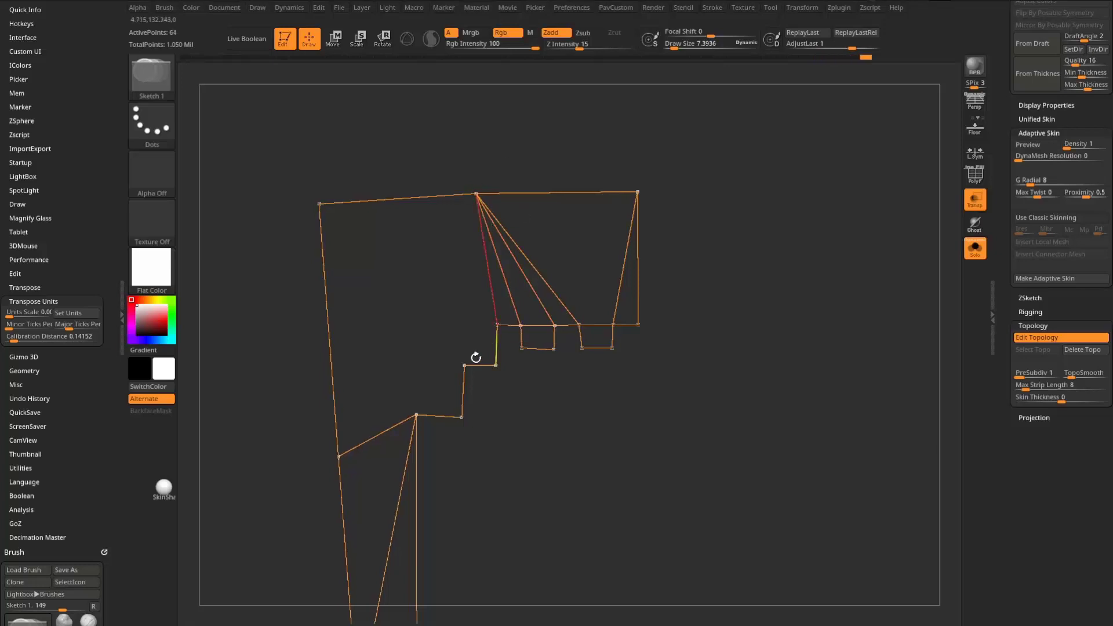
Fan edges from the back lawn's upper left corner to the stepped patio corners and the top corner of the house wall line.
{"action": "left_click", "coordinate": [495, 366]}
{"action": "left_click", "coordinate": [318, 204]}
{"action": "left_click", "coordinate": [462, 418]}
{"action": "left_click", "coordinate": [416, 415]}
{"action": "left_click", "coordinate": [497, 325]}
Add an edge across the street strip at the driveway's left side, joining its lower and upper boundary points.
{"action": "left_click_drag", "start_coordinate": [696, 371], "coordinate": [765, 298], "text": "alt"}
{"action": "left_click", "coordinate": [539, 502]}
{"action": "left_click", "coordinate": [549, 479]}
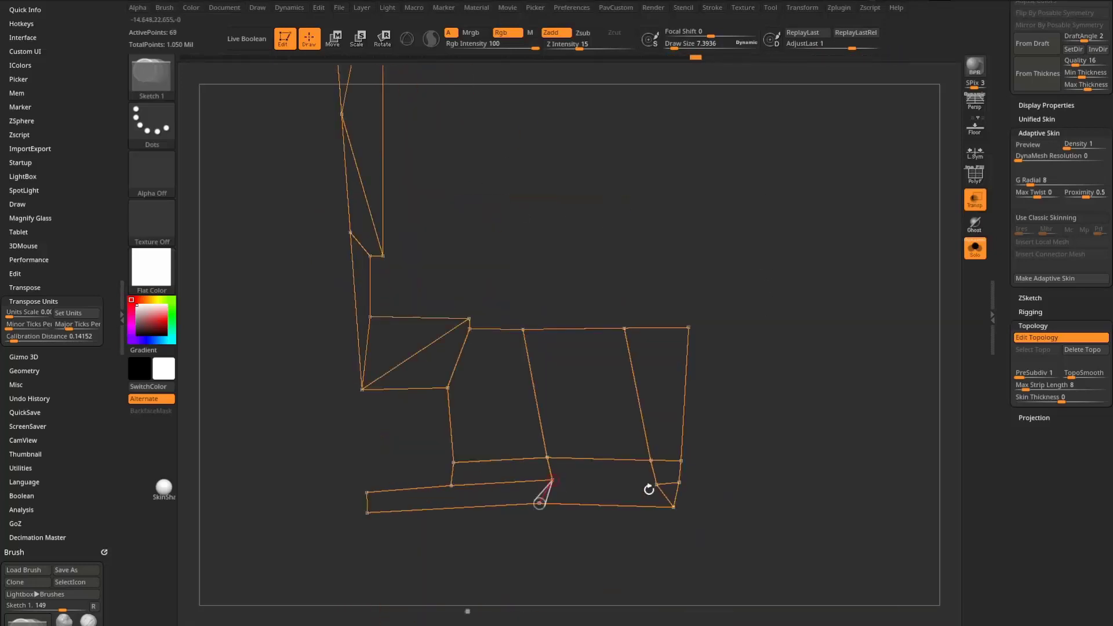
Preview the traced topology as an adaptive skin with the polyframe shown.
{"action": "mouse_move", "coordinate": [771, 464]}
{"action": "left_mouse_down", "text": "alt"}
{"action": "mouse_move", "coordinate": [787, 379]}
{"action": "mouse_move", "coordinate": [745, 340]}
{"action": "mouse_move", "coordinate": [809, 386]}
{"action": "left_mouse_up", "text": "alt"}
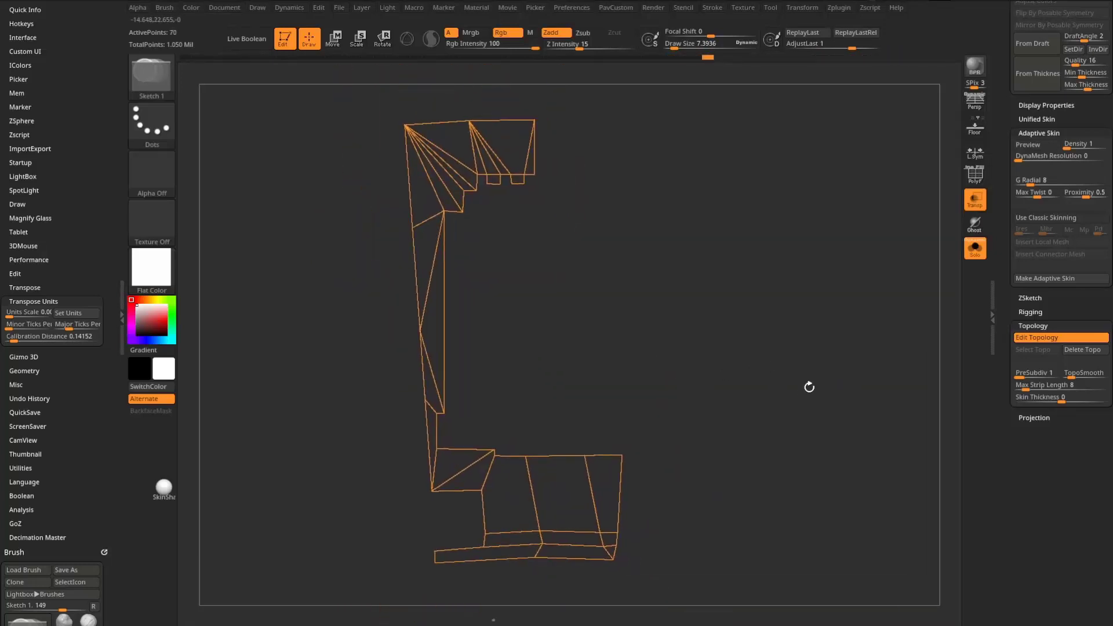
{"action": "key", "text": "a"}
{"action": "left_click", "coordinate": [975, 174]}
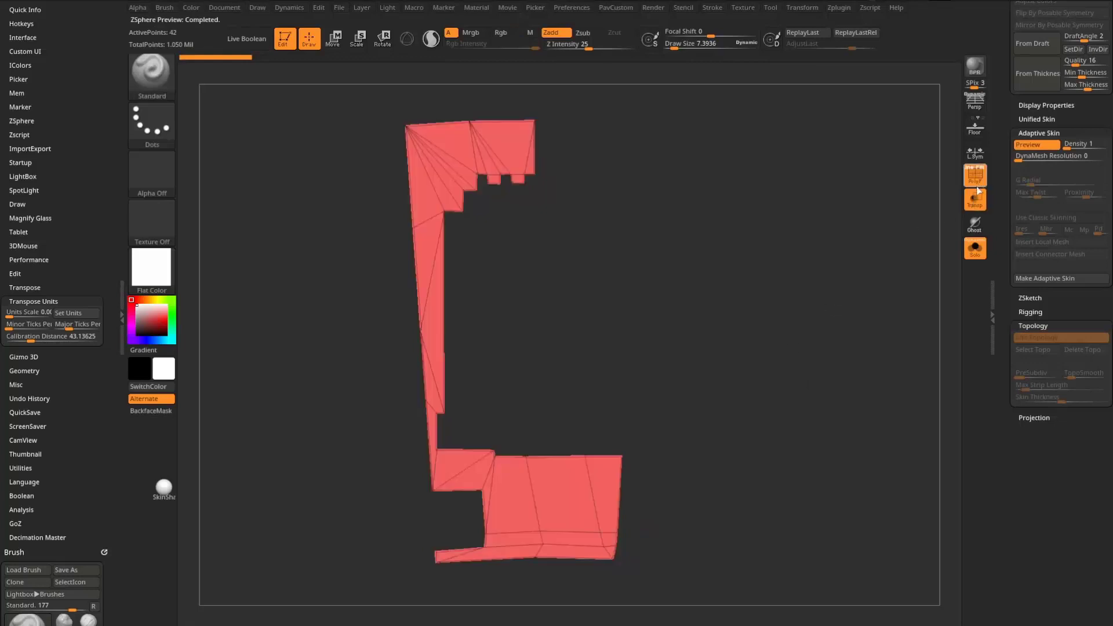
{"action": "mouse_move", "coordinate": [798, 325]}
{"action": "left_mouse_down"}
{"action": "mouse_move", "coordinate": [696, 330]}
{"action": "mouse_move", "coordinate": [799, 320]}
{"action": "left_mouse_up"}
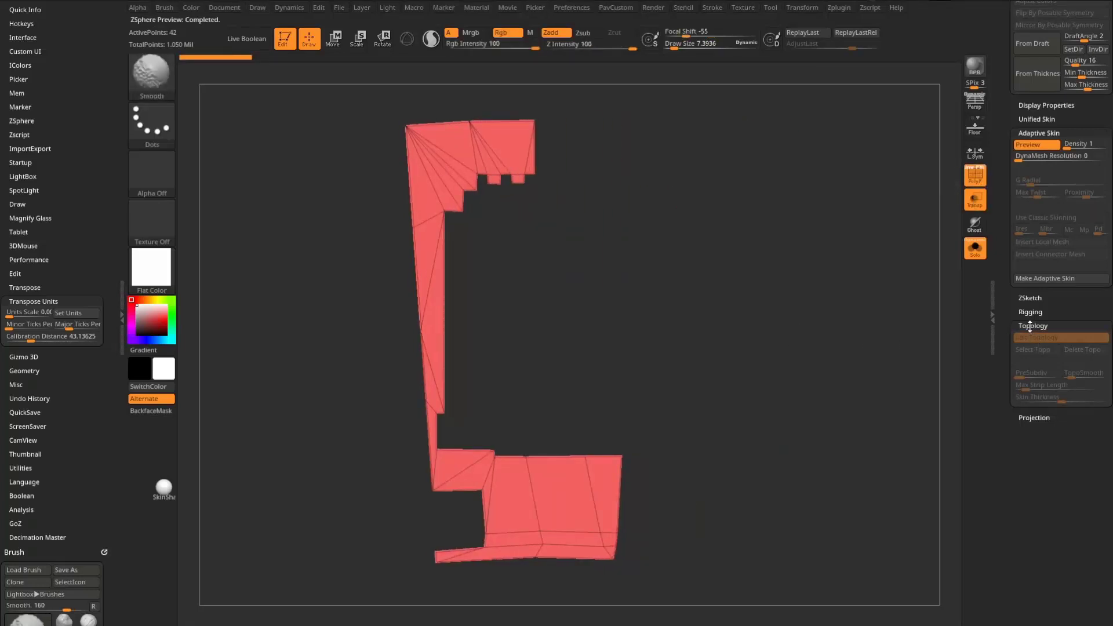
Make an adaptive skin from the ZSphere topology and append the Skin_ZSphere2 mesh as a subtool.
{"action": "left_click", "coordinate": [1028, 147]}
{"action": "left_click", "coordinate": [1029, 147]}
{"action": "left_click", "coordinate": [1037, 278]}
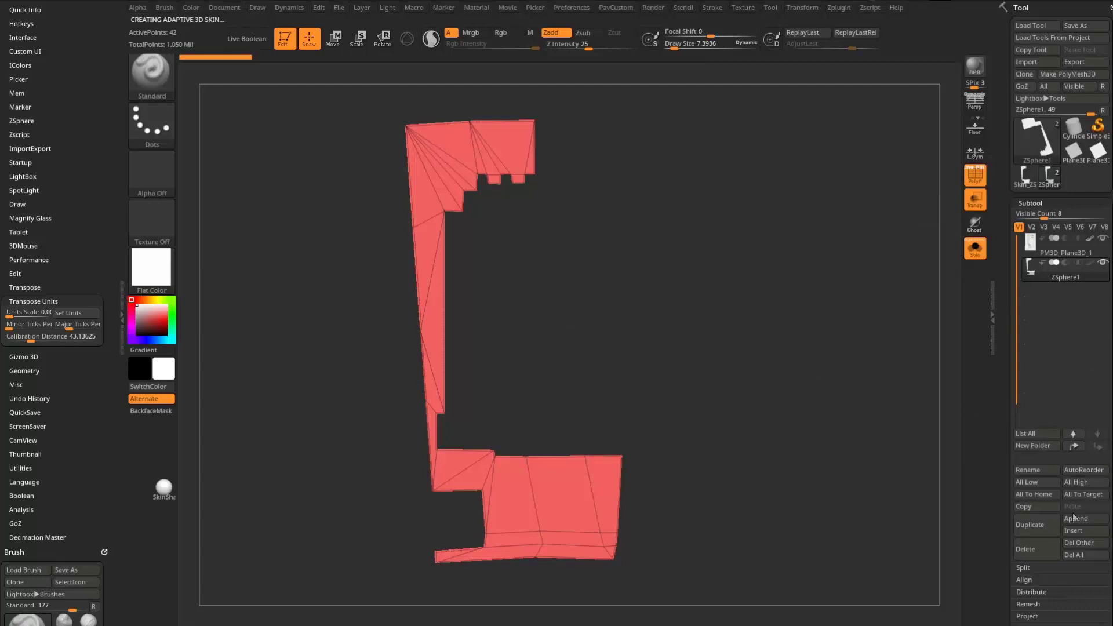
{"action": "left_click", "coordinate": [1075, 518]}
{"action": "left_click", "coordinate": [636, 486]}
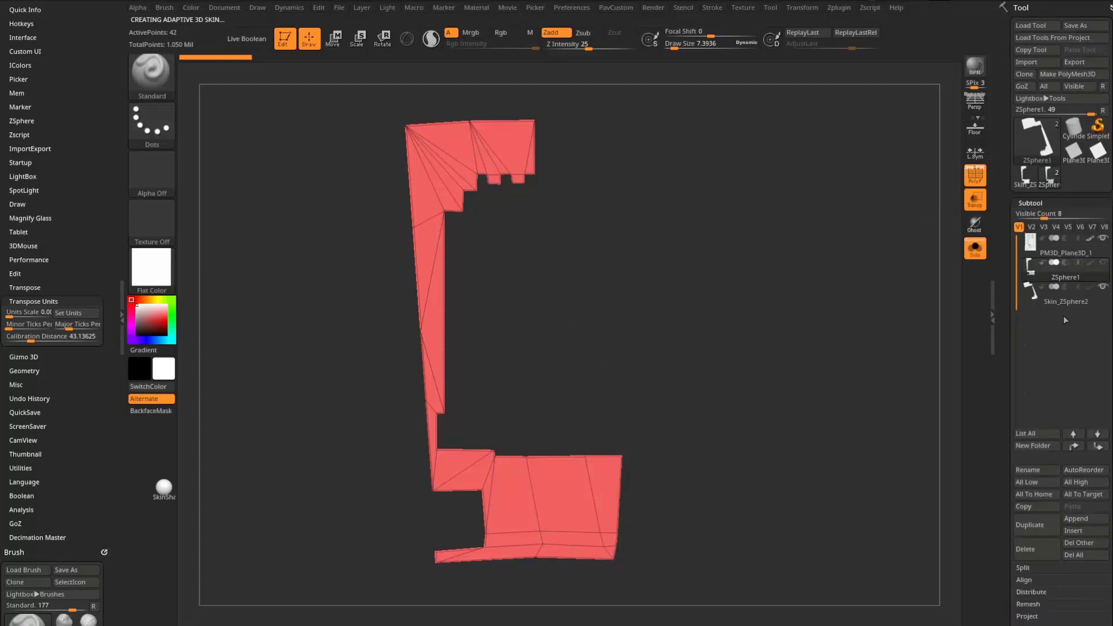
Select the Skin_ZSphere2 subtool, turn off its Double display and flip its faces toward the front view.
{"action": "left_click", "coordinate": [1063, 297]}
{"action": "left_click_drag", "start_coordinate": [1004, 429], "coordinate": [1007, 211]}
{"action": "left_click", "coordinate": [1034, 282]}
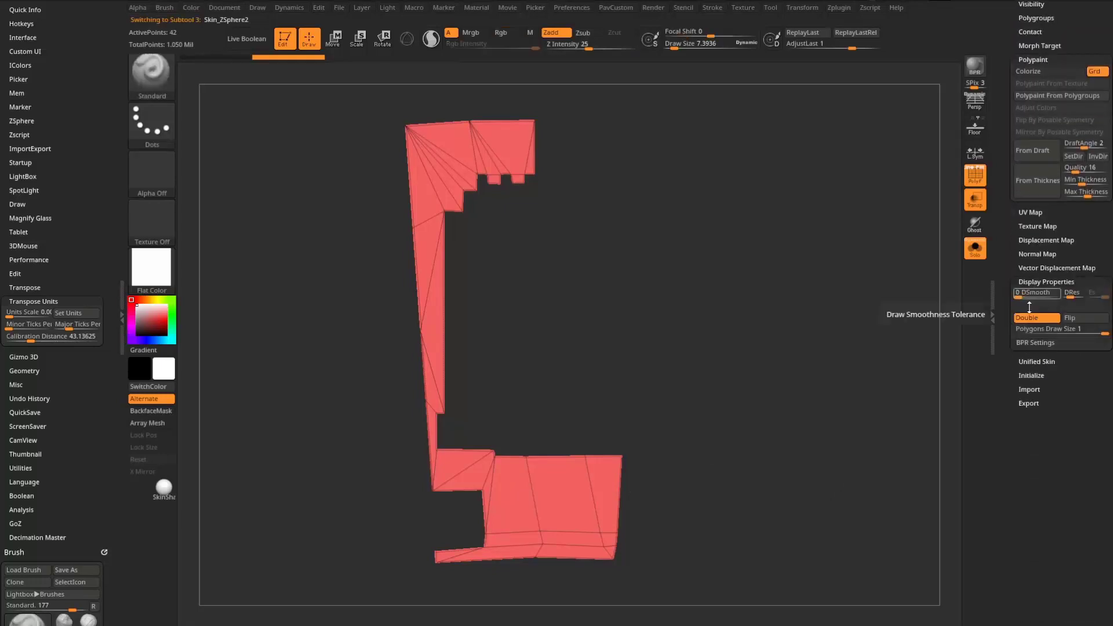
{"action": "left_click_drag", "start_coordinate": [779, 402], "coordinate": [686, 360]}
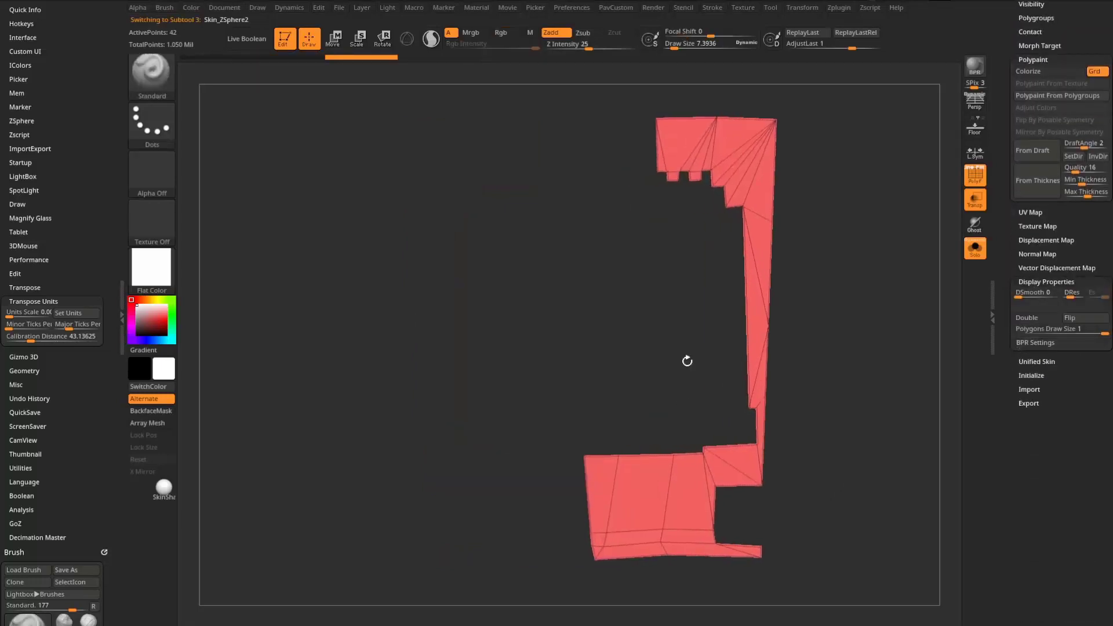
{"action": "left_click", "coordinate": [1091, 320]}
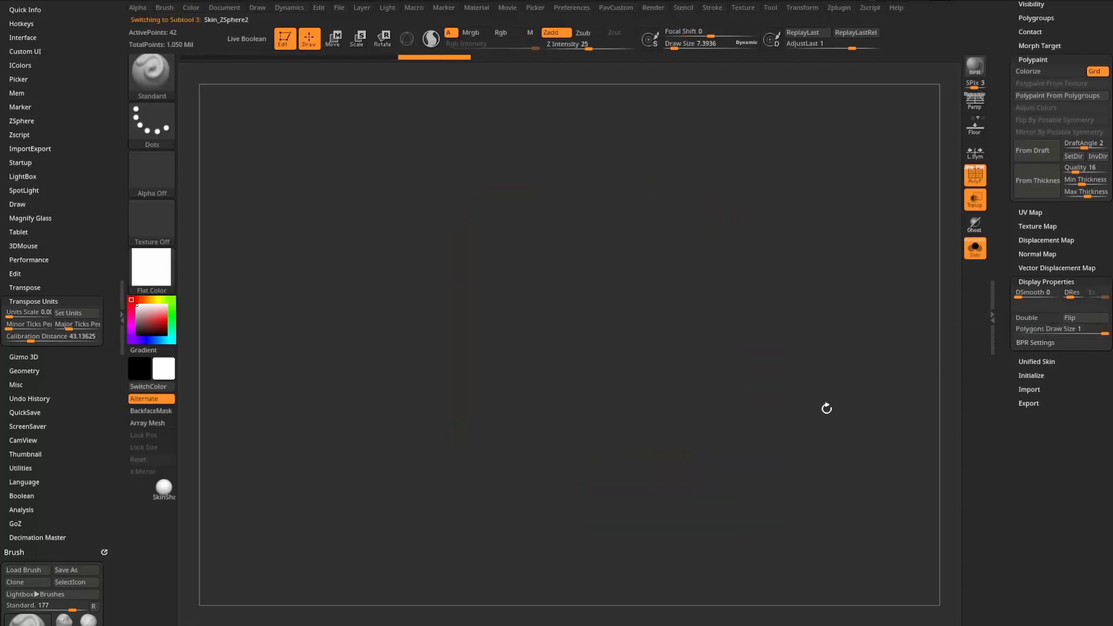
{"action": "left_click_drag", "start_coordinate": [827, 407], "coordinate": [931, 405]}
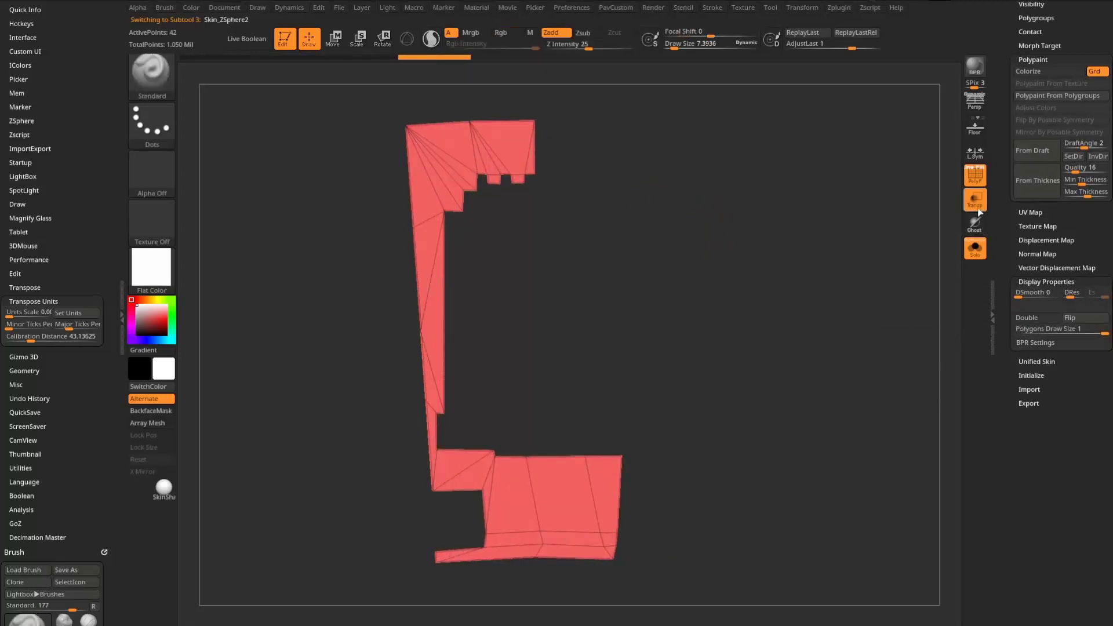
Turn off Solo to show the landscaping plan together with the lawn mesh around the driveway.
{"action": "left_click_drag", "start_coordinate": [1003, 214], "coordinate": [986, 375]}
{"action": "left_click", "coordinate": [974, 250]}
{"action": "mouse_move", "coordinate": [897, 385]}
{"action": "left_mouse_down", "text": "alt"}
{"action": "mouse_move", "coordinate": [901, 472]}
{"action": "mouse_move", "coordinate": [917, 394]}
{"action": "left_mouse_up", "text": "alt"}
{"action": "left_click_drag", "start_coordinate": [872, 363], "coordinate": [900, 375], "text": "alt"}
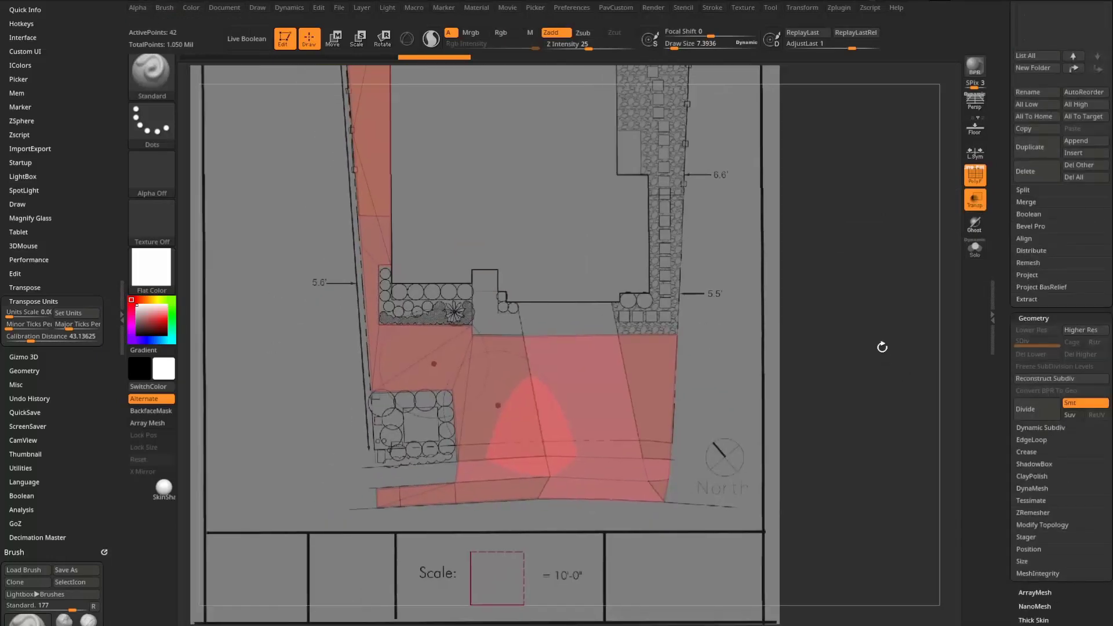
With the ZModeler brush, mark the driveway and sidewalk polygons and remove them using the Delete action with Polygroup All as target.
{"action": "key", "text": "b"}
{"action": "key", "text": "z"}
{"action": "key", "text": "m"}
{"action": "left_click_drag", "start_coordinate": [582, 397], "coordinate": [593, 490]}
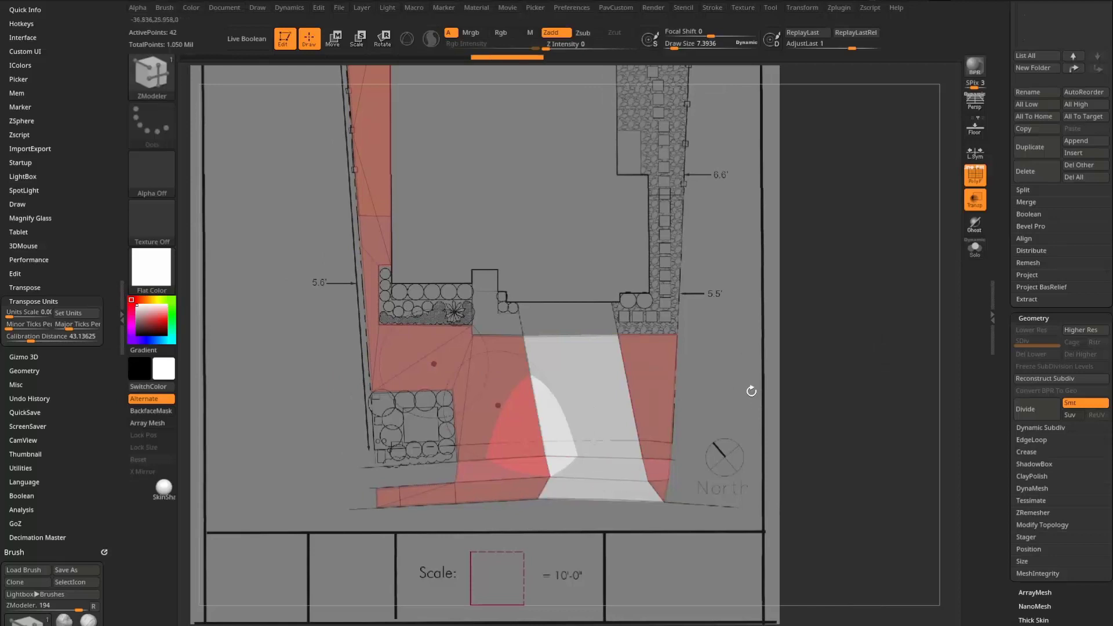
{"action": "key", "text": "b"}
{"action": "key", "text": "z"}
{"action": "key", "text": "m"}
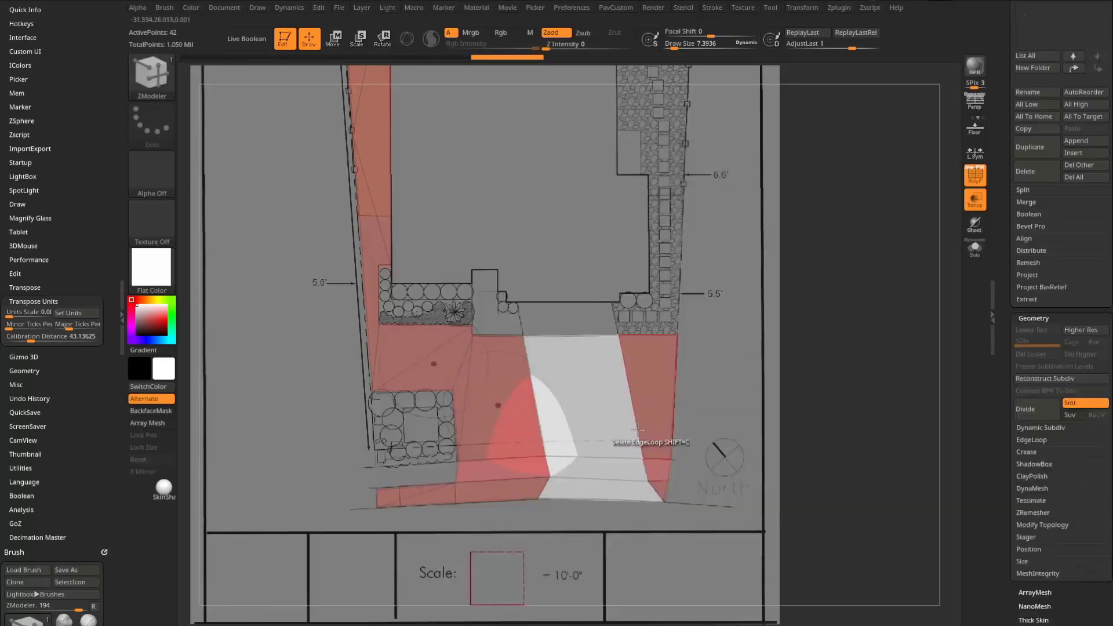
{"action": "left_click", "coordinate": [653, 465], "text": "alt"}
{"action": "left_click", "coordinate": [509, 471], "text": "alt"}
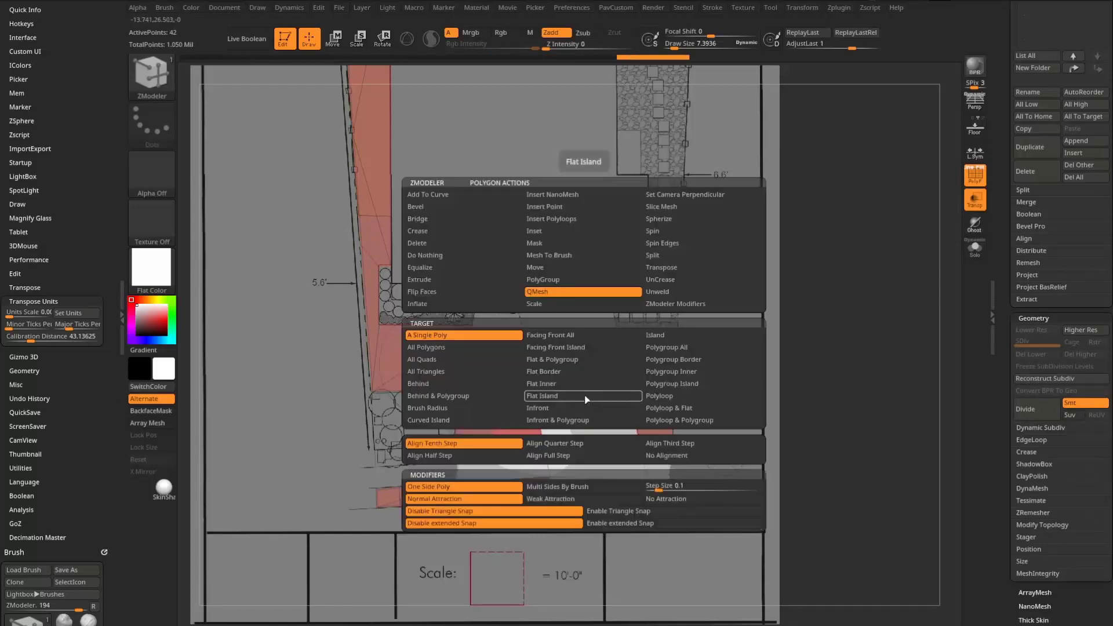
{"action": "key", "text": "space"}
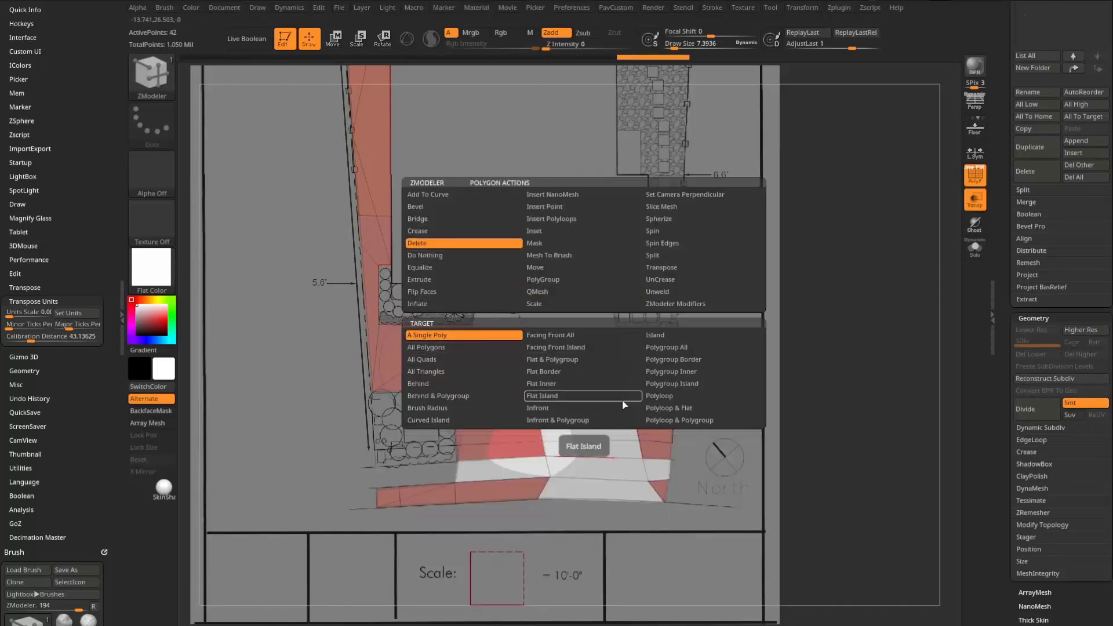
{"action": "left_click", "coordinate": [675, 348]}
{"action": "left_click", "coordinate": [591, 398]}
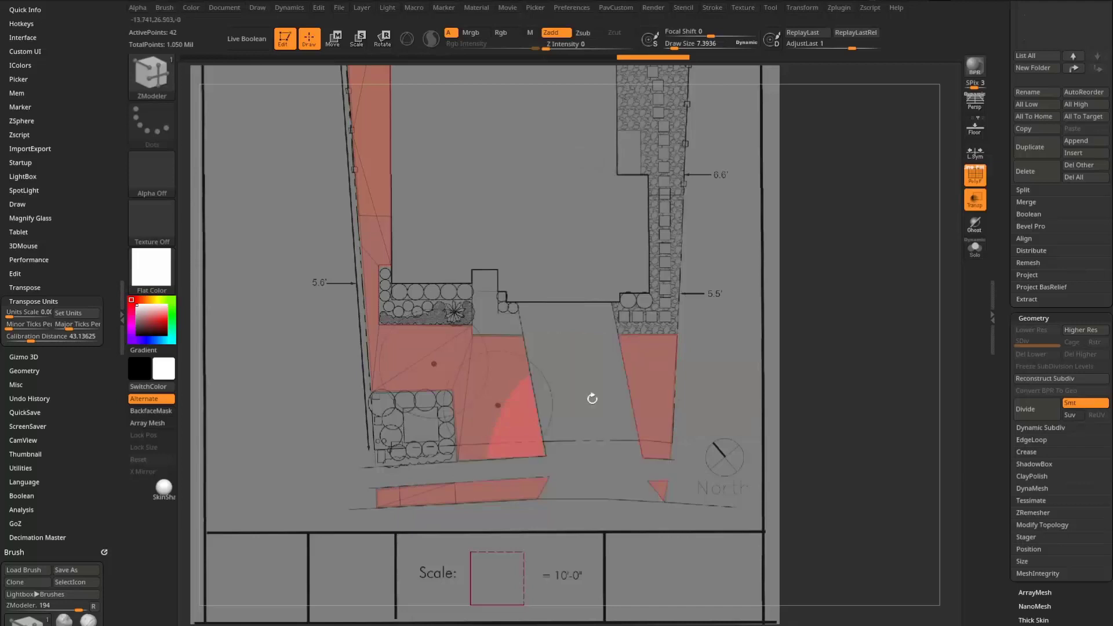
Isolate the lawn mesh with Solo and hide its polyframe.
{"action": "key", "text": "f"}
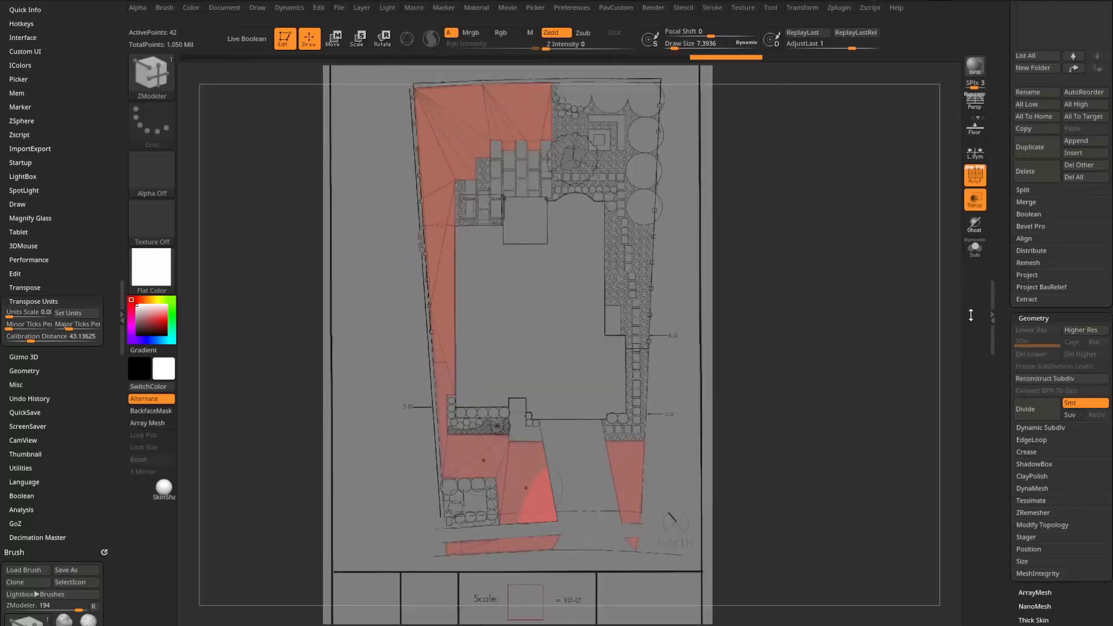
{"action": "left_click", "coordinate": [975, 250]}
{"action": "mouse_move", "coordinate": [888, 331]}
{"action": "right_mouse_down", "text": "alt"}
{"action": "mouse_move", "coordinate": [882, 344]}
{"action": "mouse_move", "coordinate": [881, 333]}
{"action": "right_mouse_up", "text": "alt"}
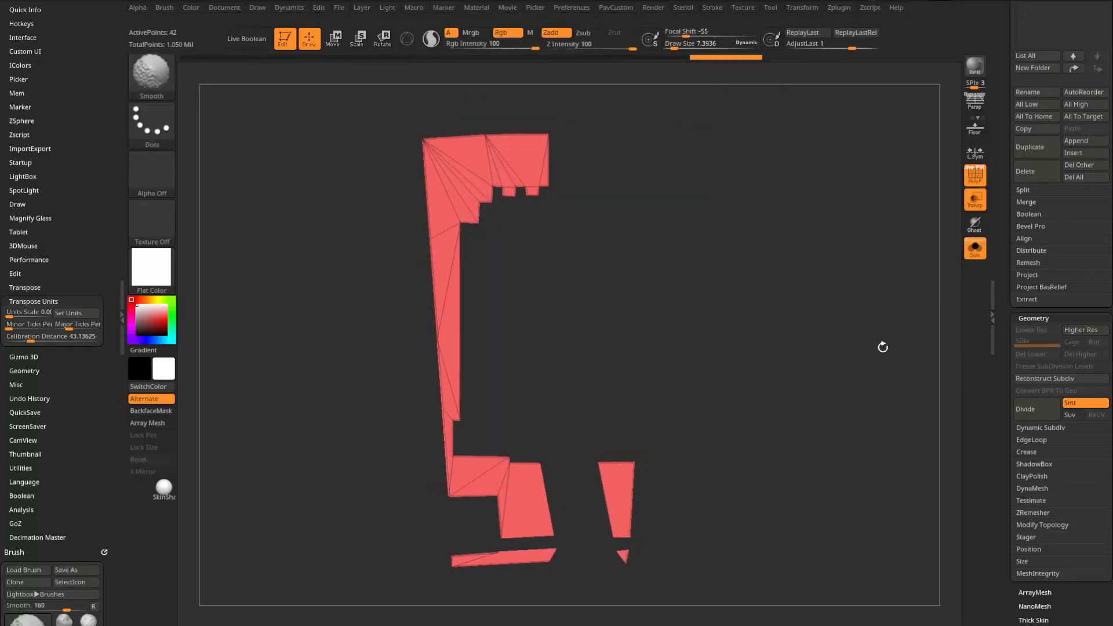
{"action": "left_click", "coordinate": [974, 180]}
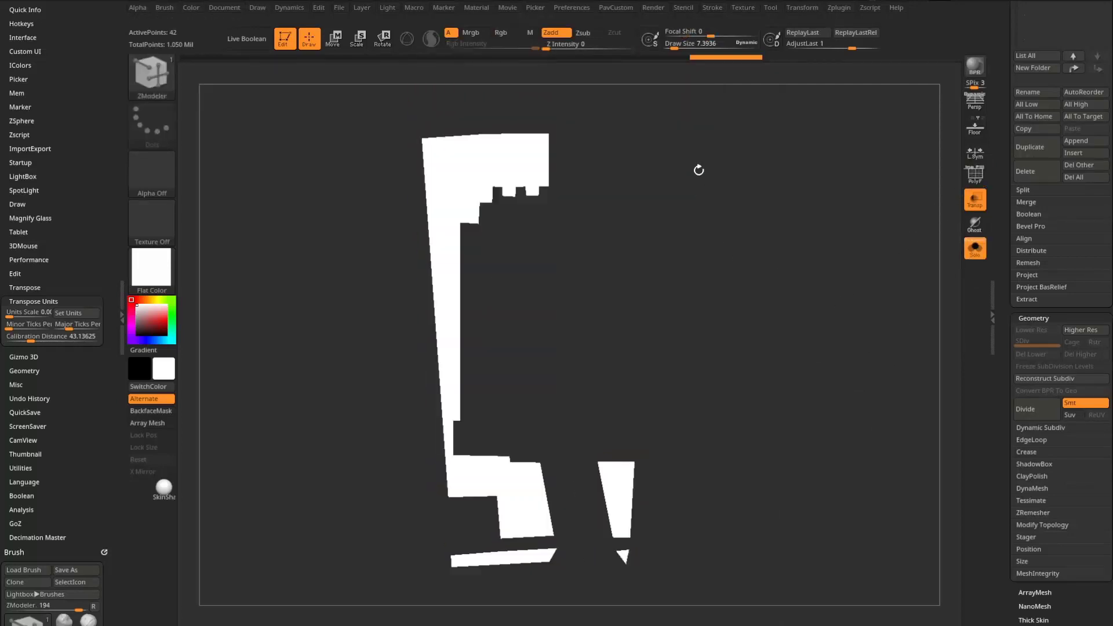
Run a subtool analysis report on the lawn mesh in feet to read its surface area.
{"action": "left_click", "coordinate": [802, 9]}
{"action": "left_click", "coordinate": [827, 439]}
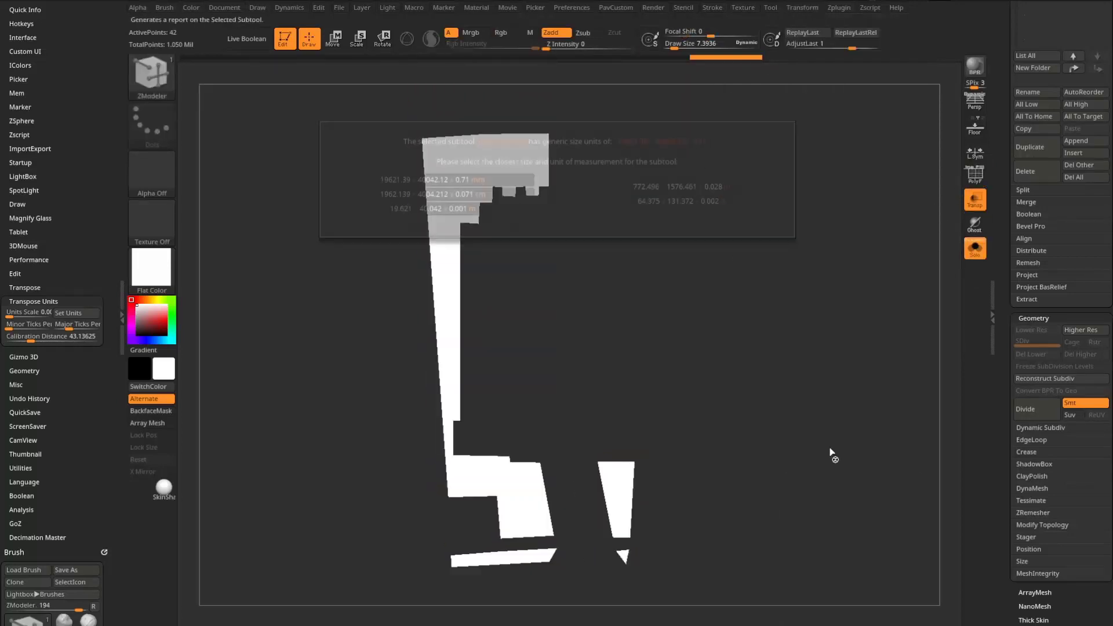
{"action": "left_click", "coordinate": [671, 202]}
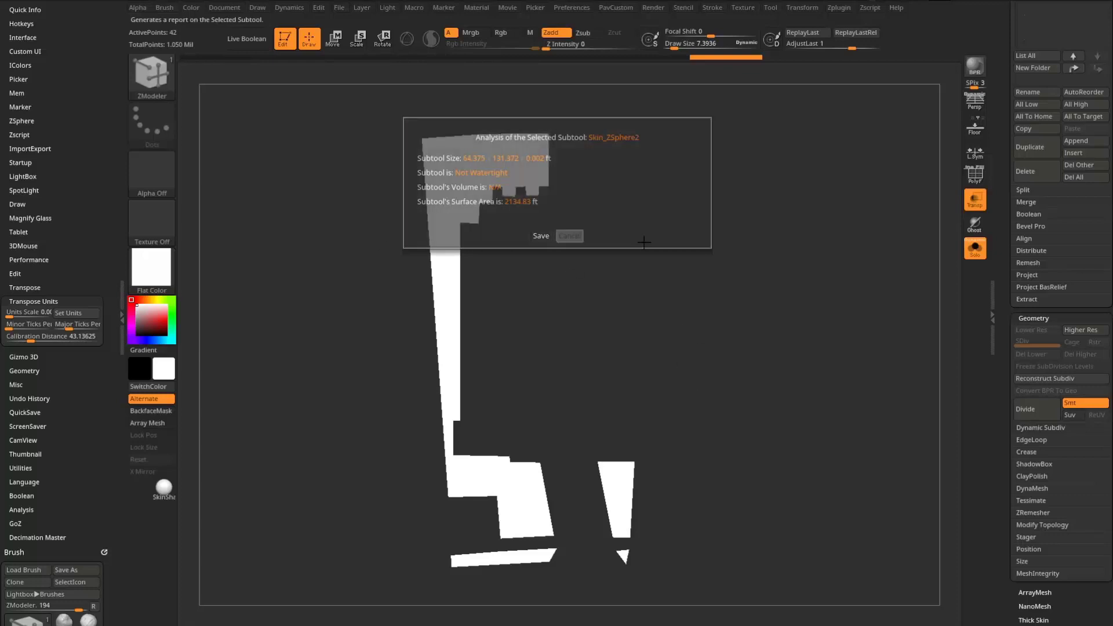
{"action": "left_click", "coordinate": [569, 235]}
Turn off Solo and examine the lawn areas against the whole landscaping plan.
{"action": "left_click", "coordinate": [975, 248]}
{"action": "left_click_drag", "start_coordinate": [884, 374], "coordinate": [871, 350], "text": "alt"}
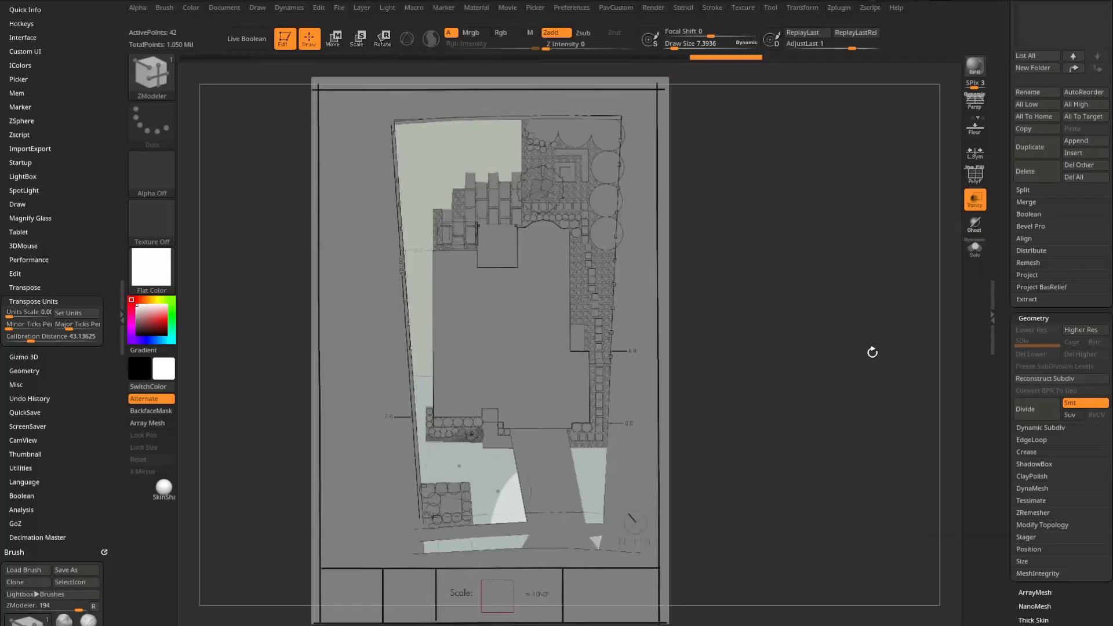
{"action": "mouse_move", "coordinate": [779, 350]}
{"action": "left_mouse_down", "text": "alt"}
{"action": "mouse_move", "coordinate": [742, 357]}
{"action": "mouse_move", "coordinate": [783, 359]}
{"action": "left_mouse_up", "text": "alt"}
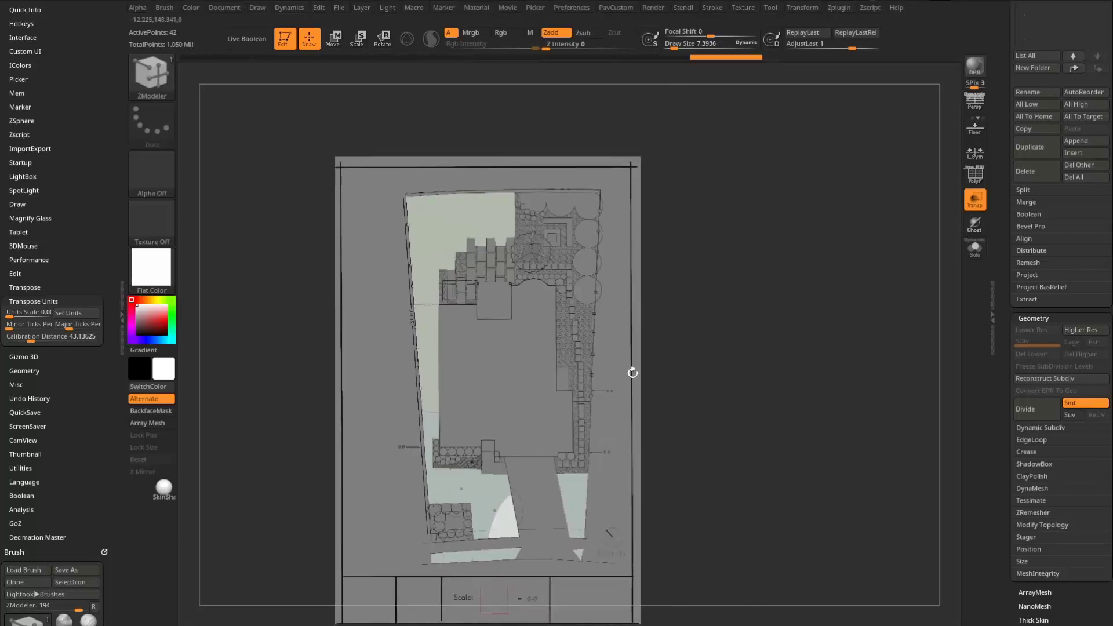
{"action": "left_click_drag", "start_coordinate": [745, 430], "coordinate": [770, 402], "text": "alt"}
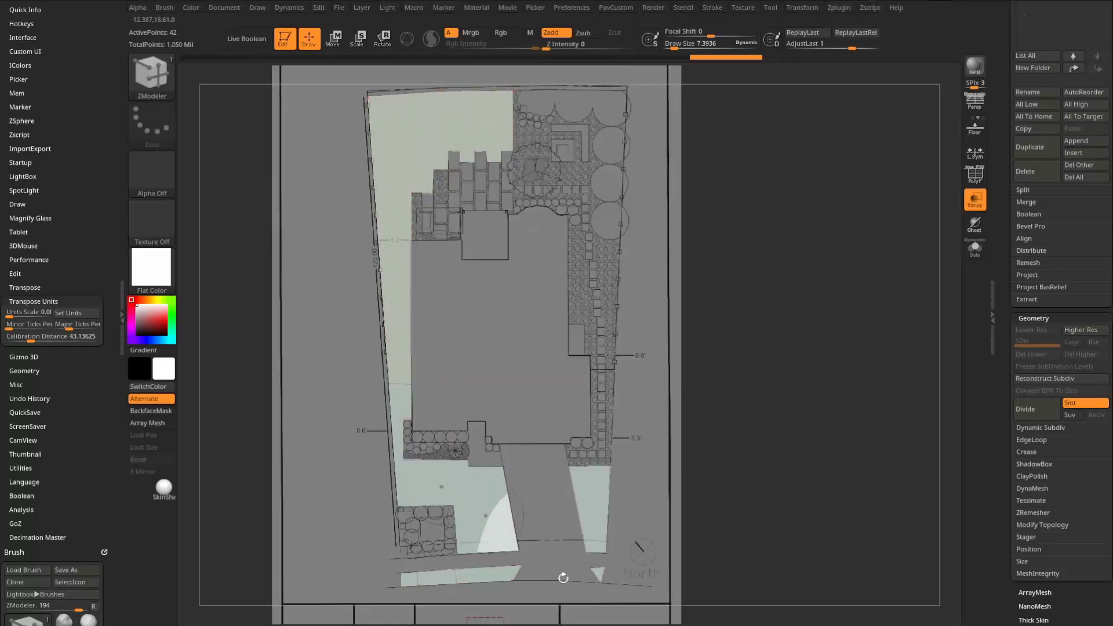